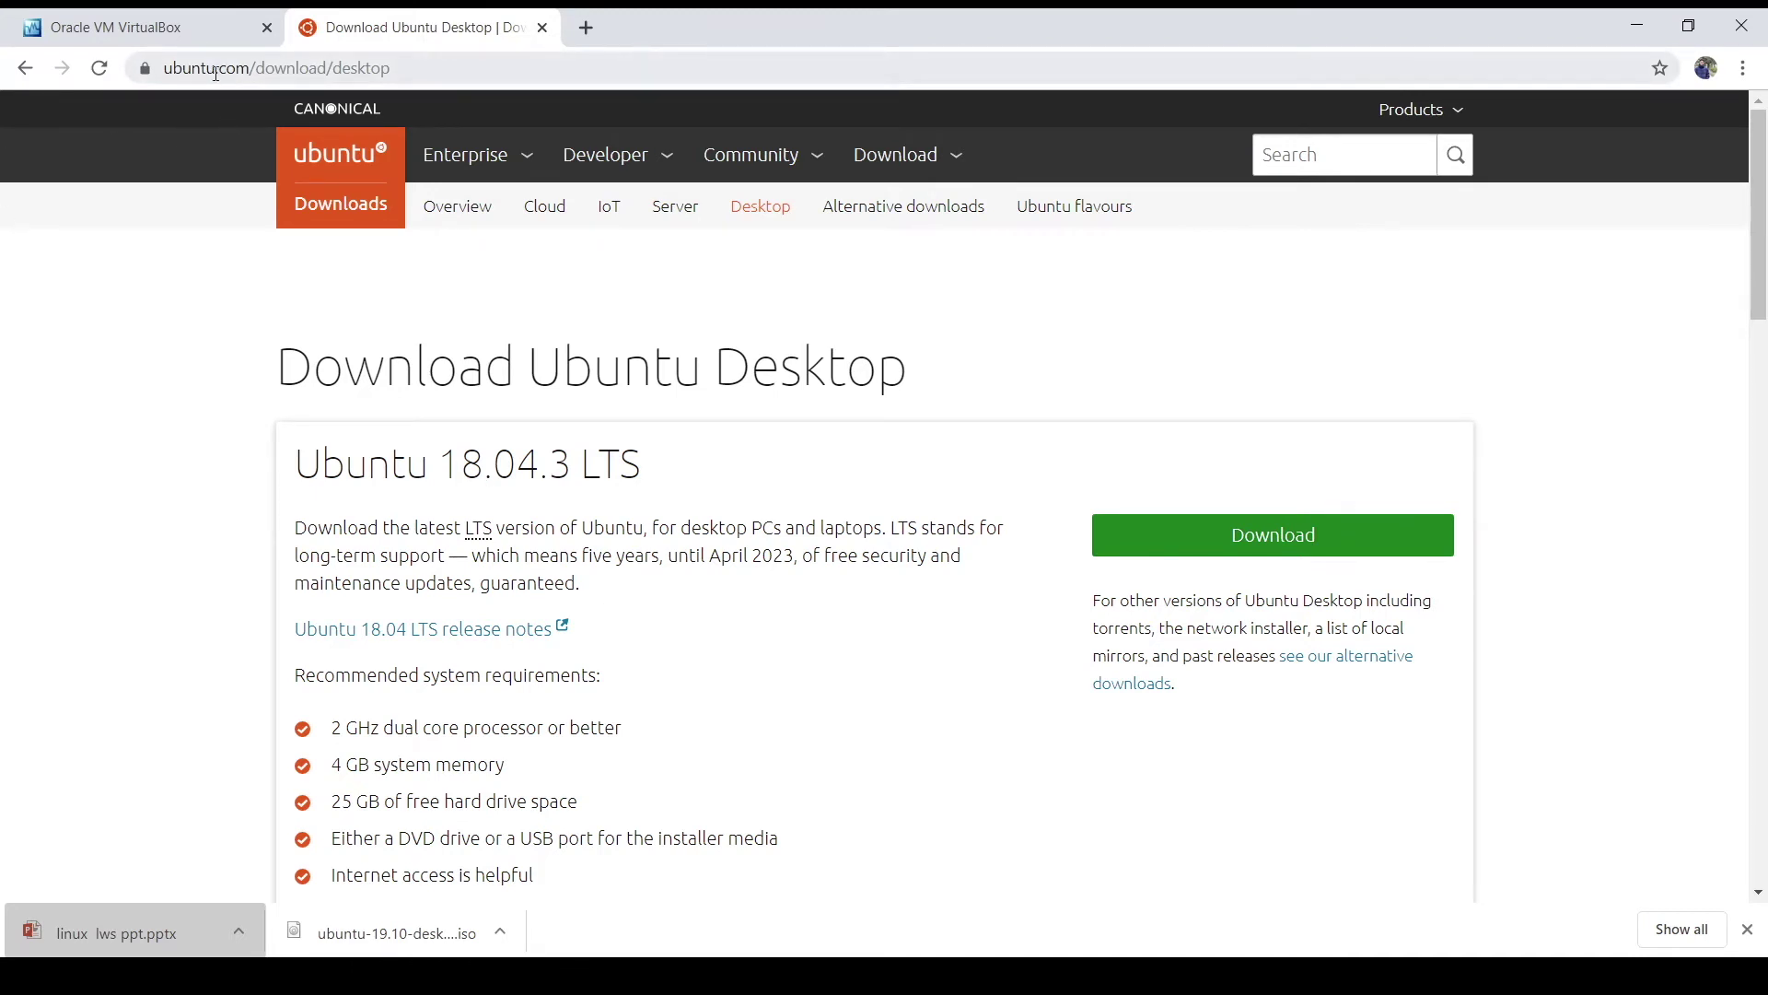
left_click_drag(270, 71, 362, 73)
left_click(458, 76)
left_click(404, 75)
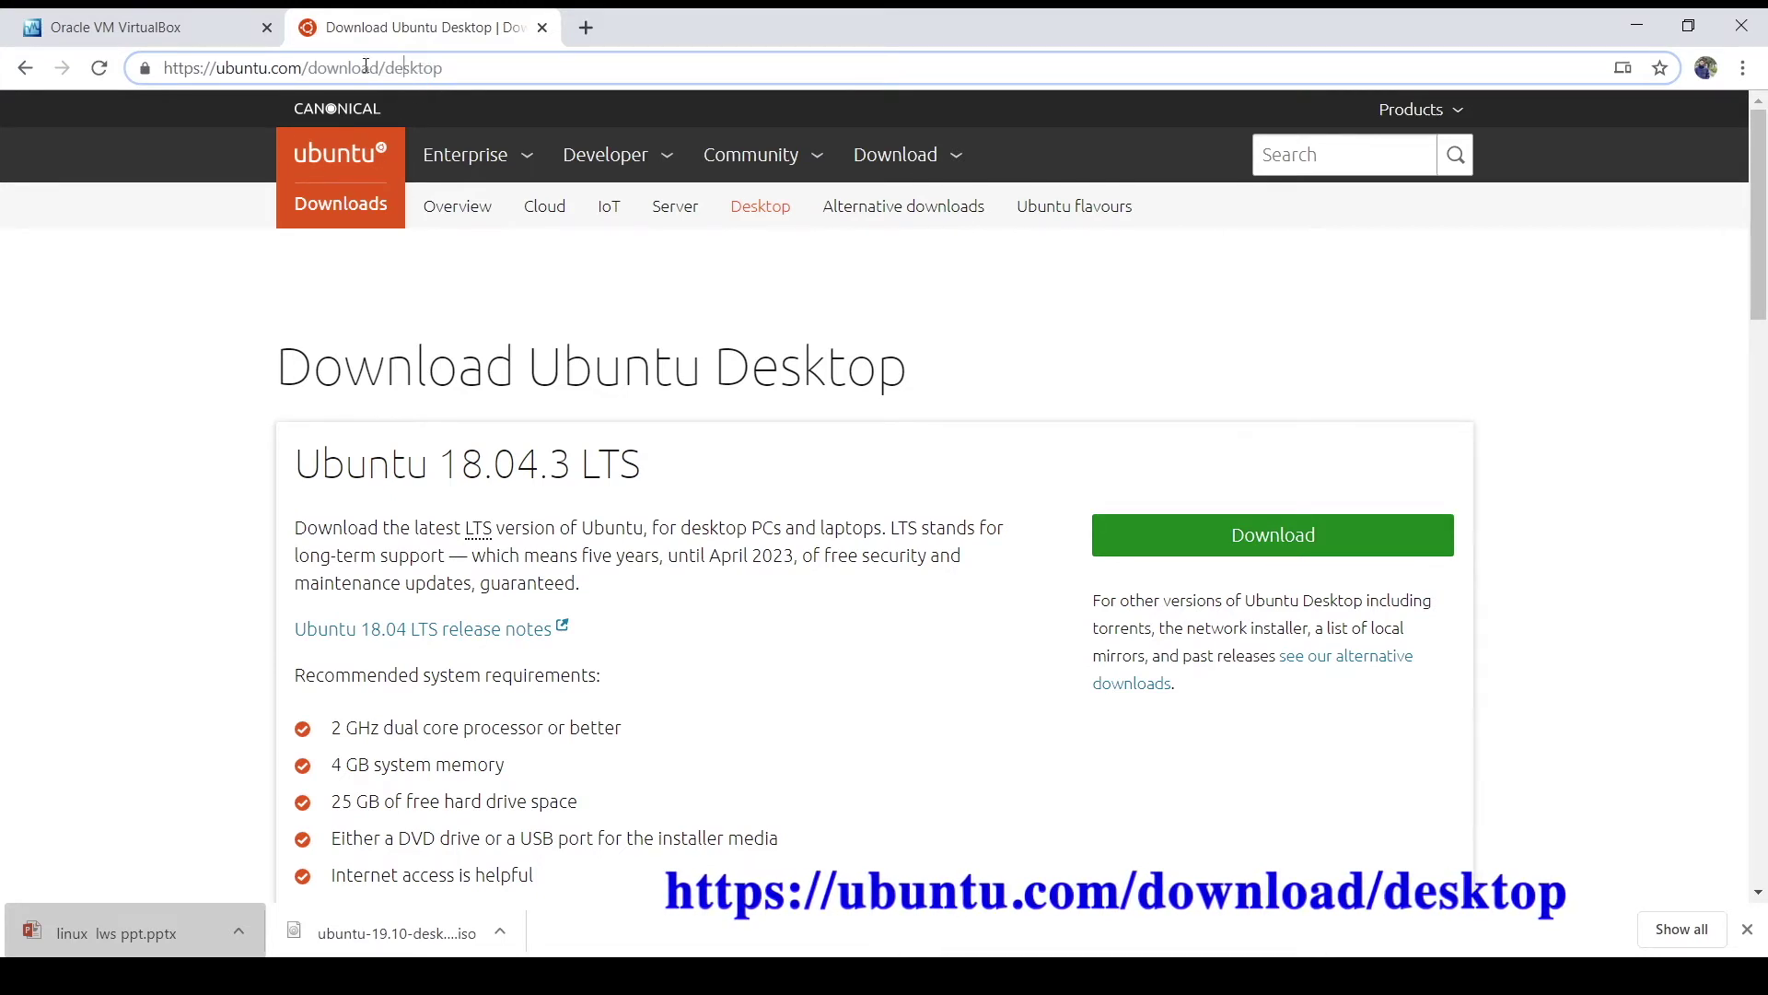
left_click_drag(461, 66, 166, 69)
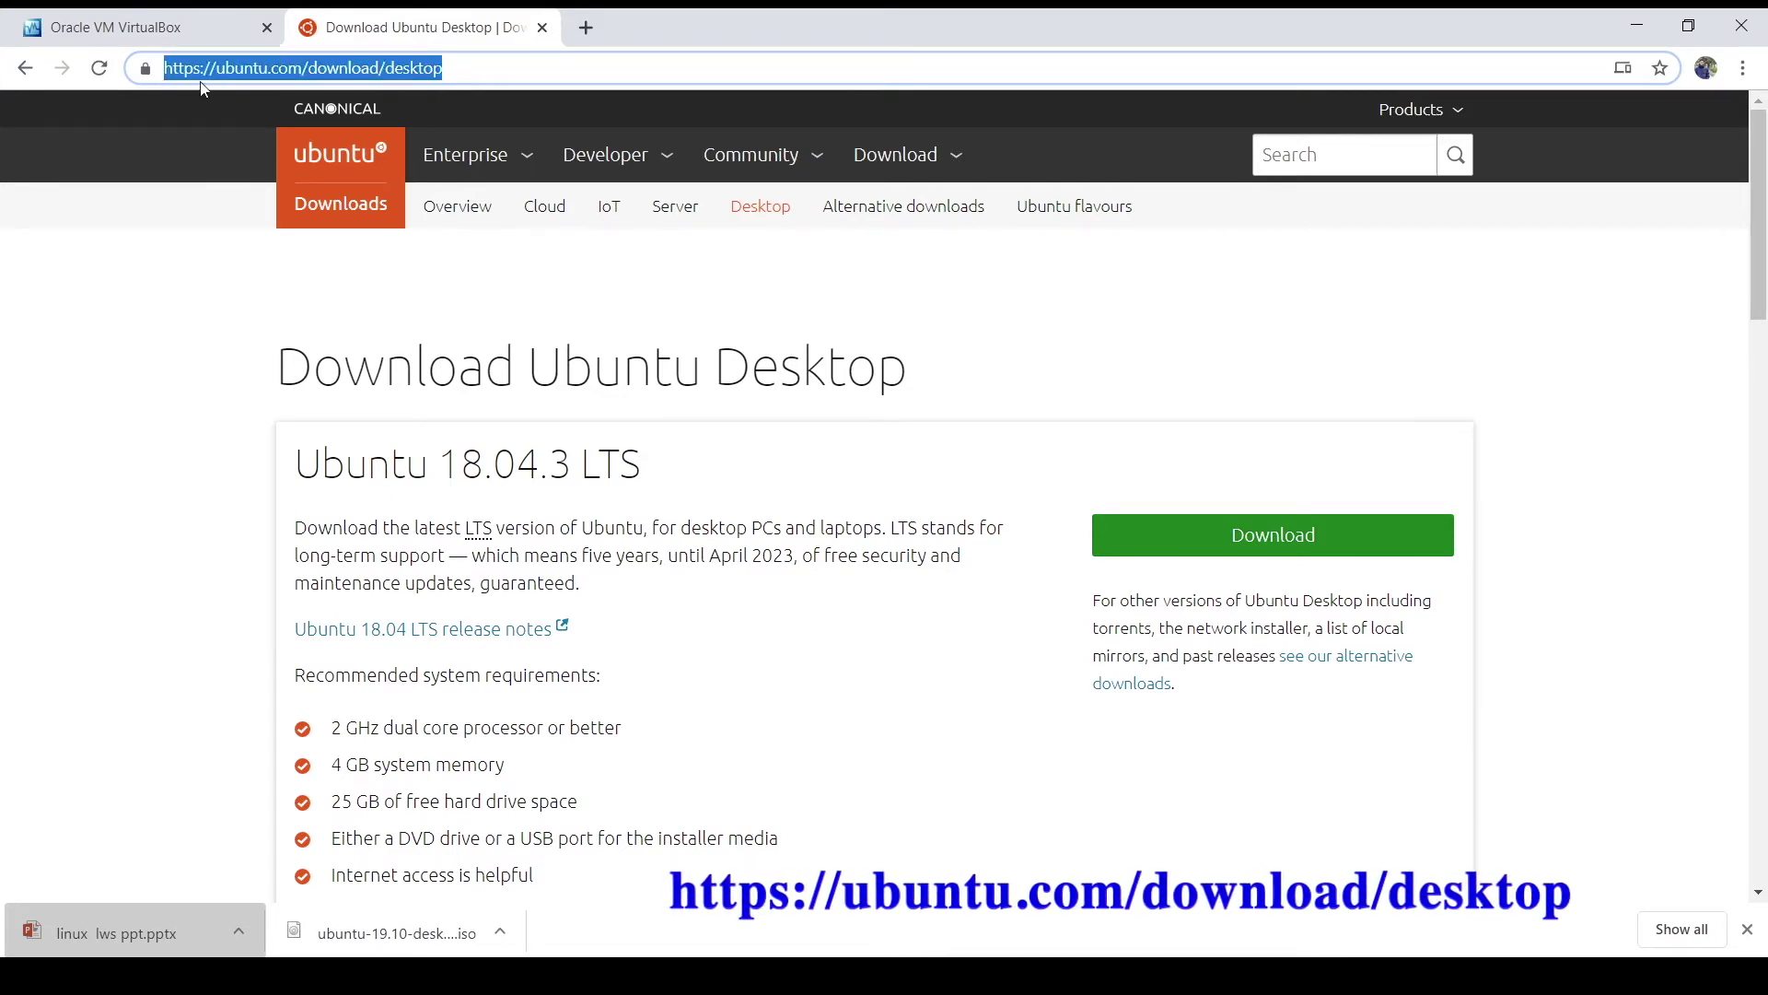
left_click(333, 77)
left_click(833, 452)
Step: Download the Ubuntu 19.10 desktop image from the Ubuntu download page and return to the Oracle VM VirtualBox page
scroll(818, 584, "down", 3)
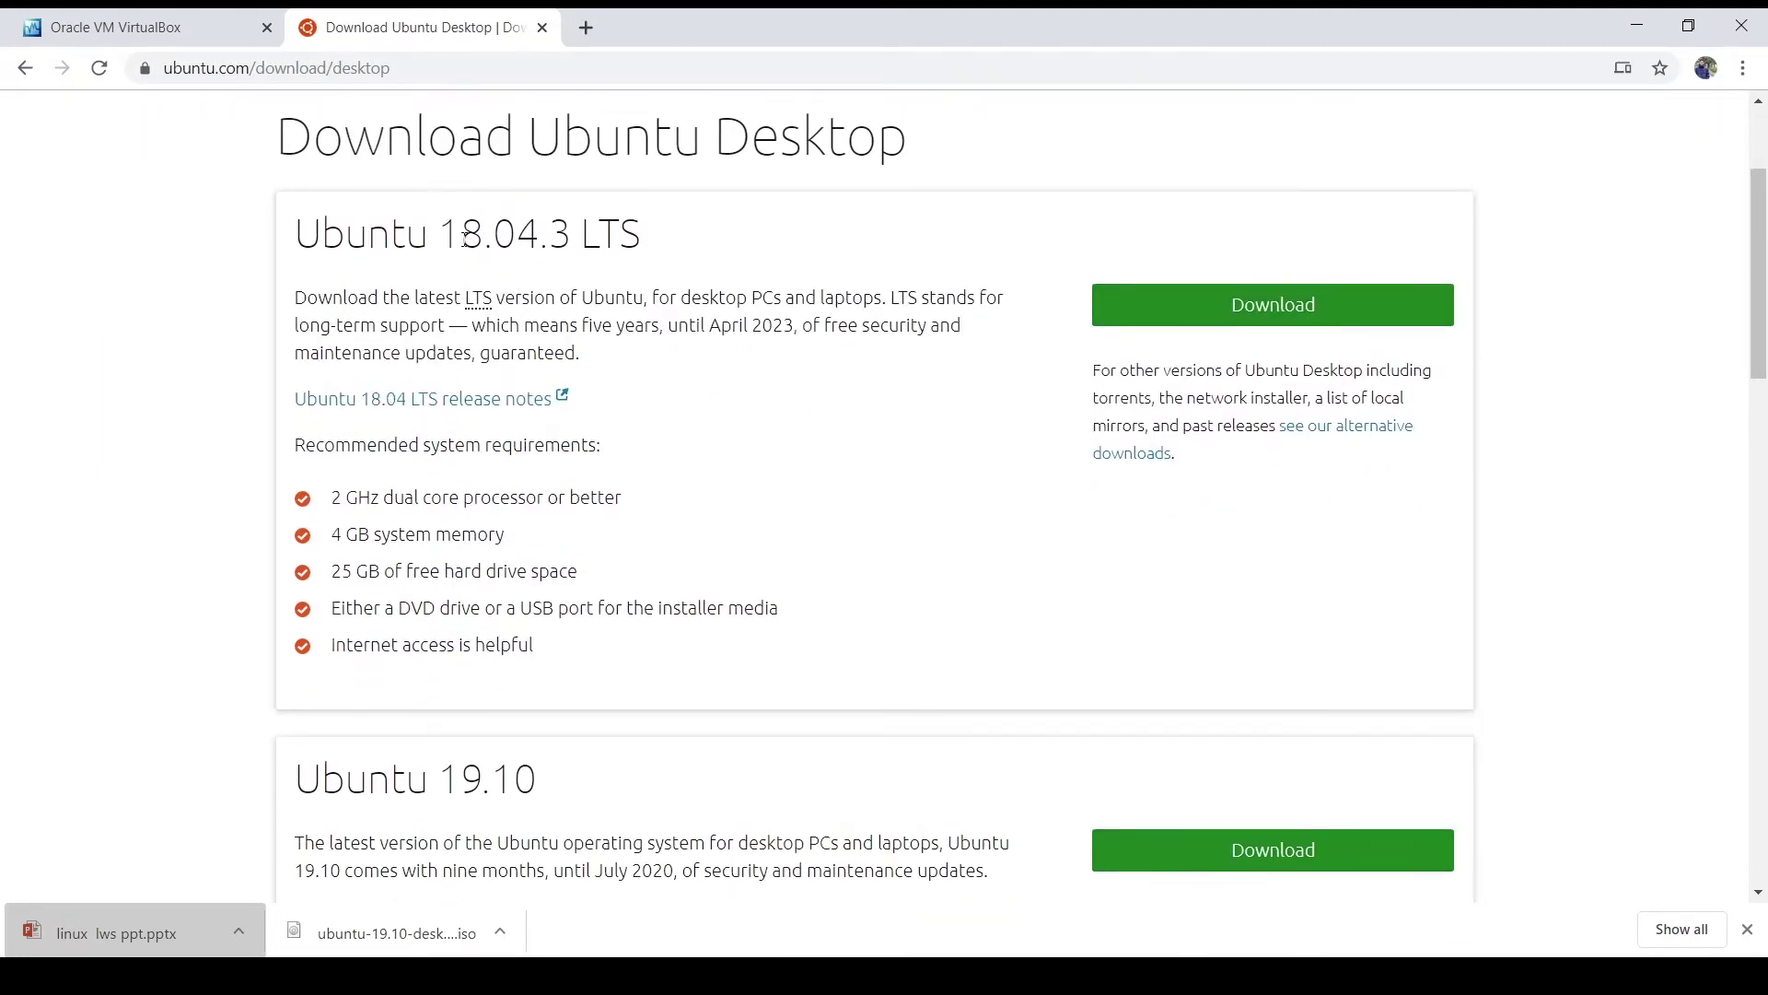
scroll(528, 730, "down", 4)
left_click_drag(461, 433, 656, 443)
left_click(810, 497)
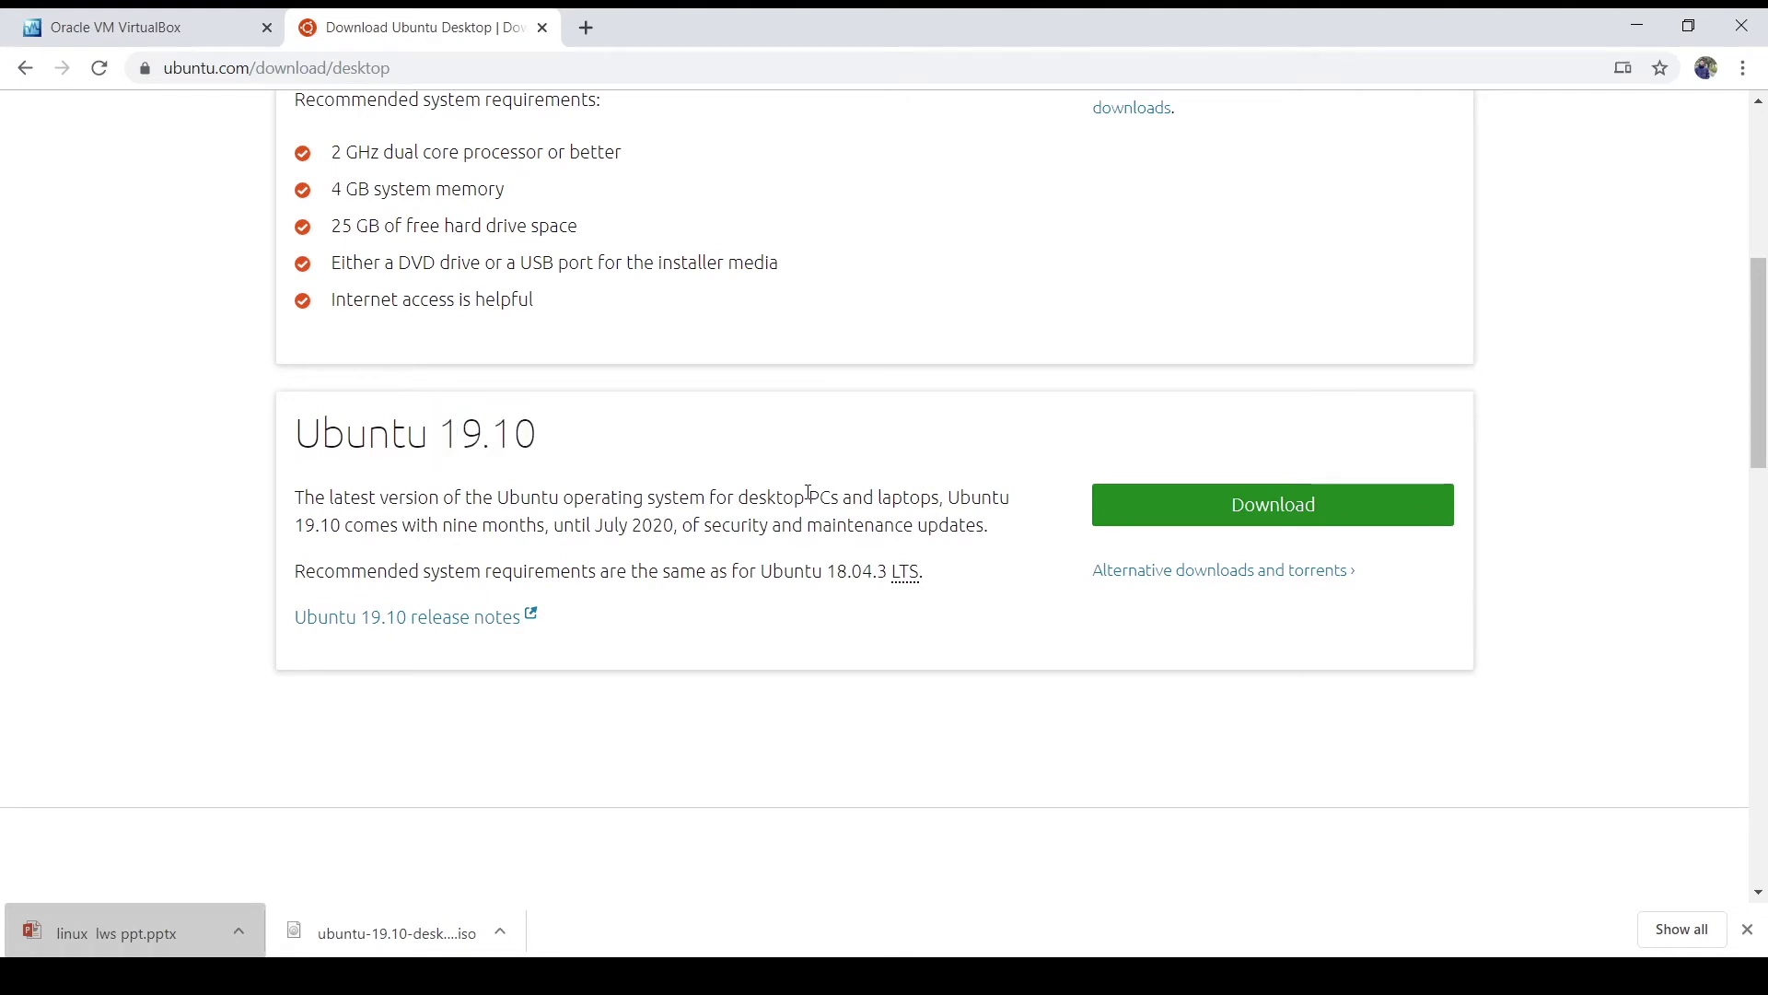
left_click(1327, 513)
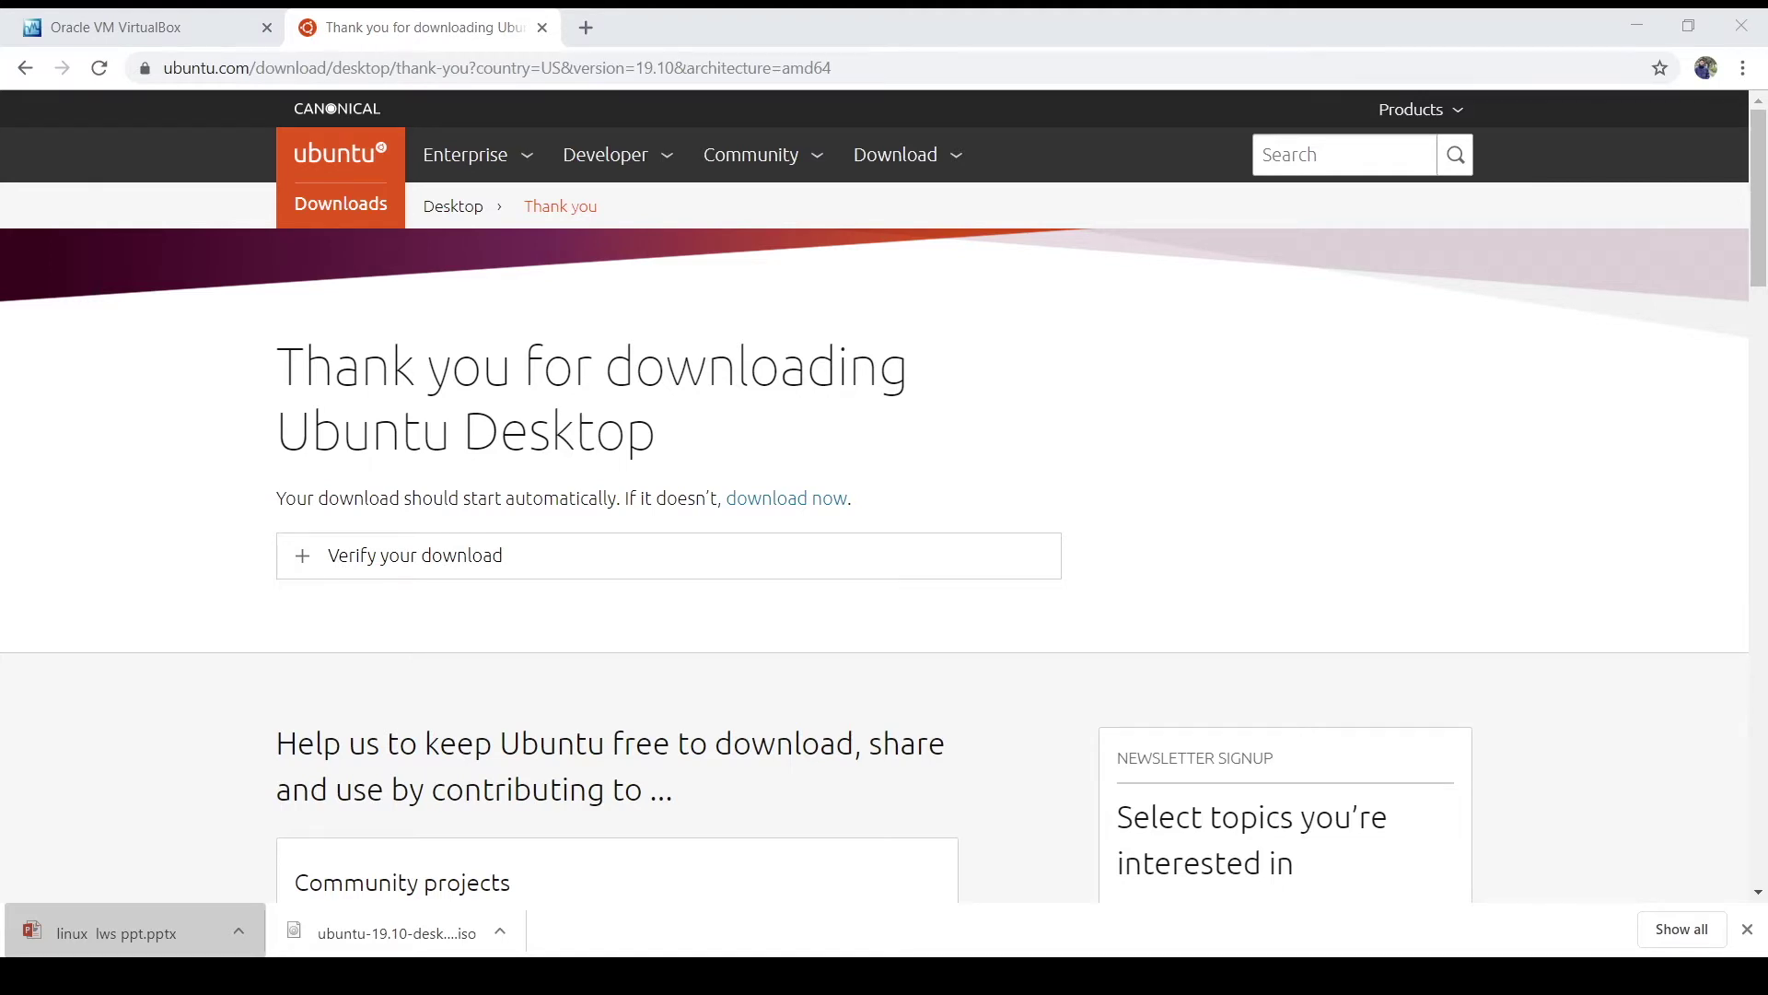
left_click(143, 18)
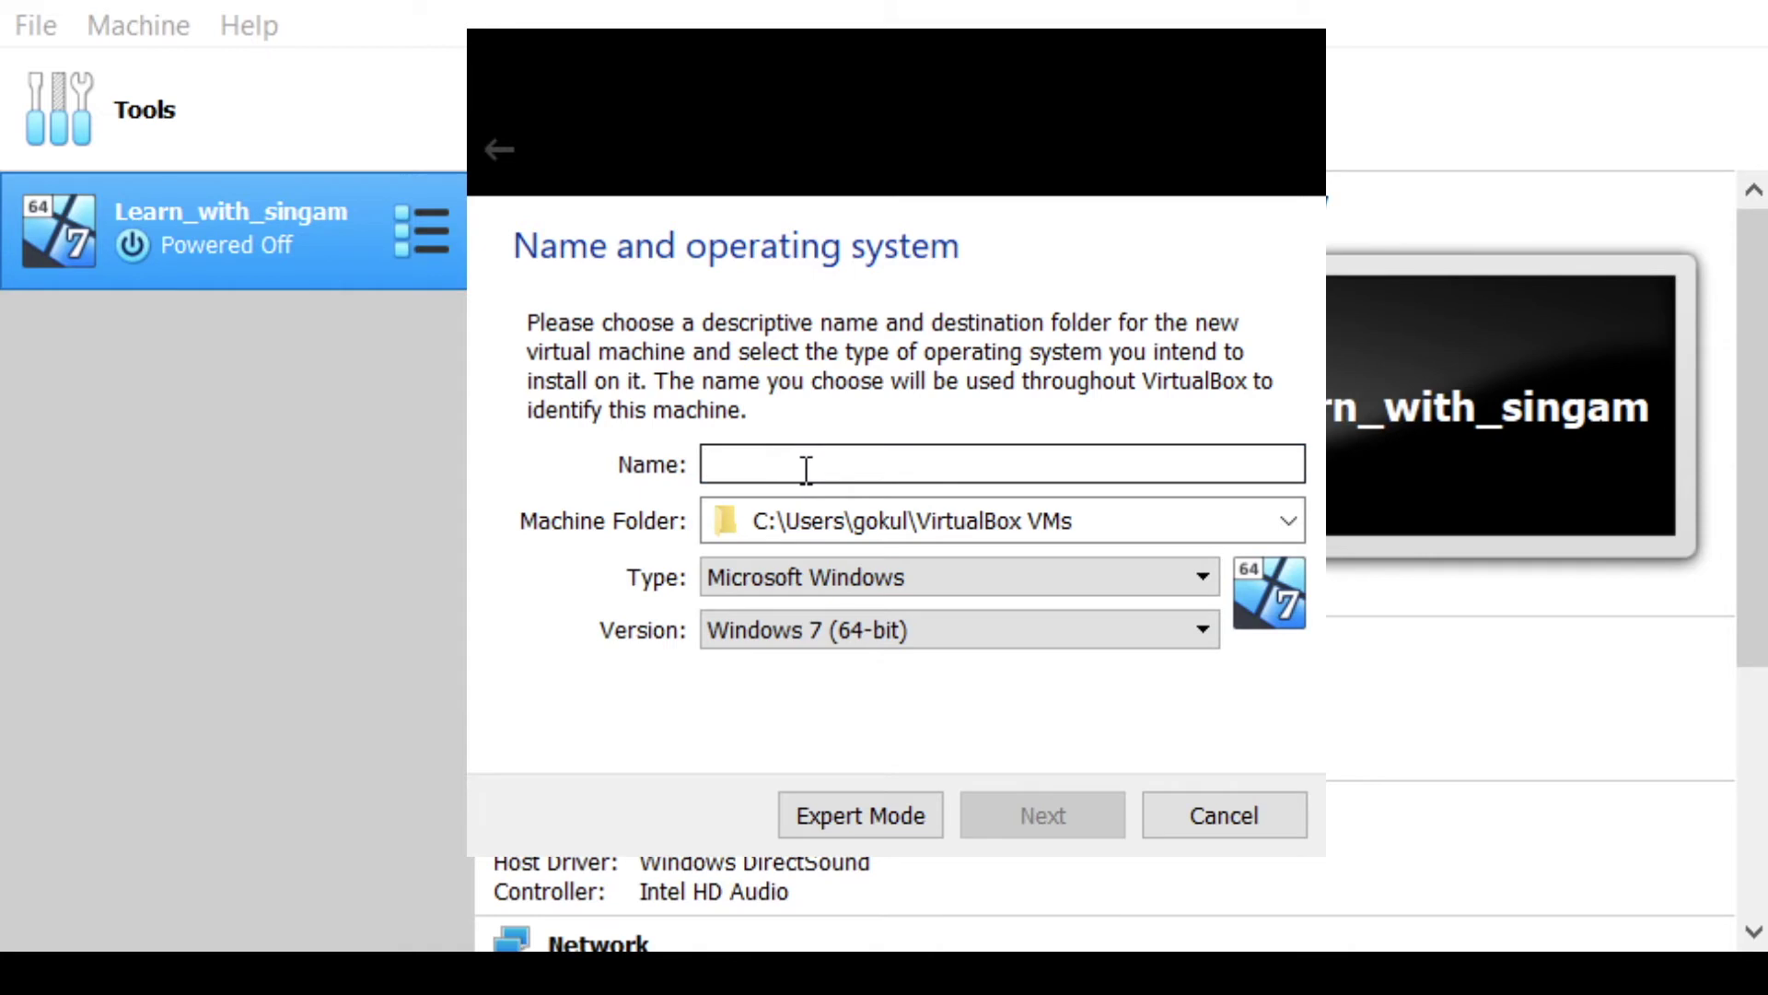
Step: Name the new virtual machine singam_ubuntu with type Linux and version Ubuntu (64-bit), and proceed to the memory size
type("singam_")
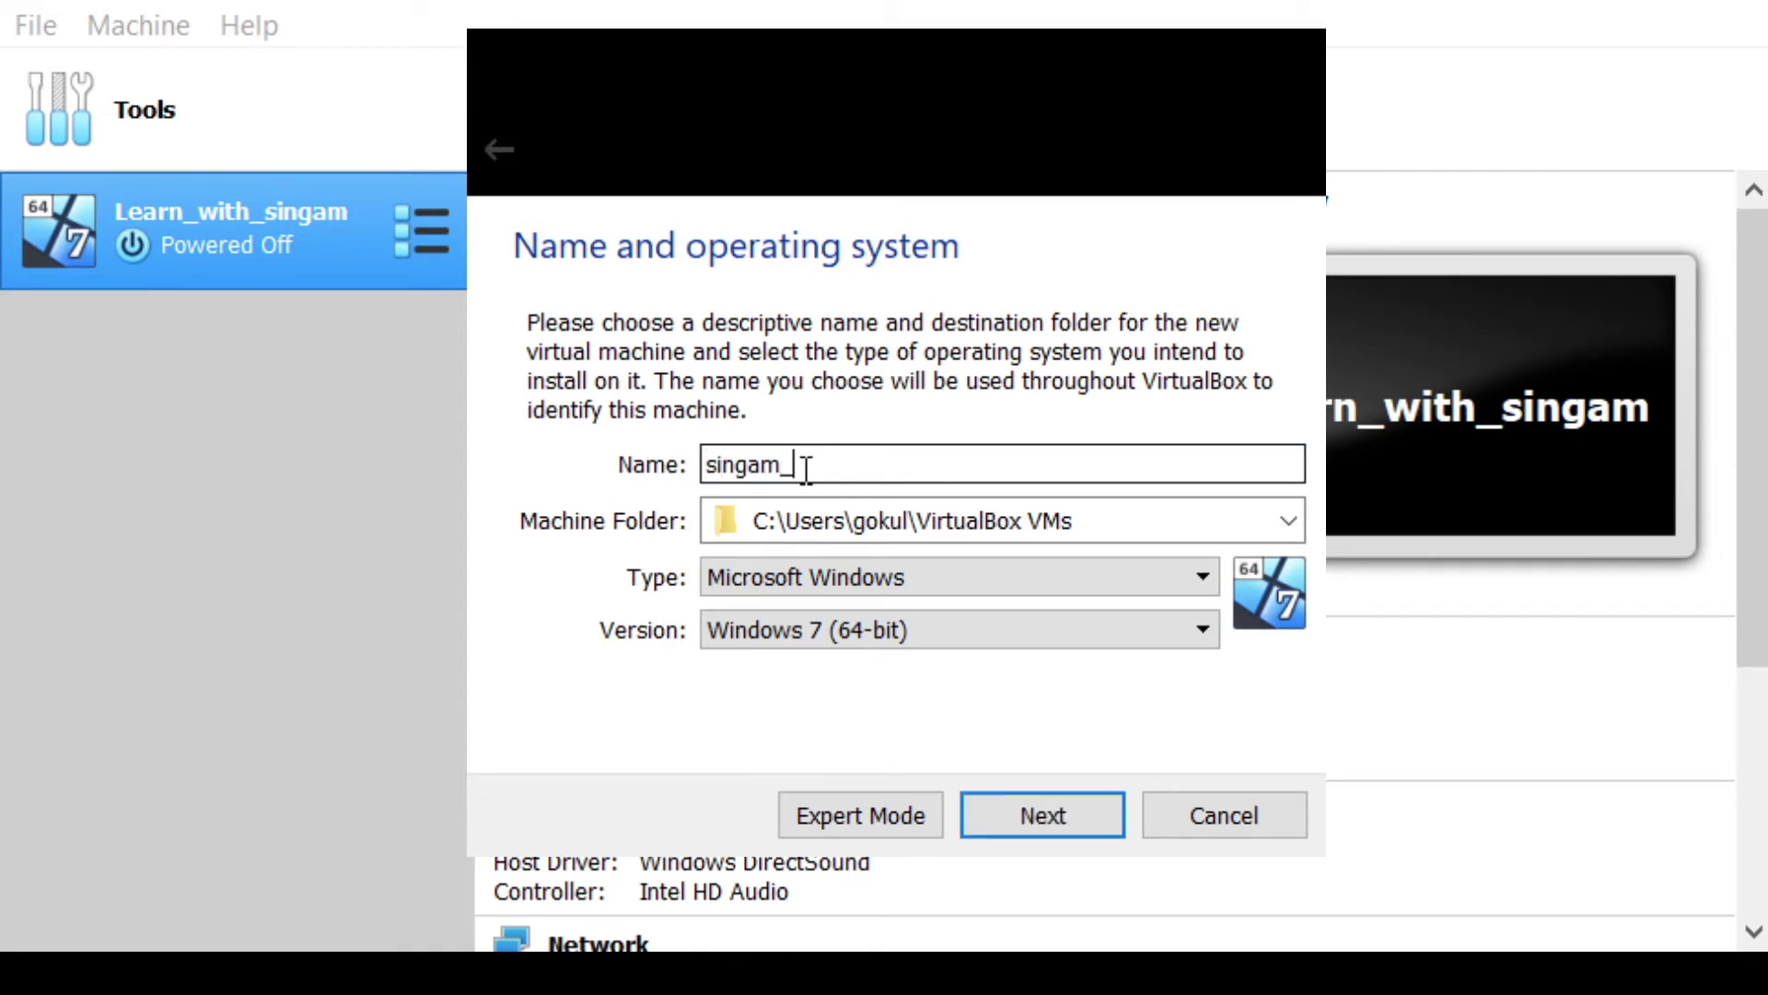
type("ubu")
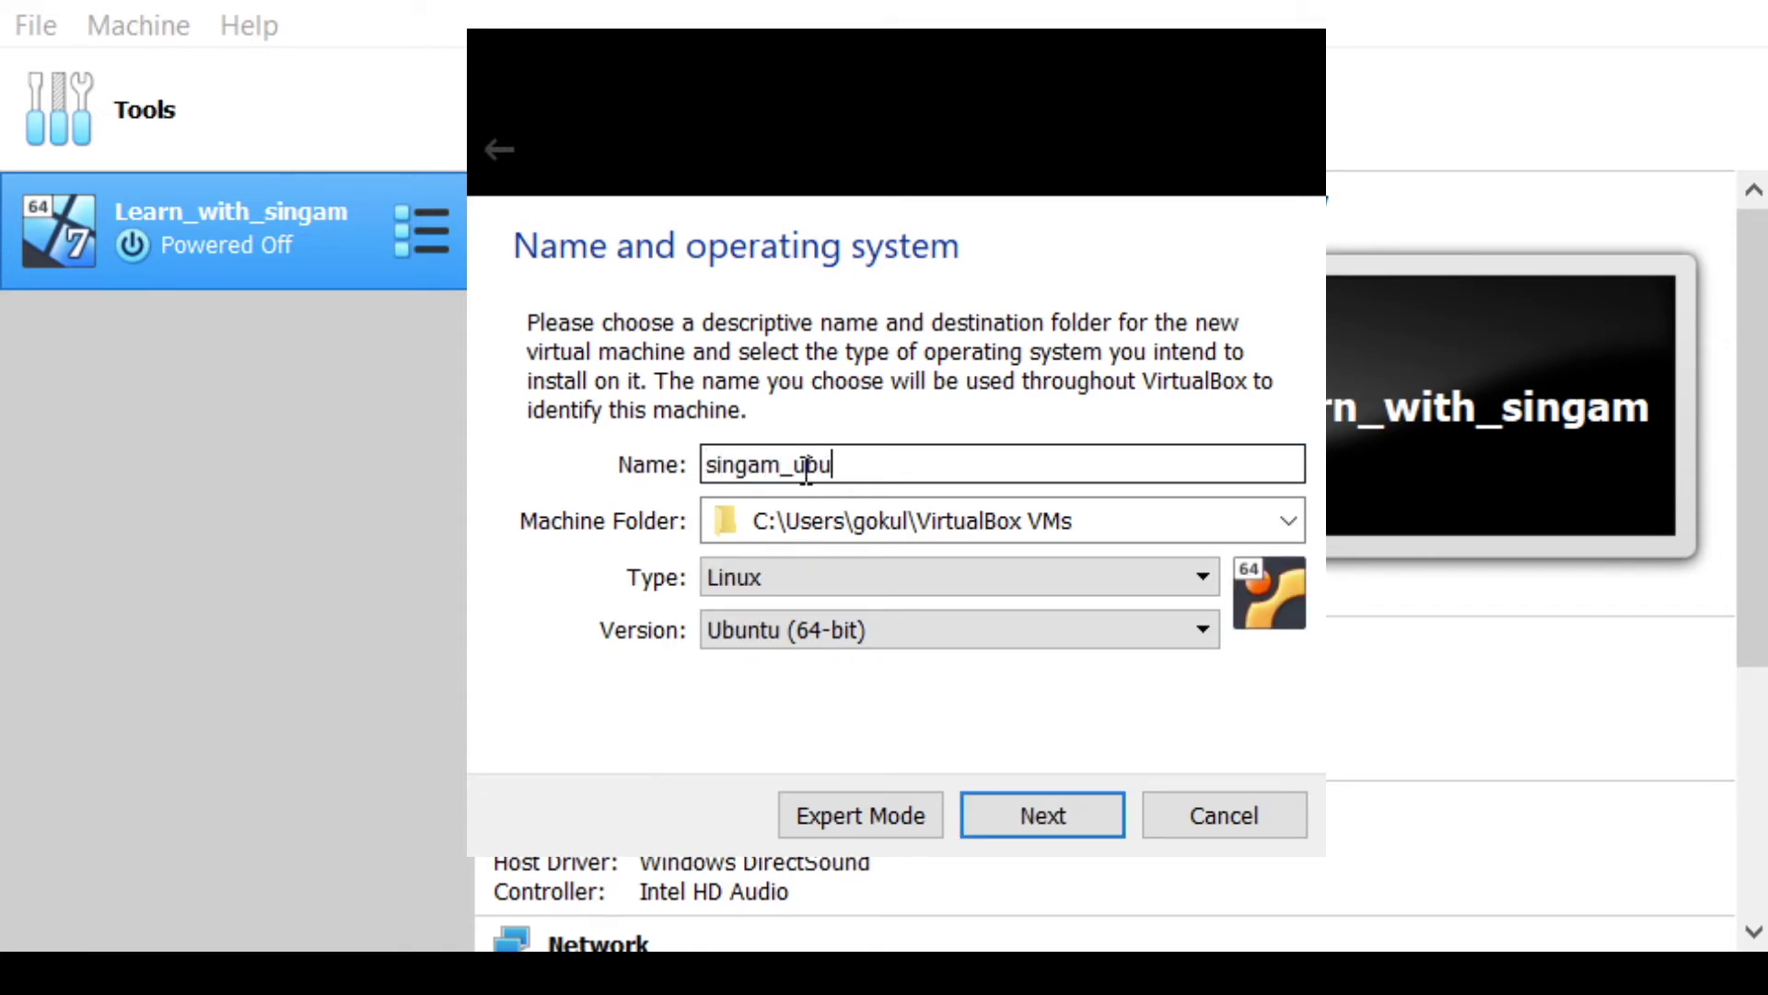
type("ntu")
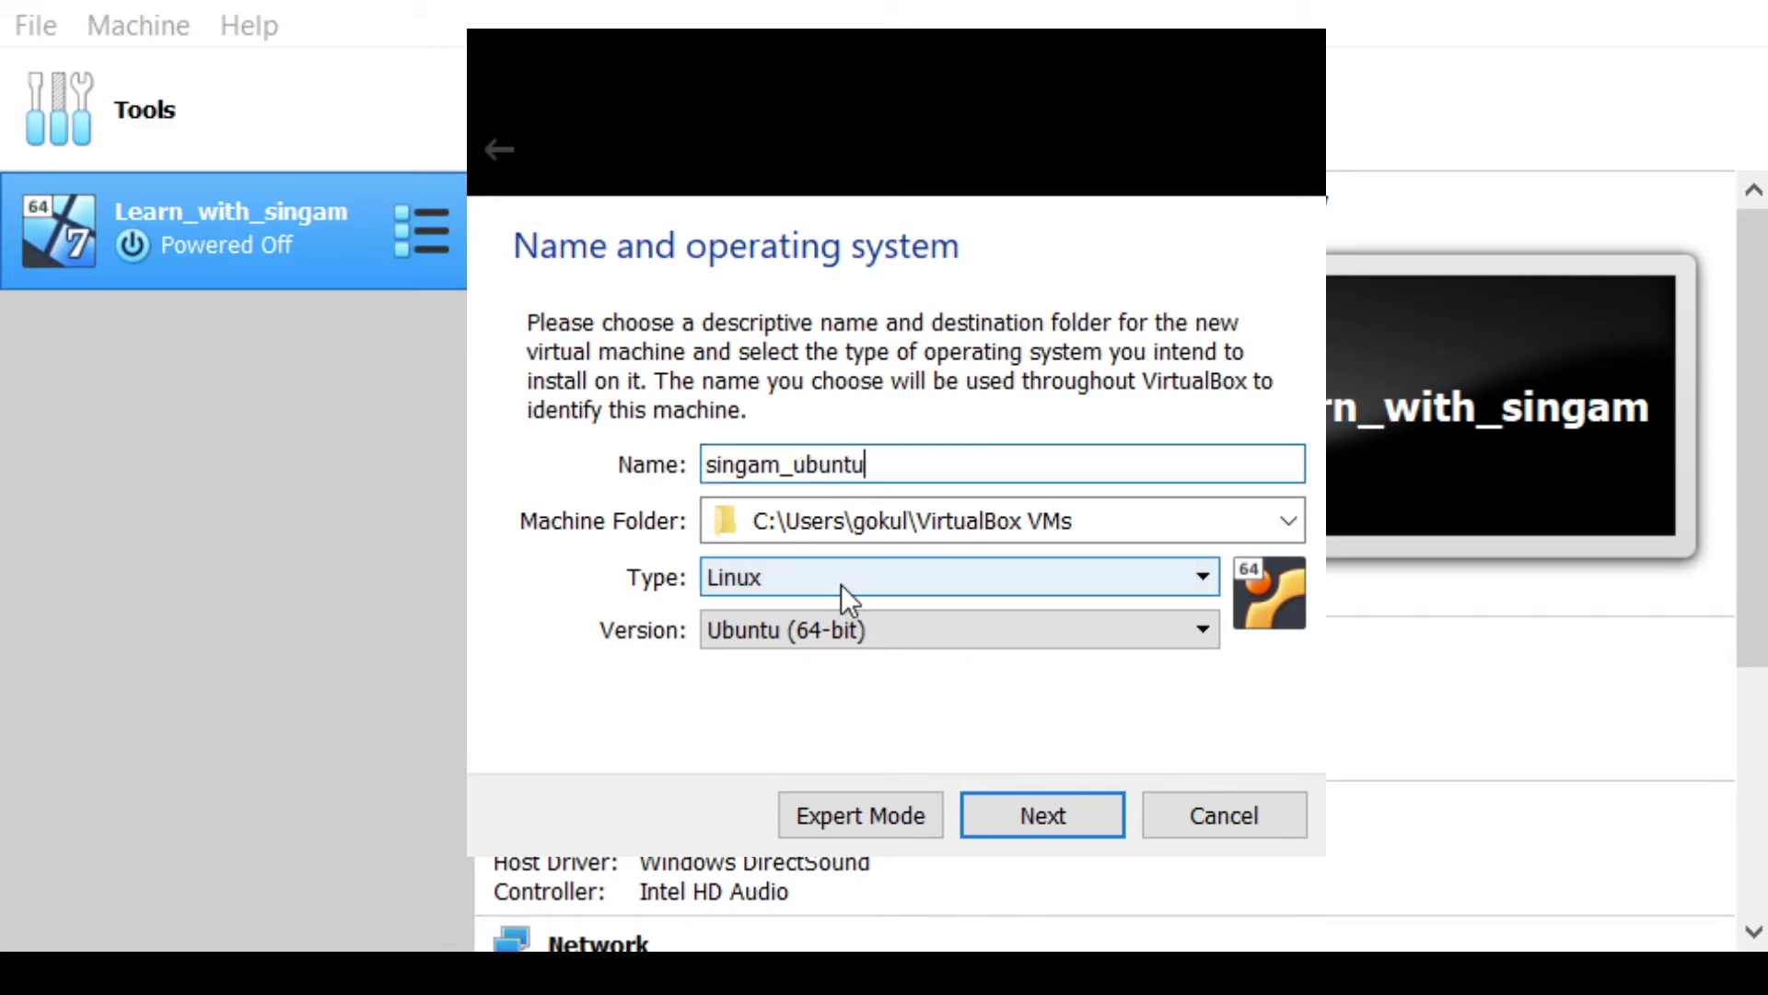
left_click_drag(931, 466, 782, 466)
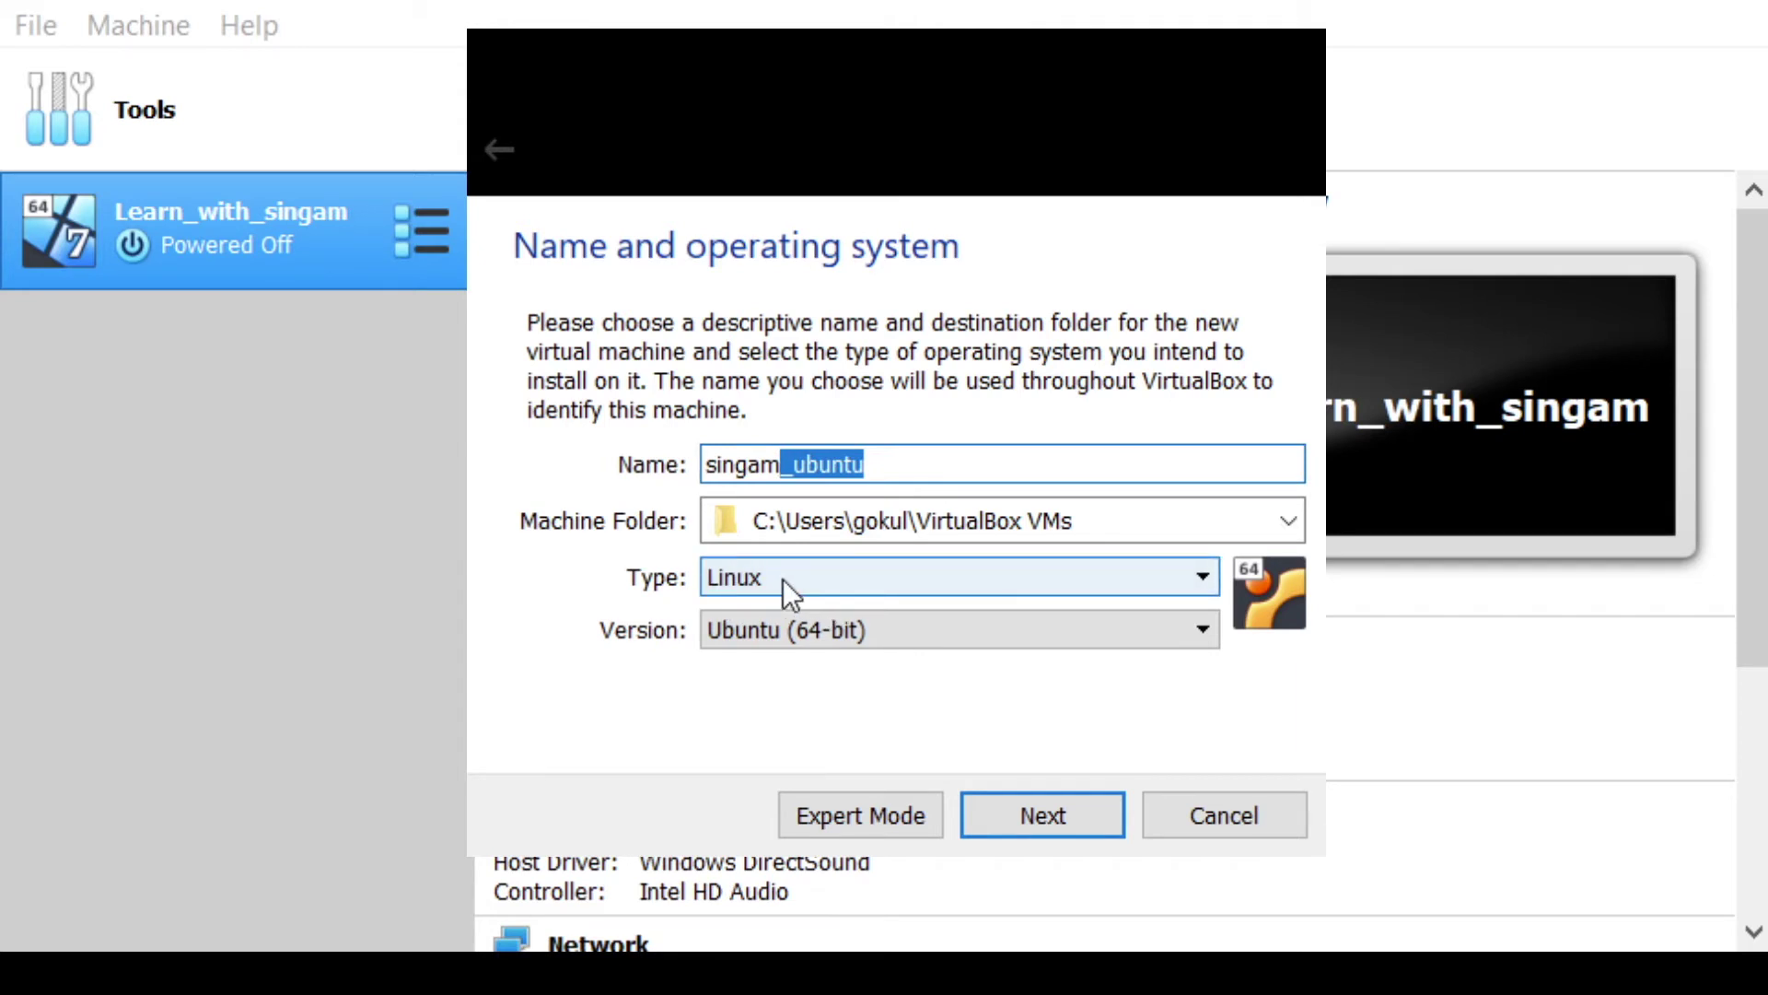
left_click(811, 638)
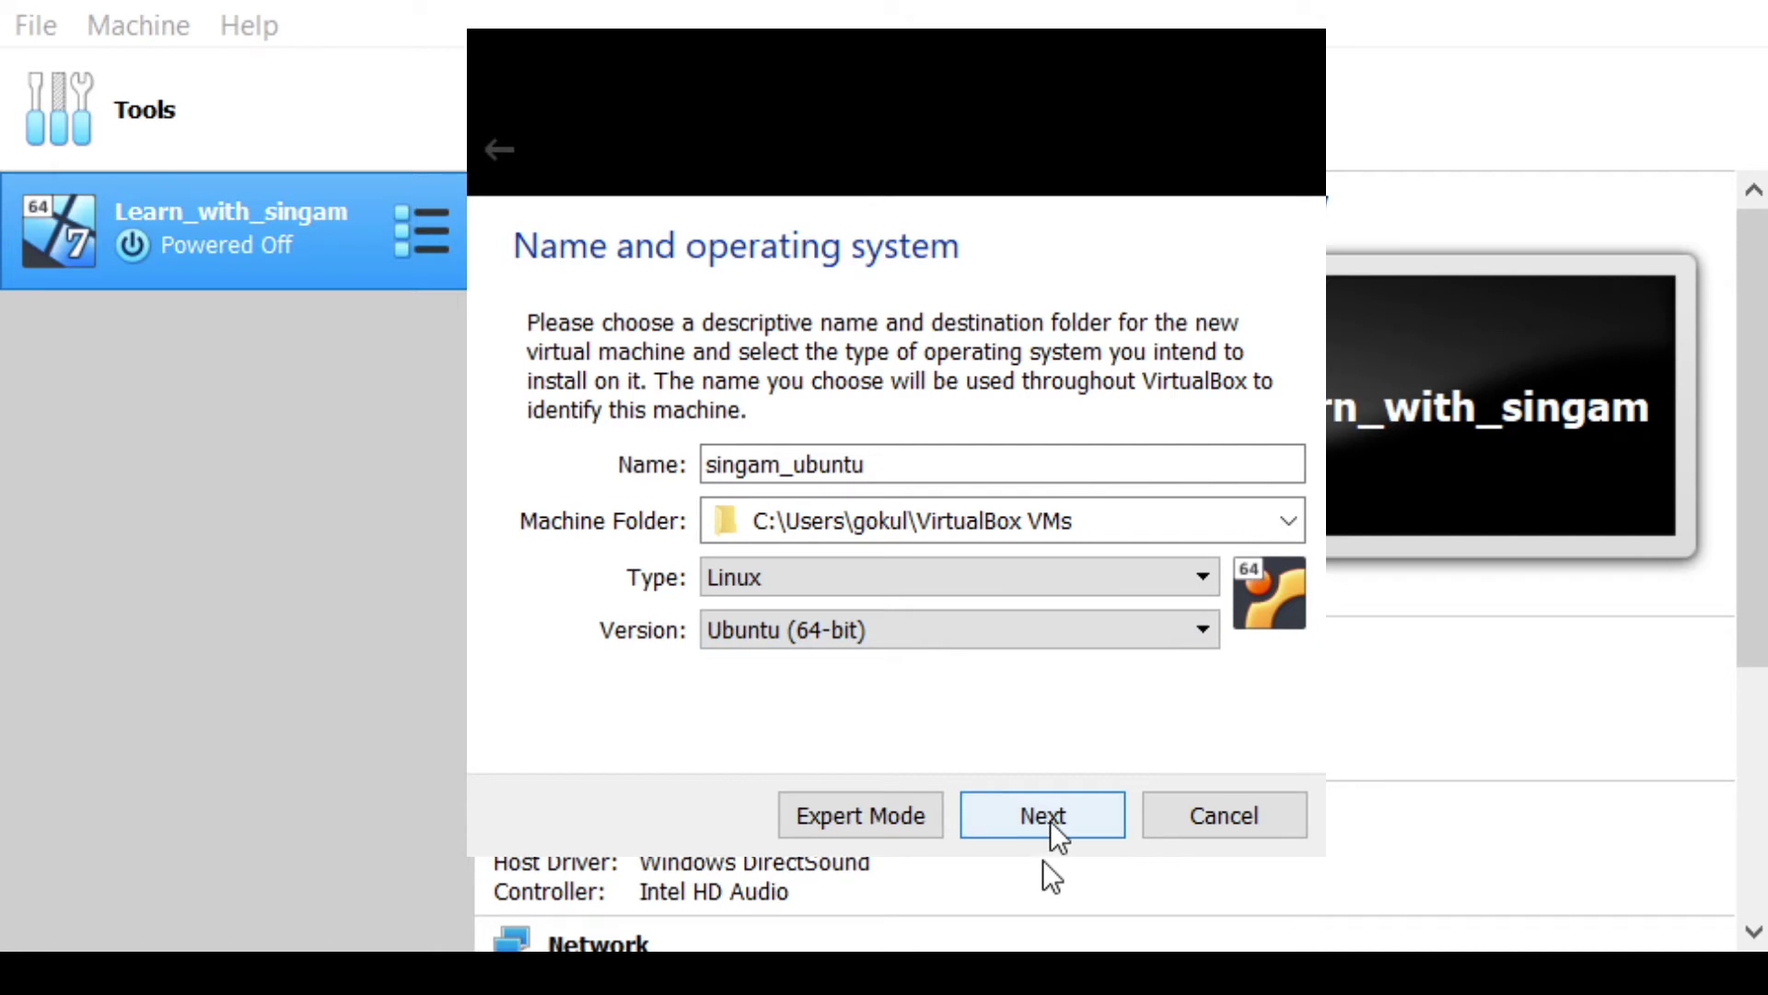
left_click(874, 469)
left_click_drag(793, 465, 1224, 489)
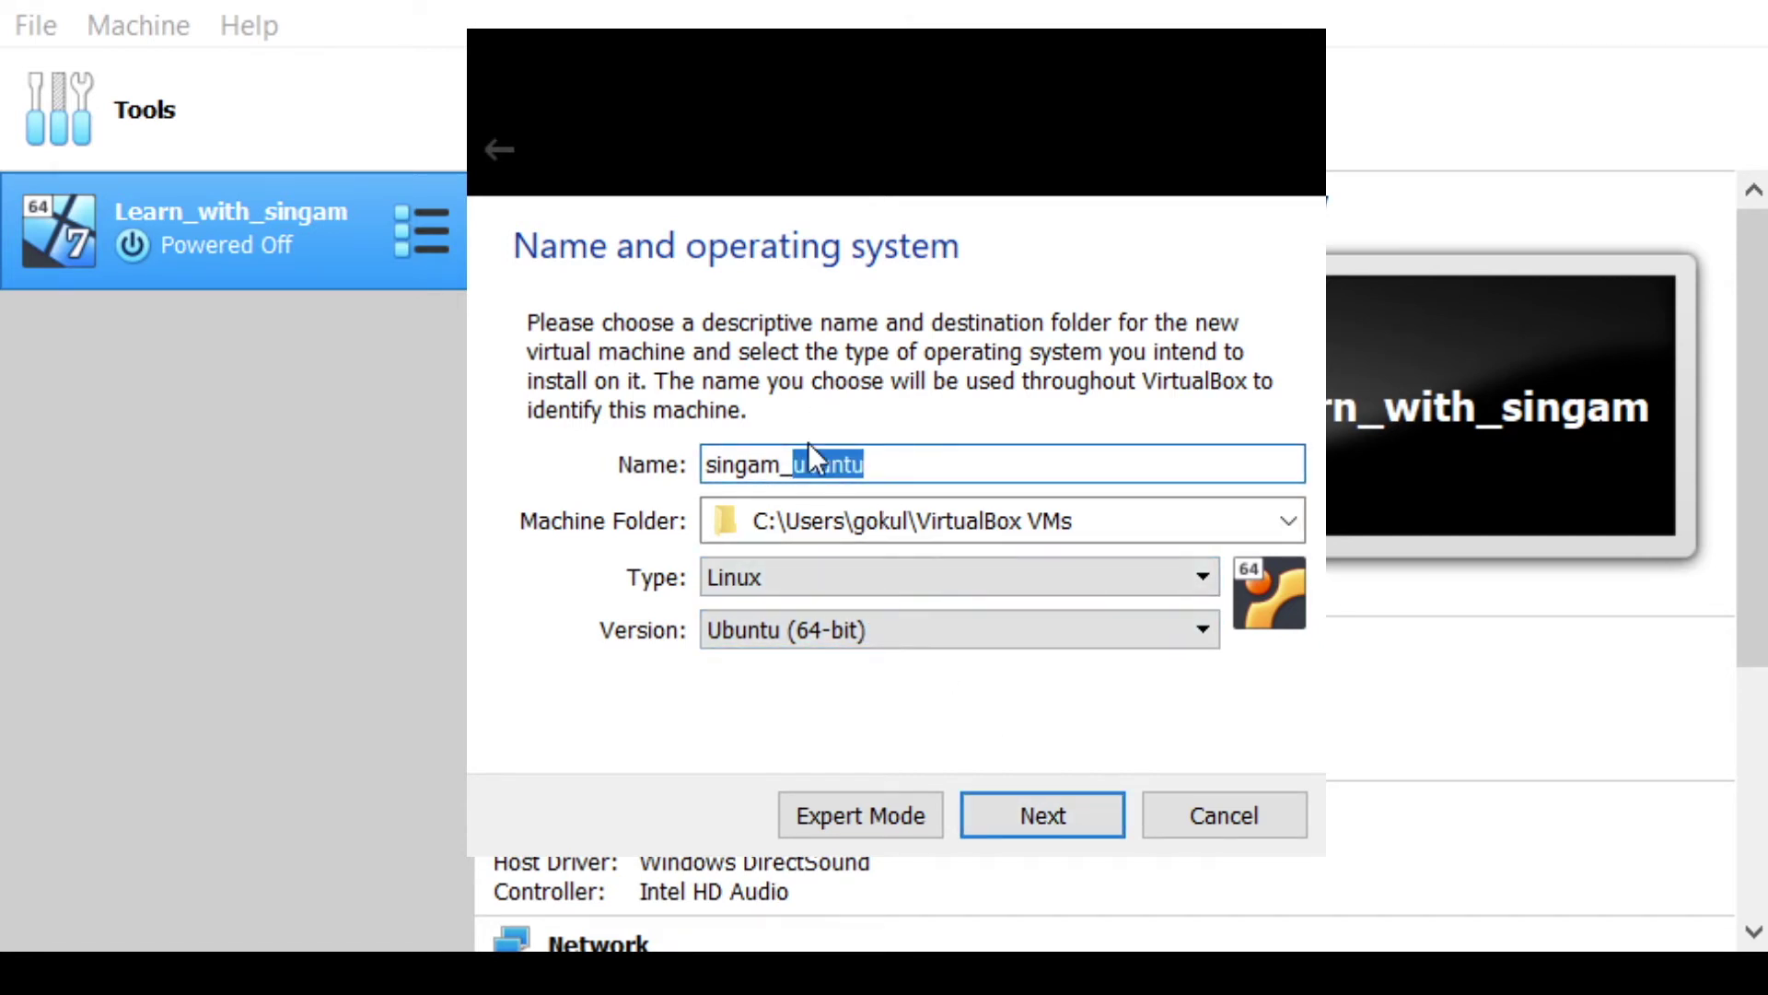
double_click(789, 465)
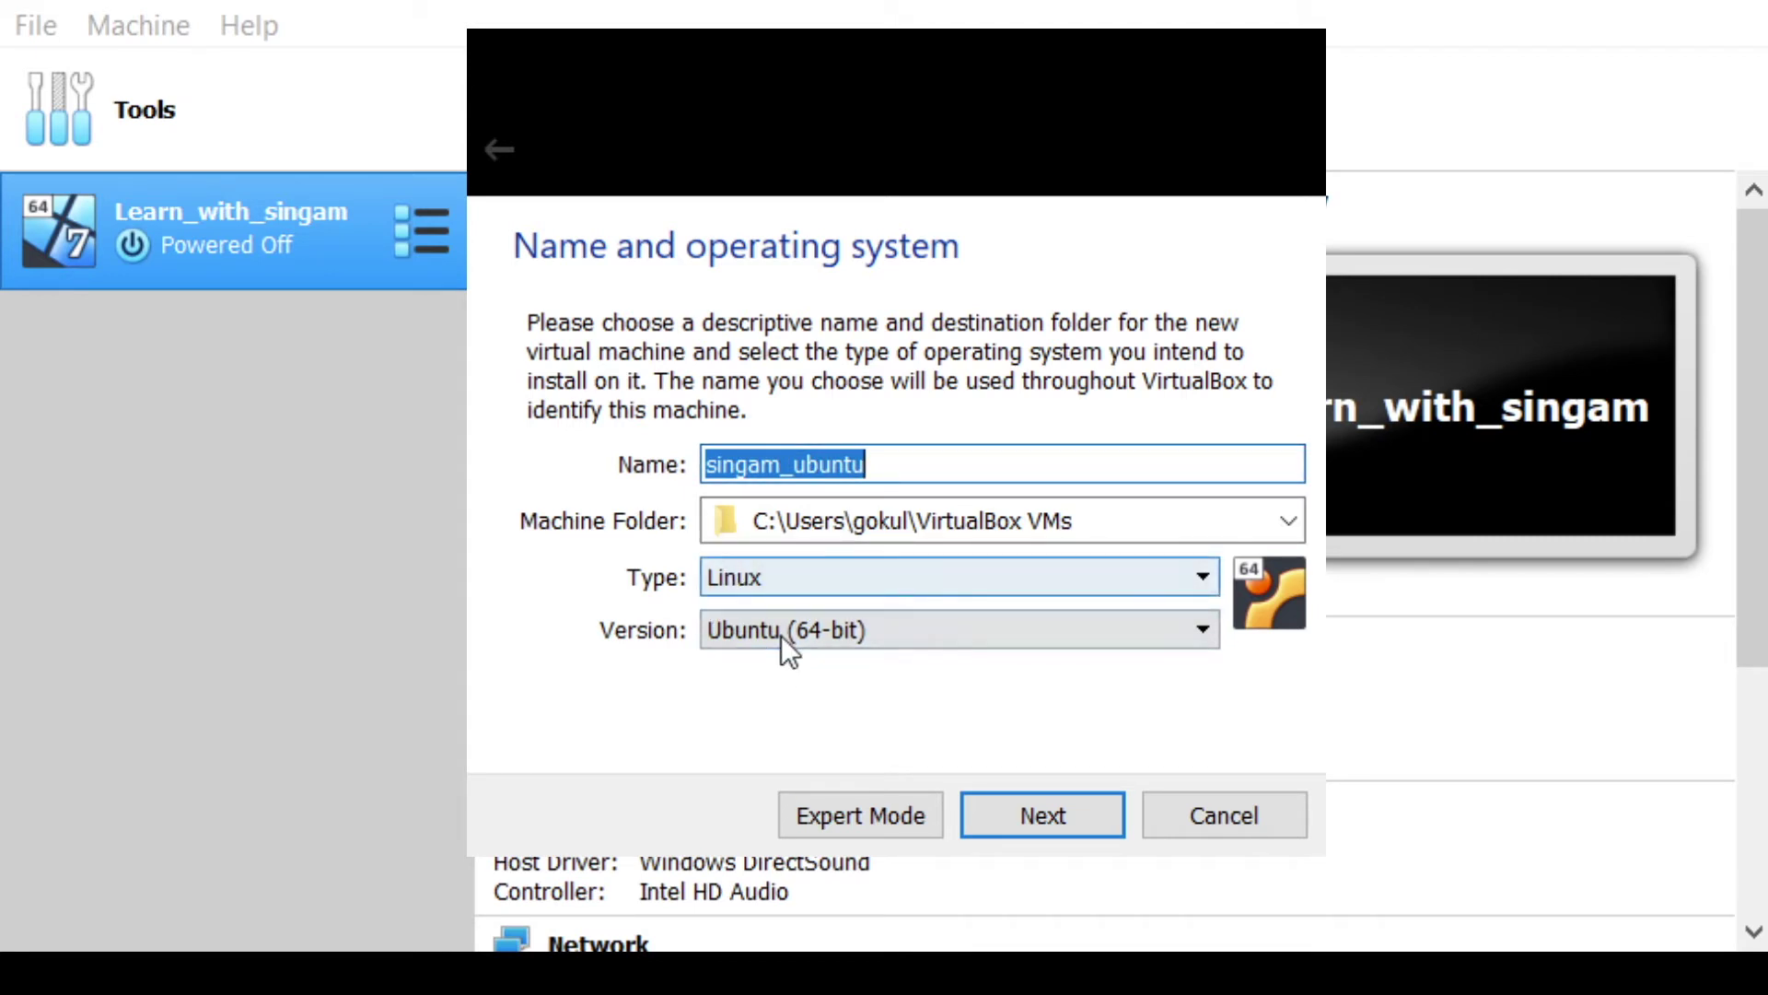
left_click(1039, 804)
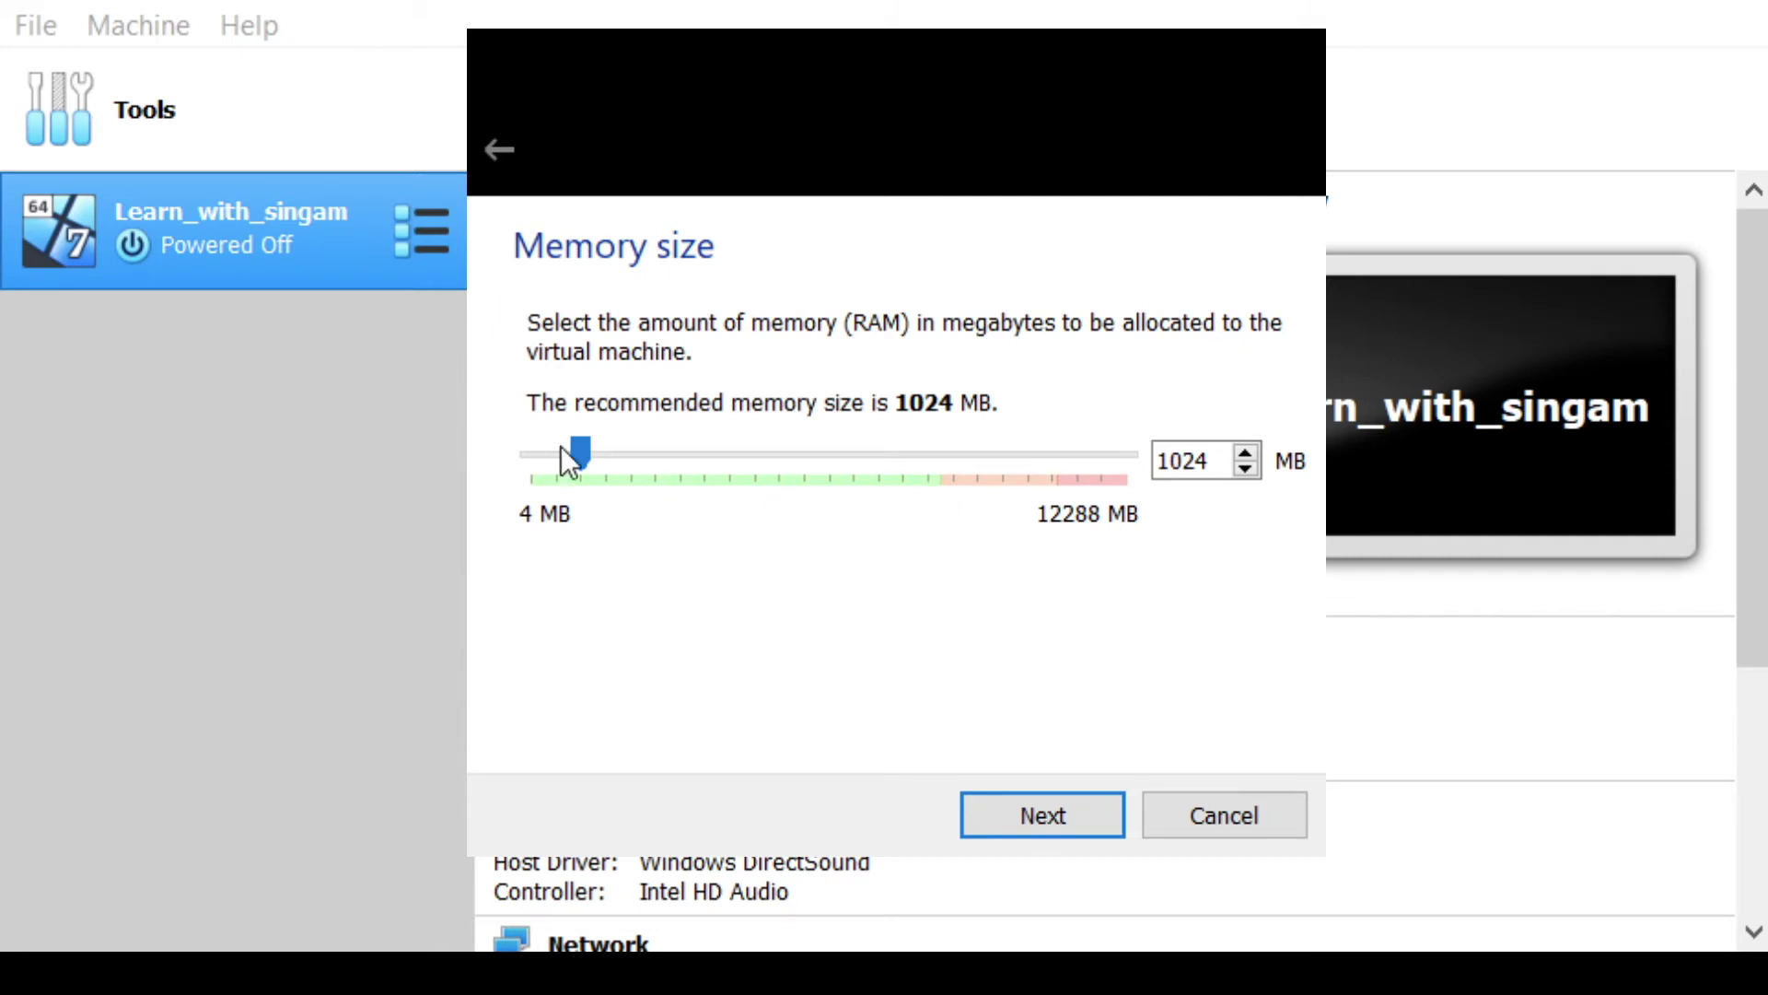
Step: Allocate 4096 MB of memory to the new virtual machine and proceed with its creation
left_click_drag(589, 447, 939, 453)
left_click_drag(931, 442, 1021, 420)
left_click_drag(1024, 446, 735, 462)
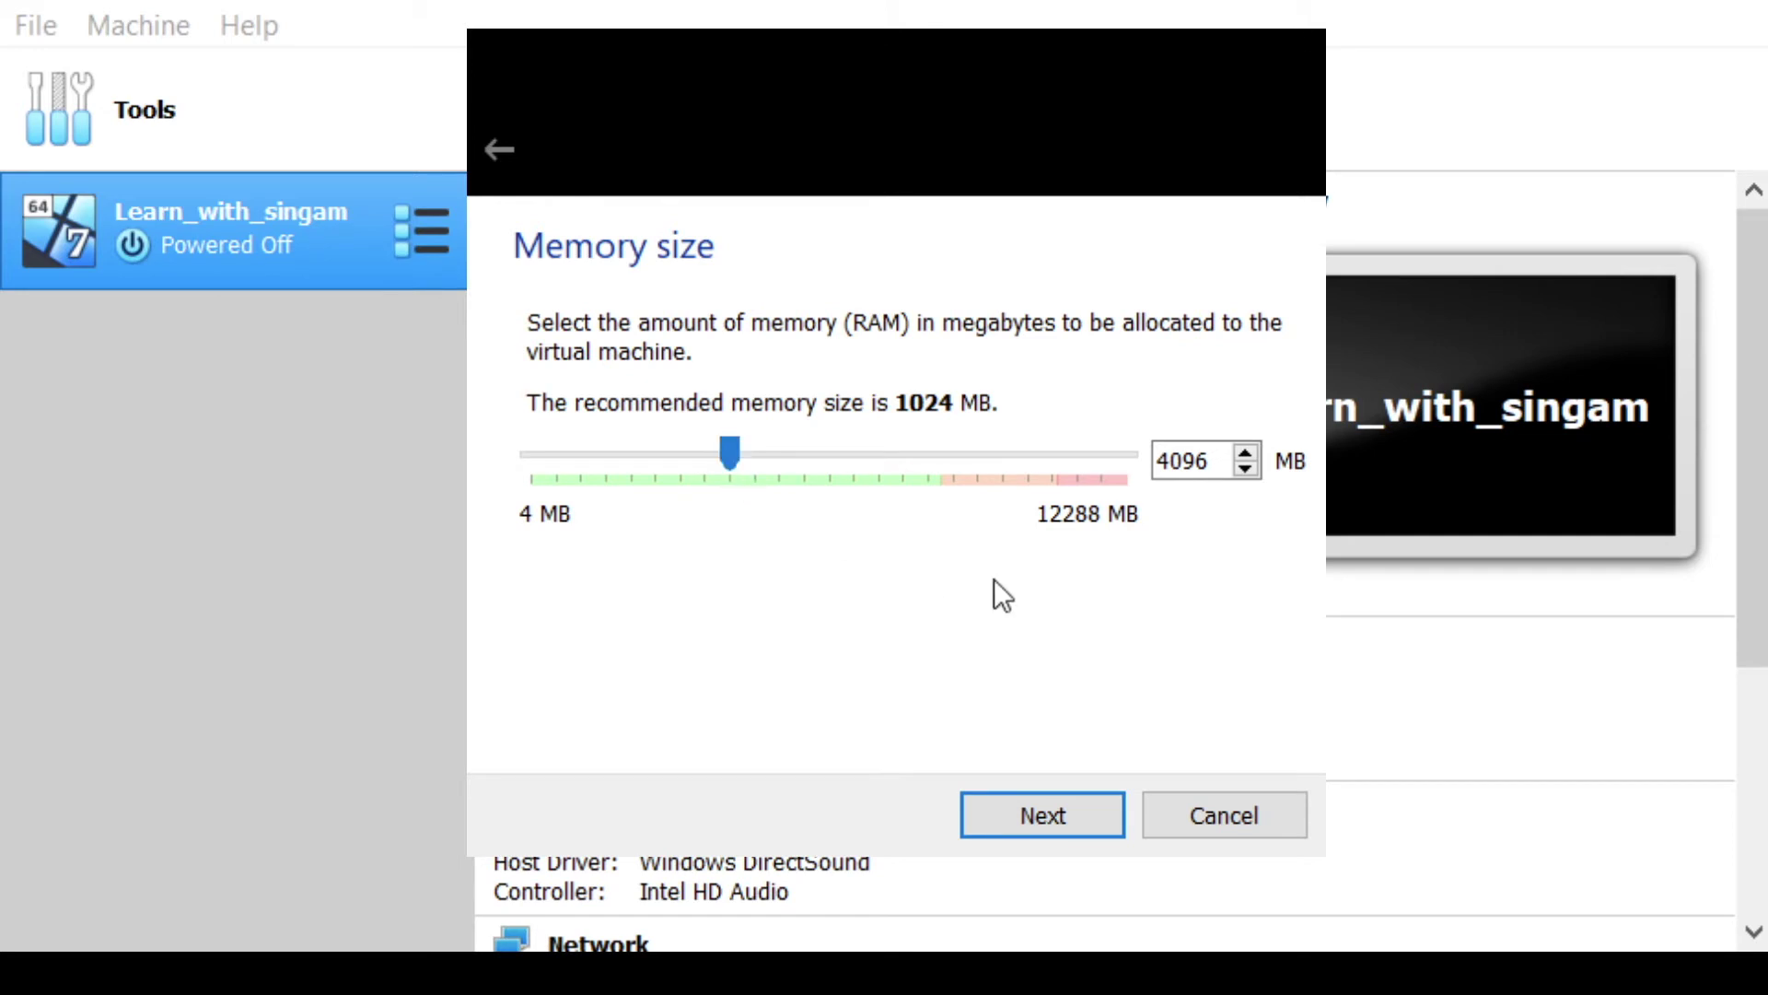
left_click(1029, 812)
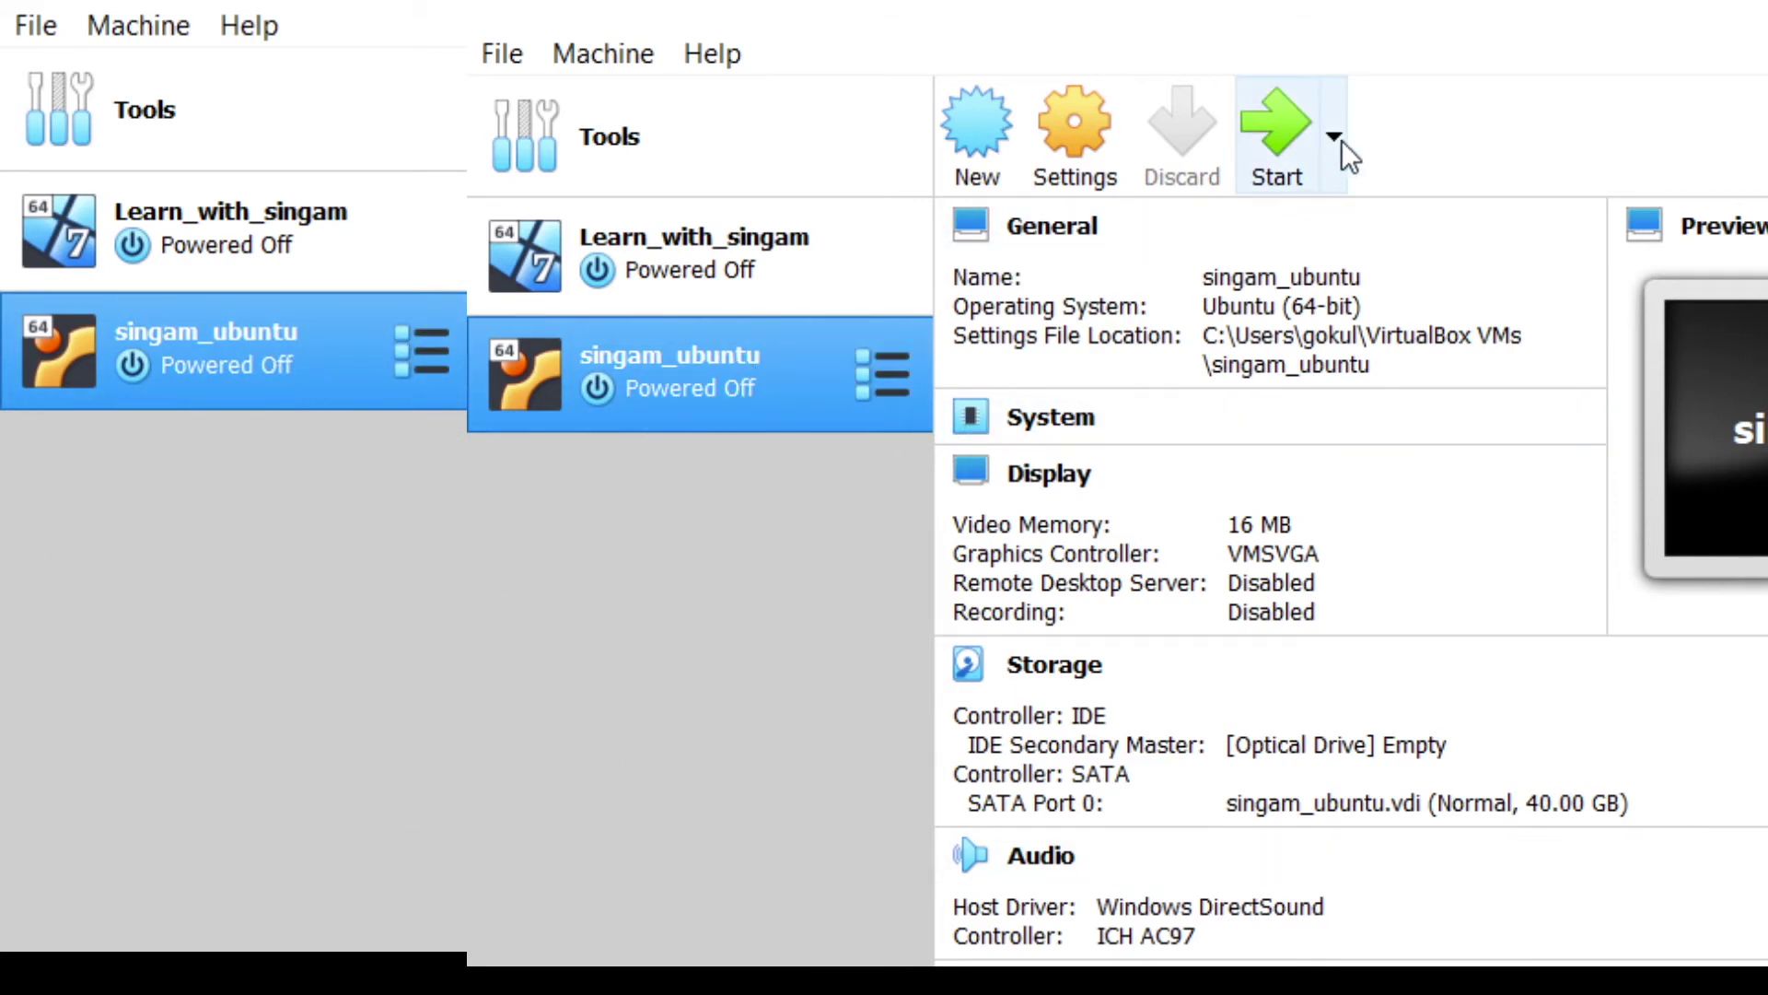
Step: Start the singam_ubuntu virtual machine and begin installing Ubuntu in English with the English (US) keyboard layout
left_click(1306, 142)
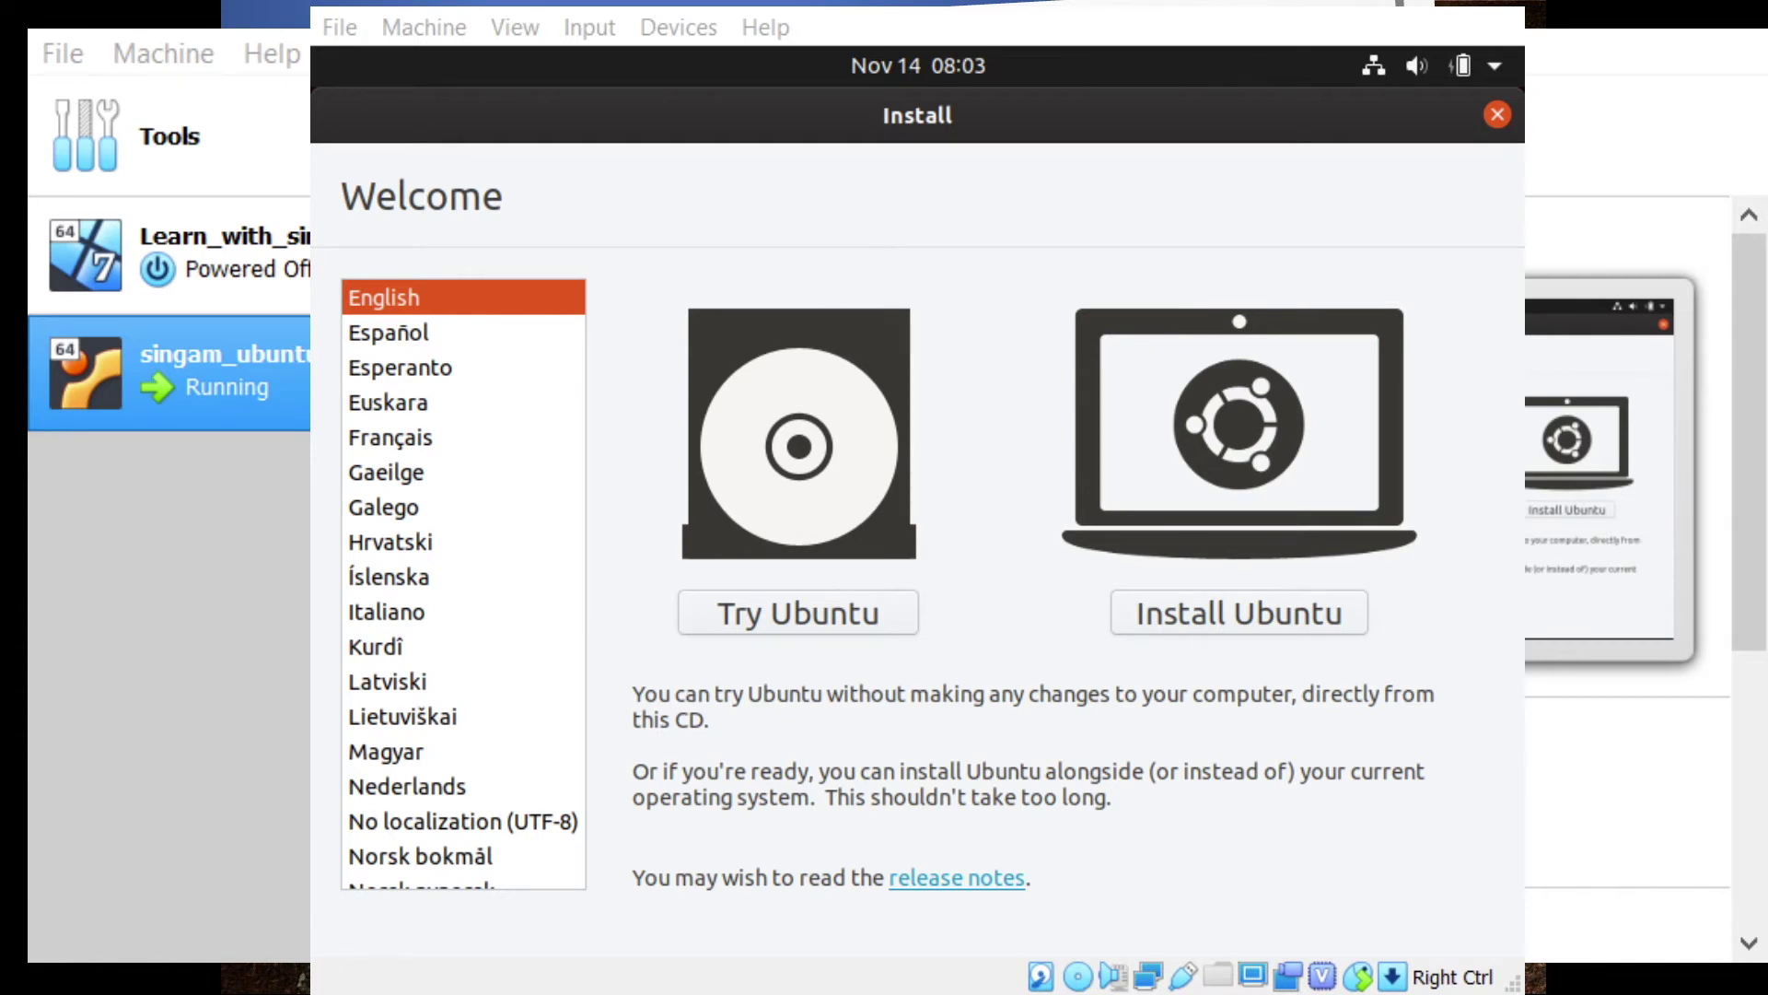
left_click(1253, 615)
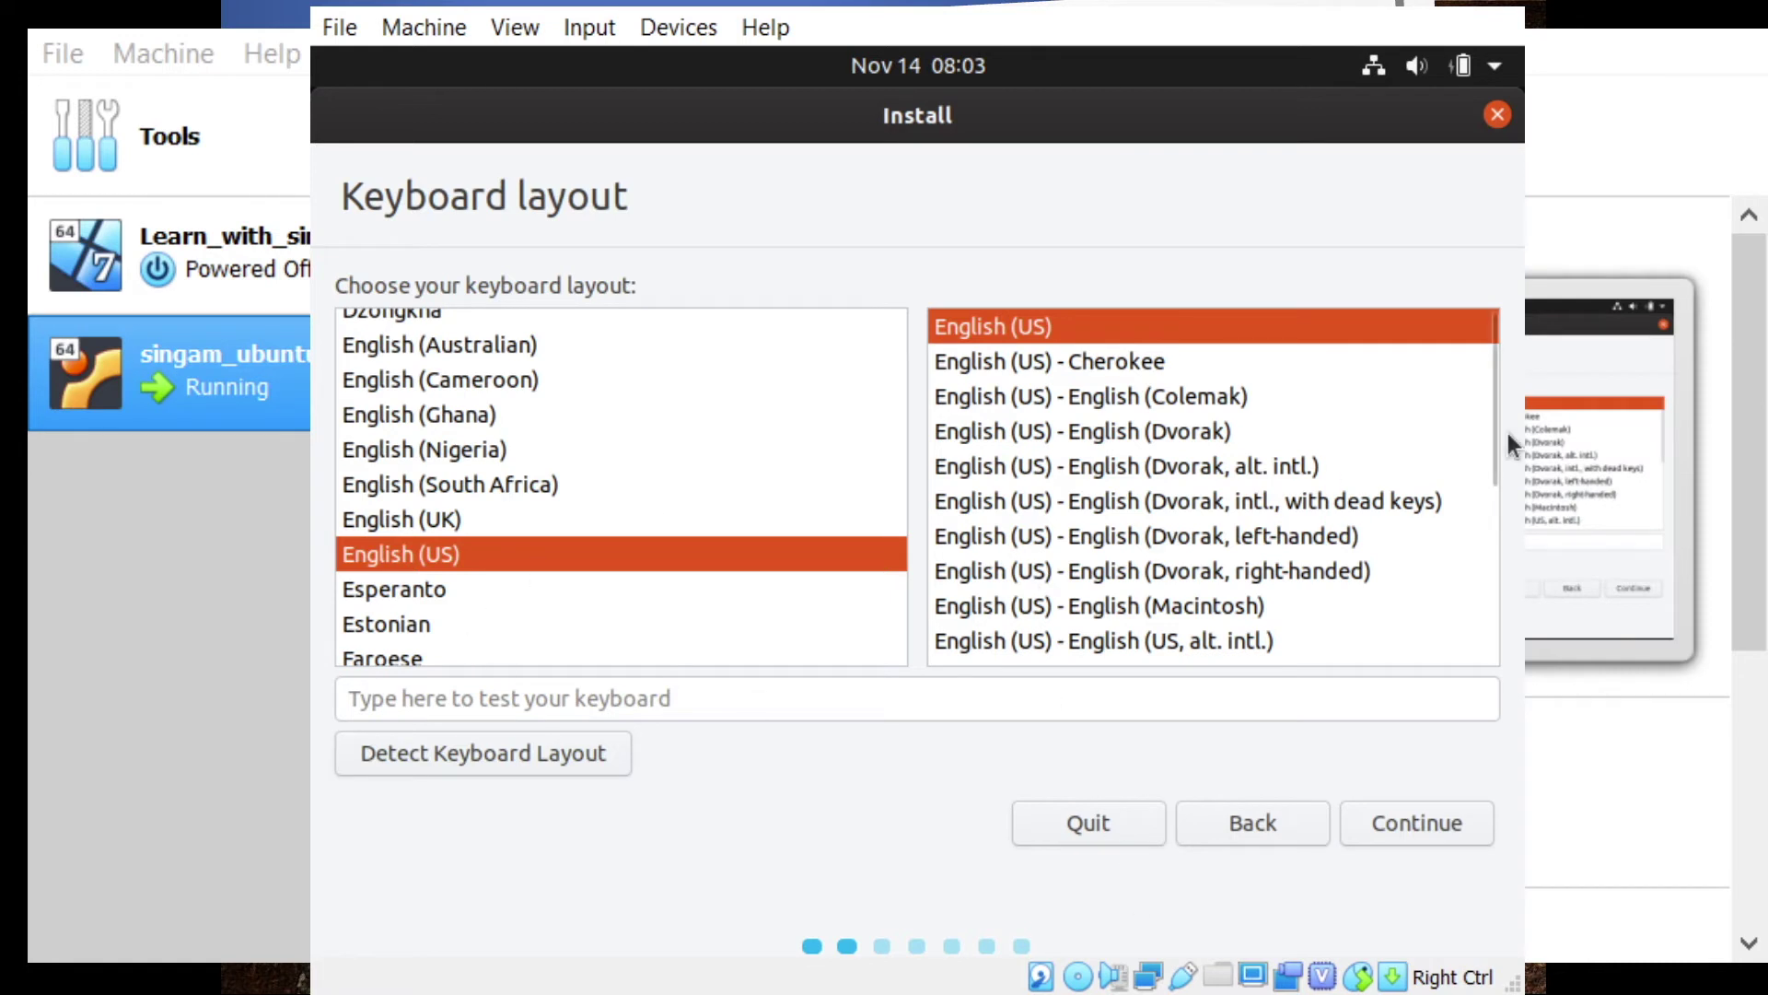
left_click(1382, 831)
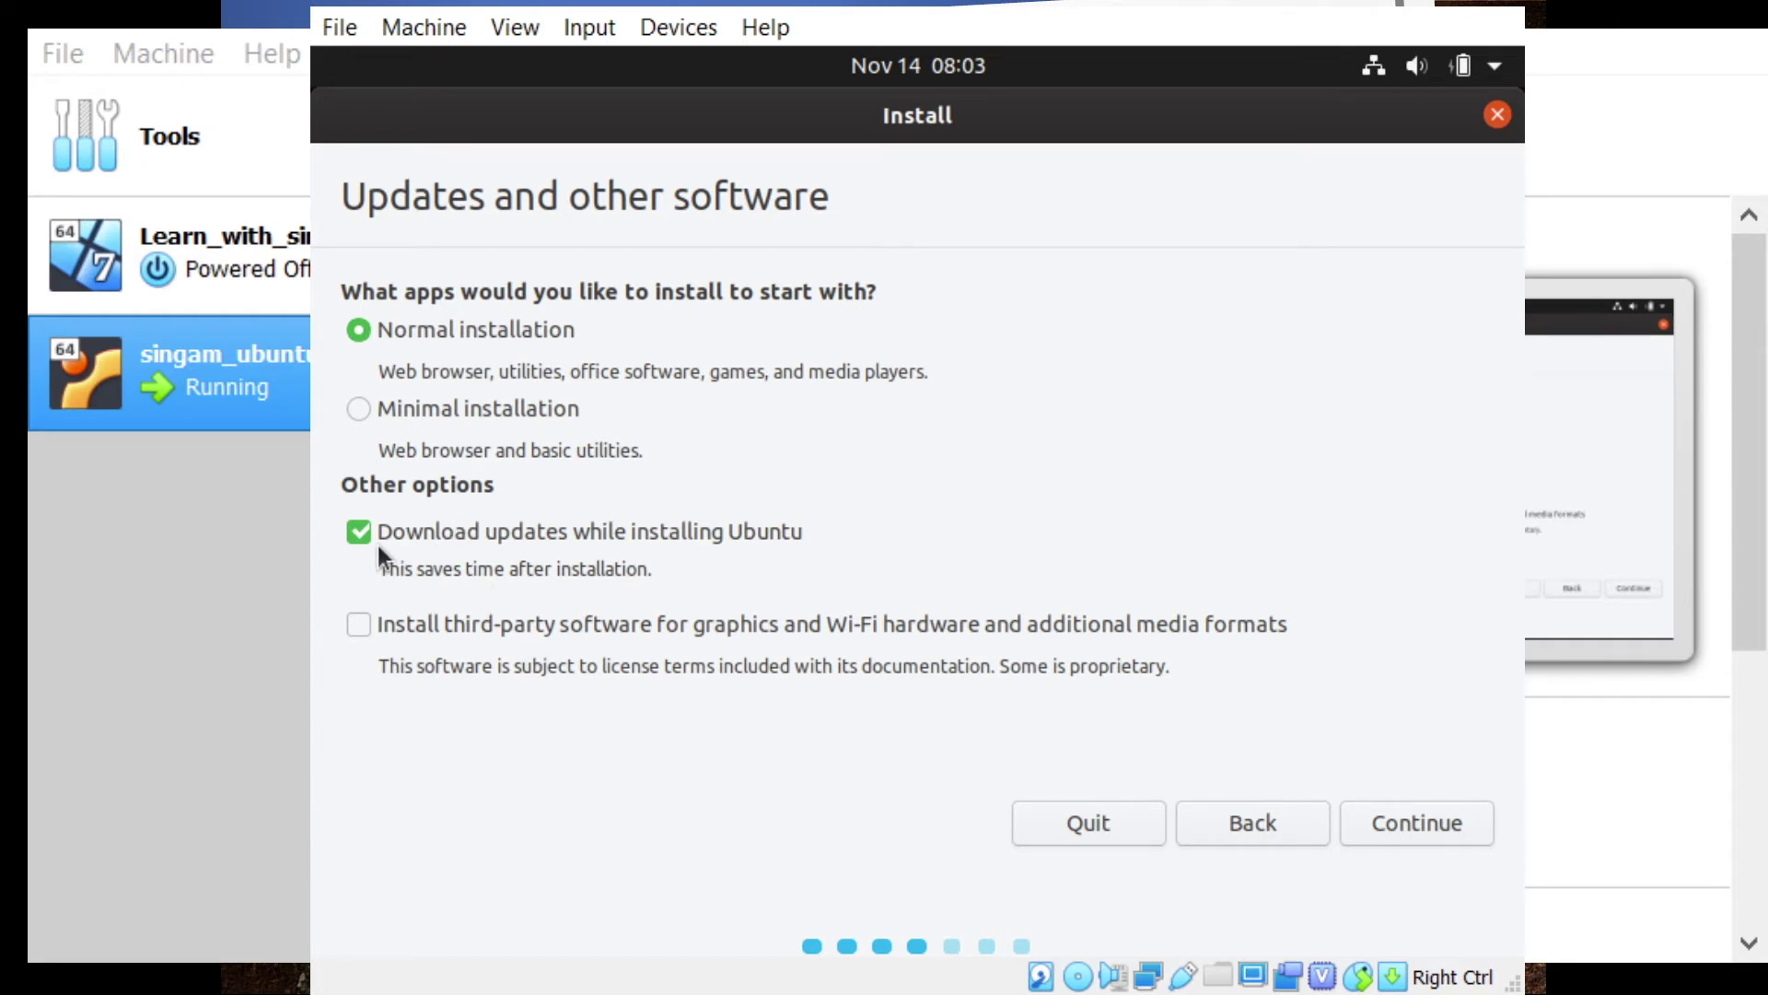
Step: Accept the normal installation with updates during install, and erase the virtual disk to install Ubuntu, writing the partition changes
left_click(1422, 827)
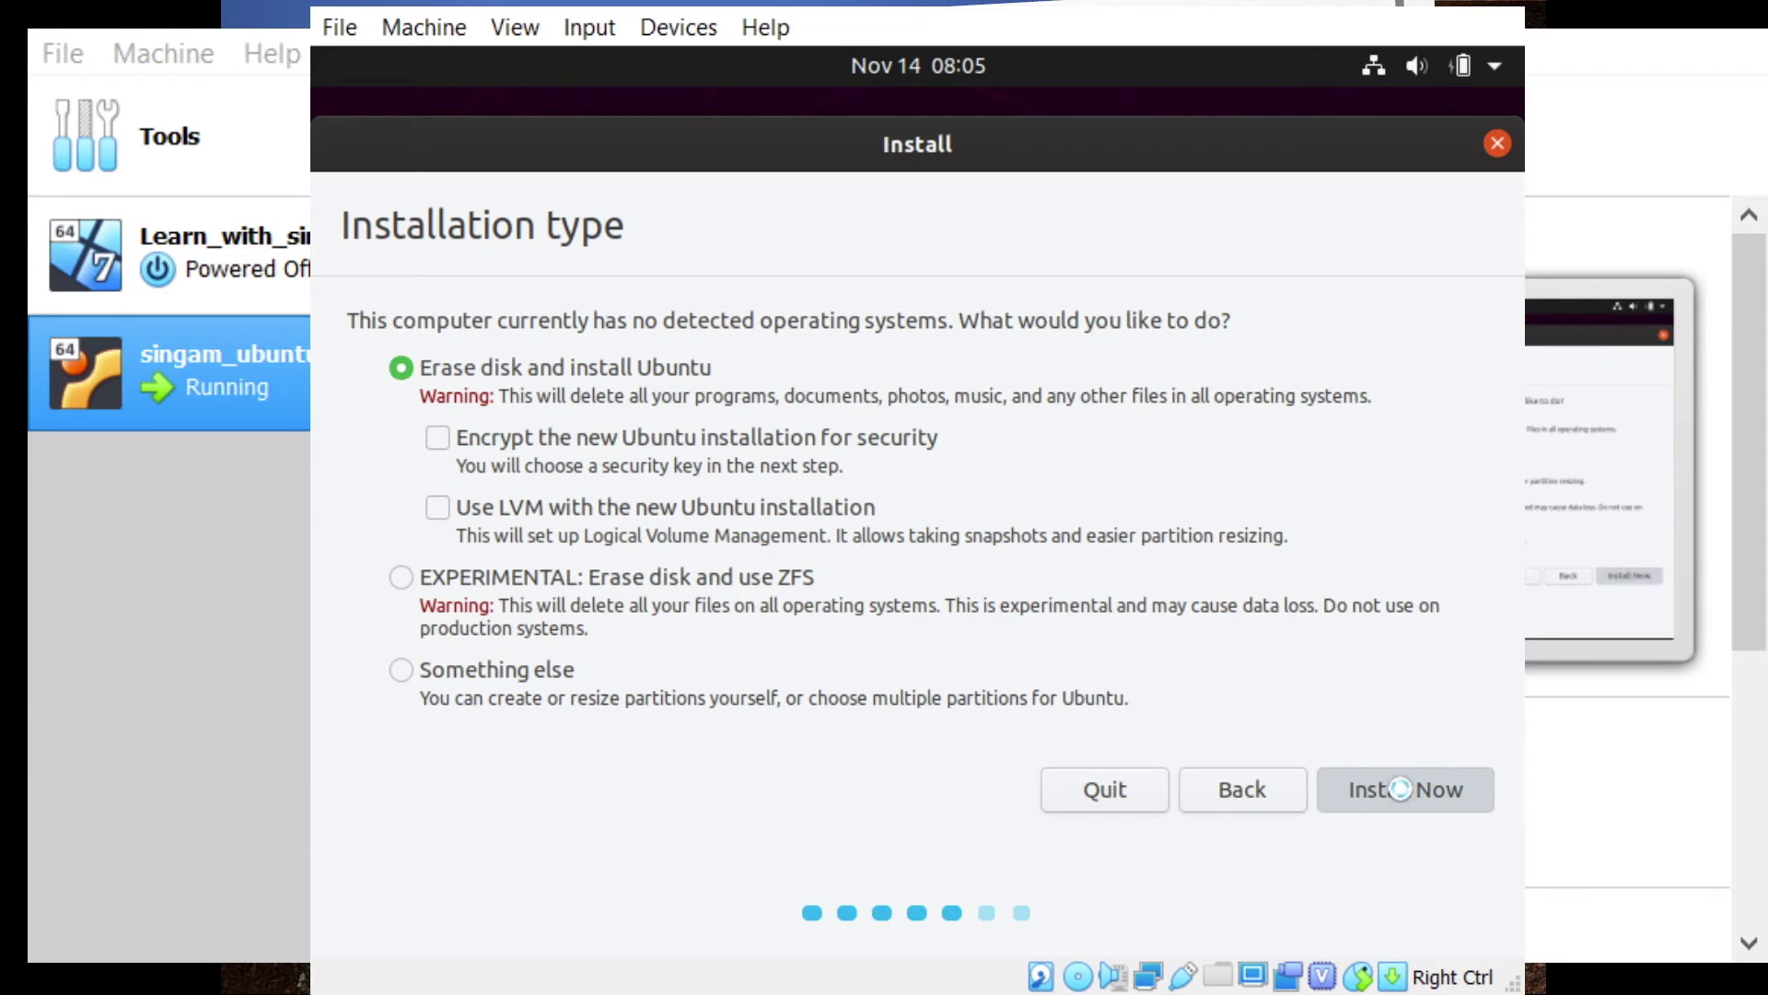
left_click(1397, 784)
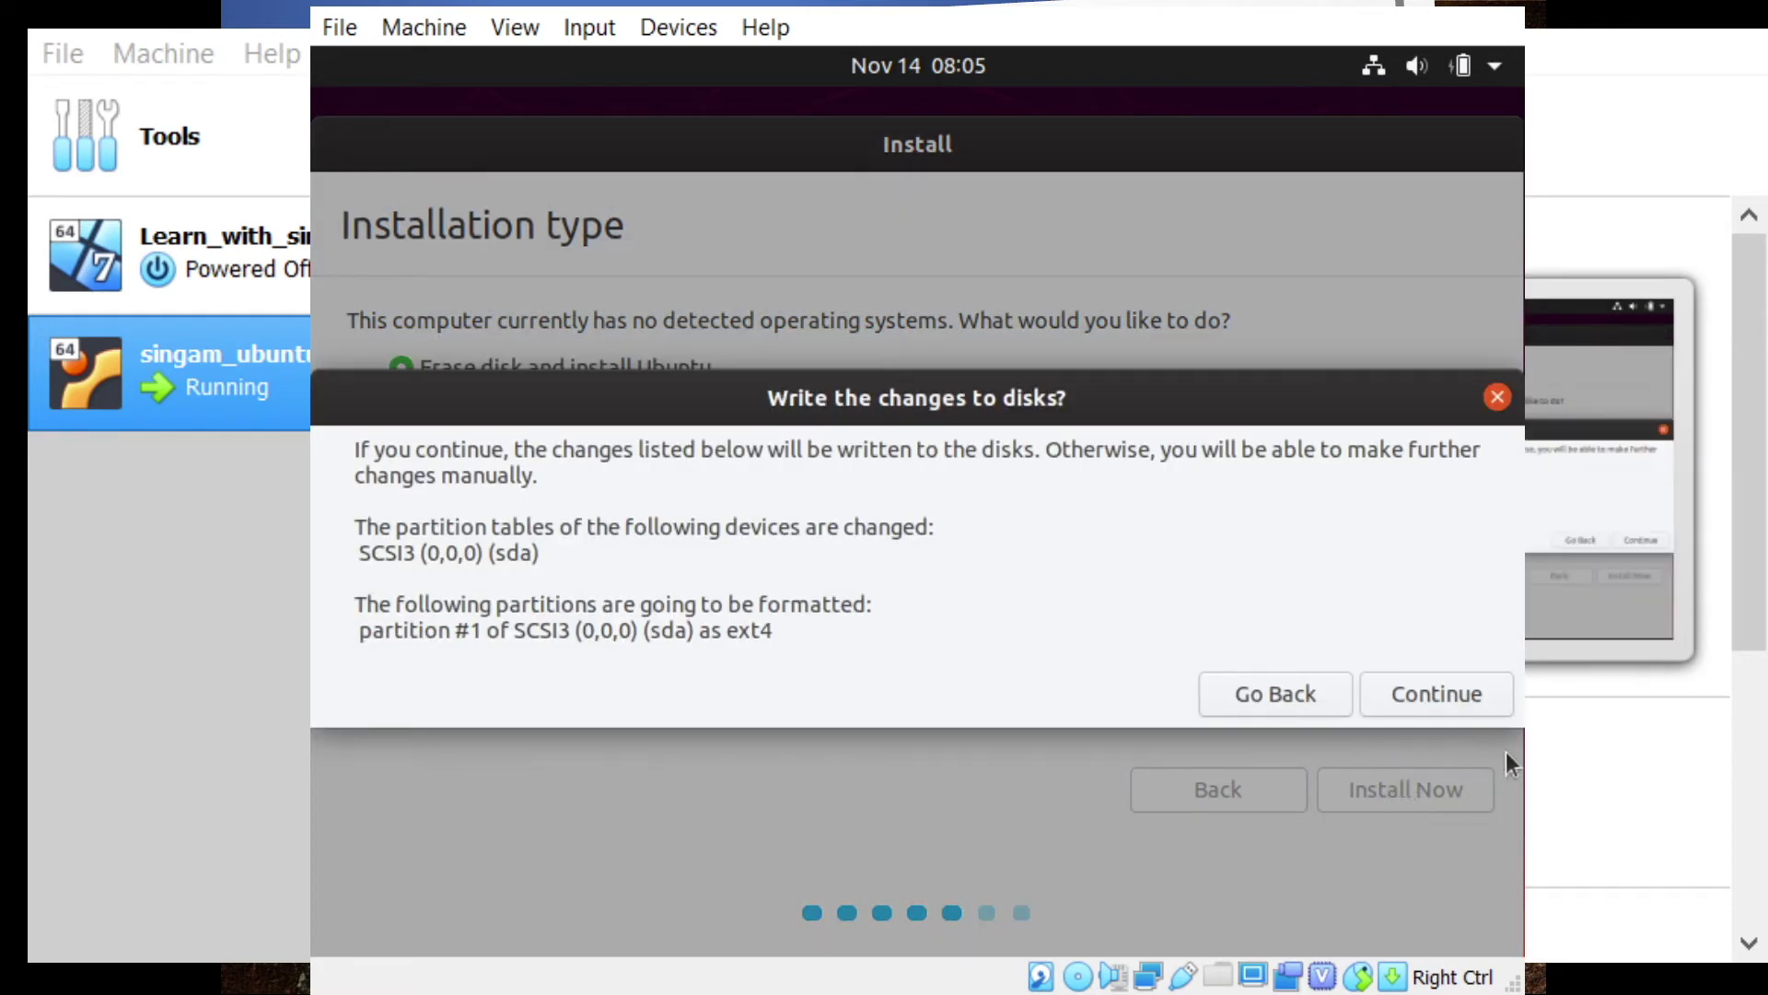
left_click(1468, 696)
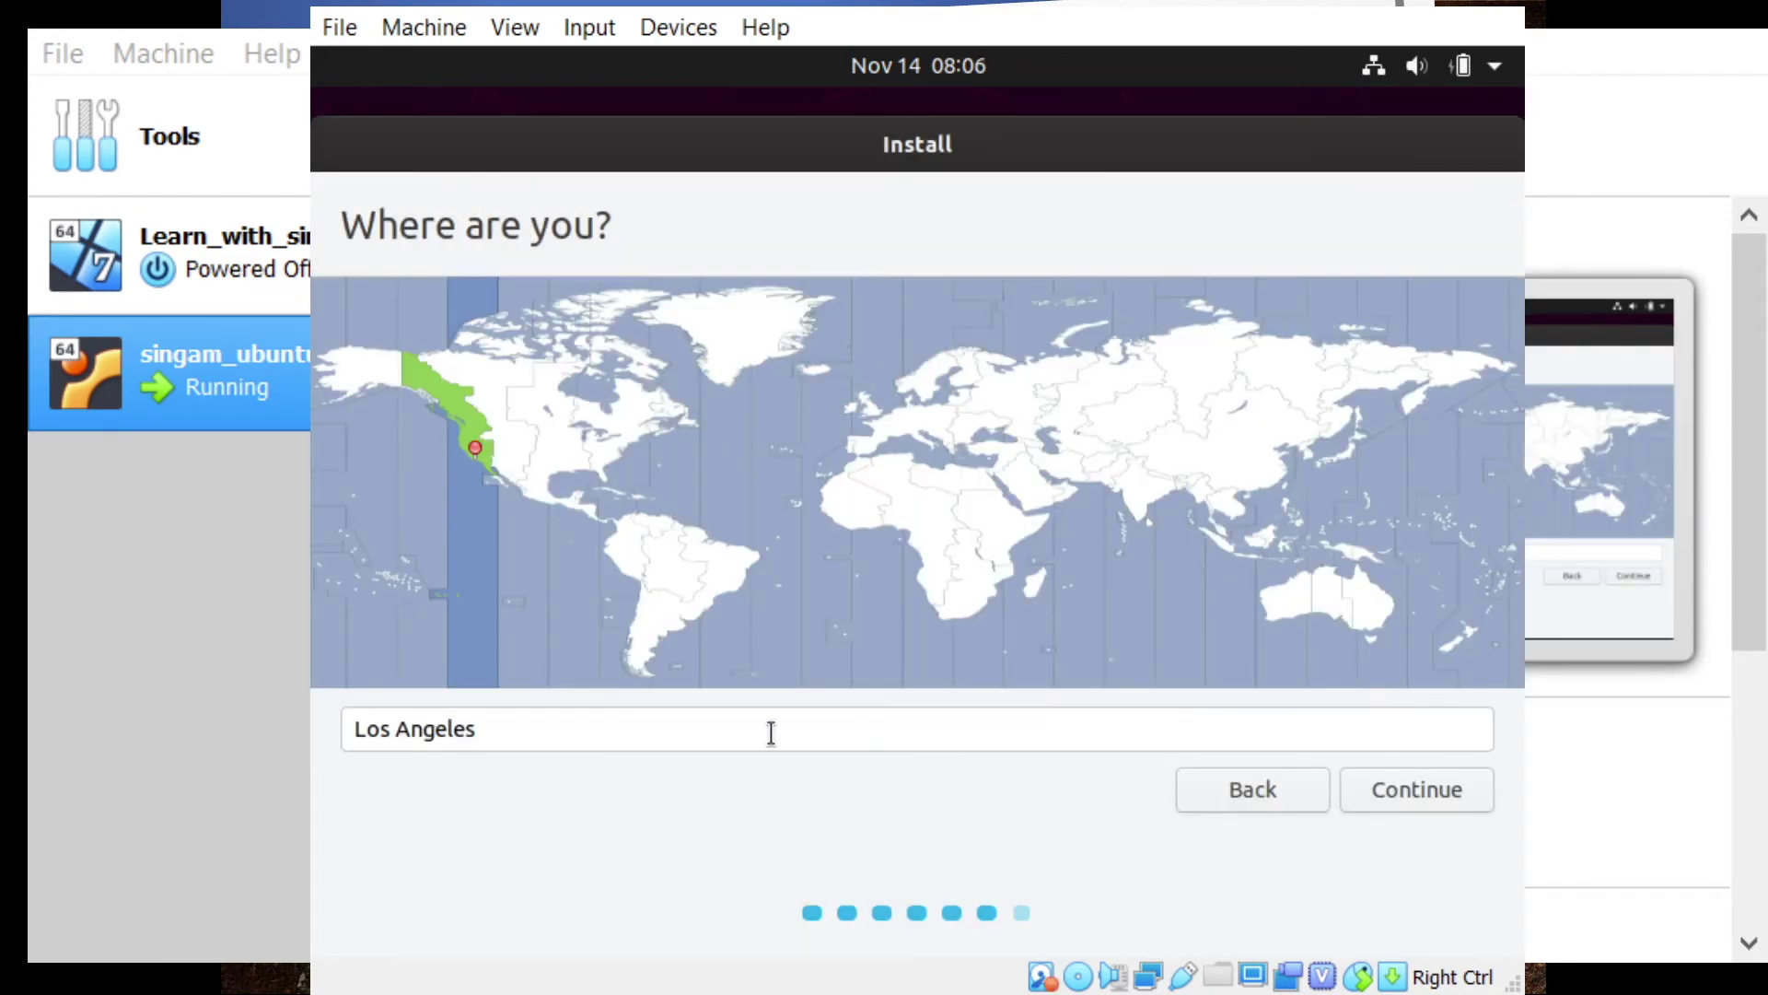
Step: Accept Los Angeles as the location, and fill in the user's name and the computer name singamA
left_click(1403, 793)
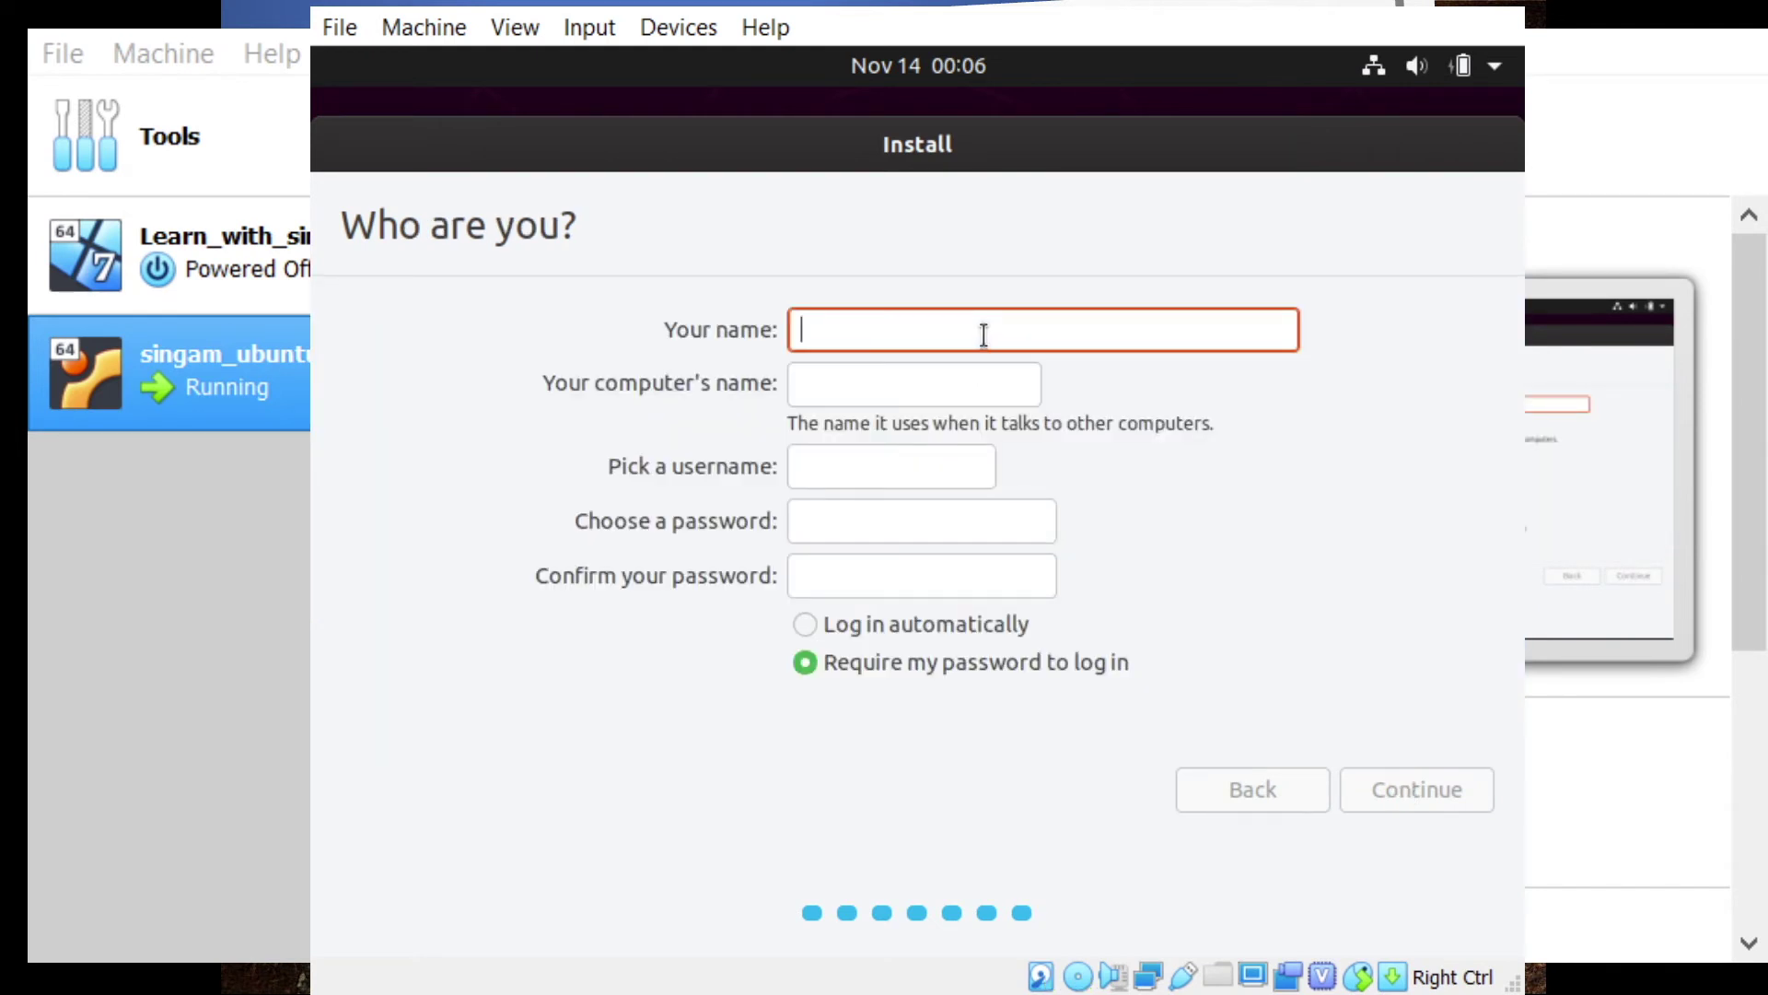
type("Singam")
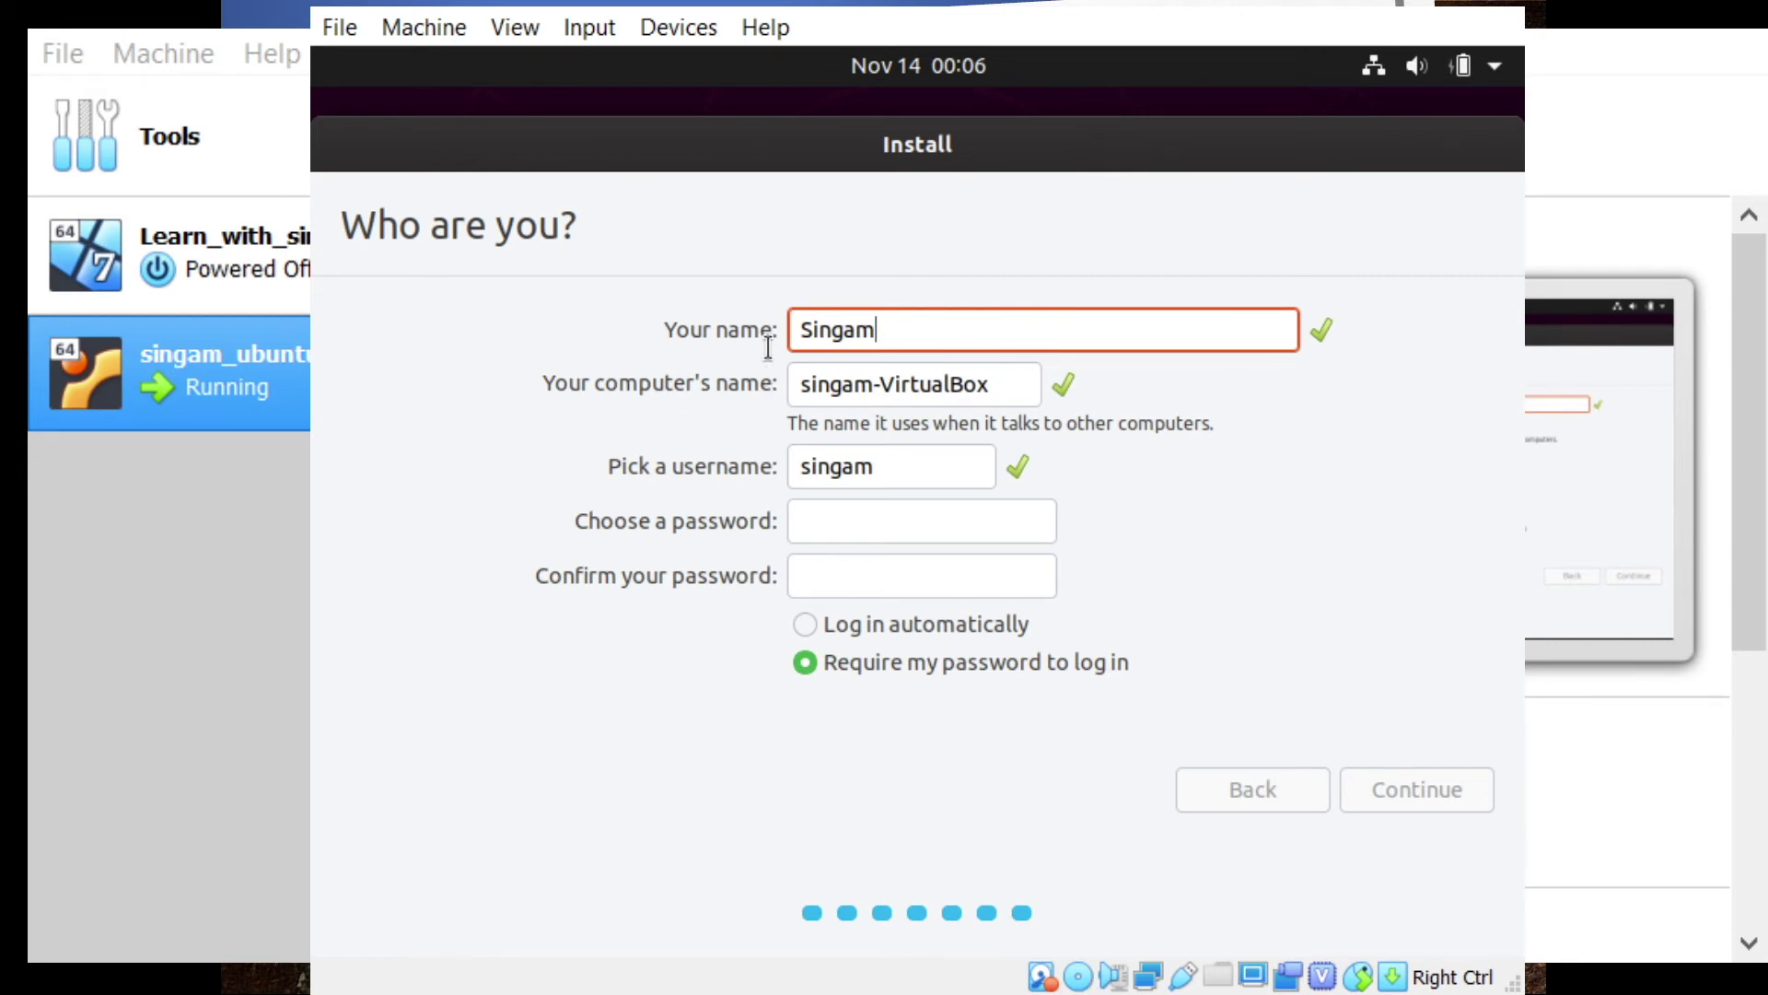
left_click_drag(1006, 385, 577, 356)
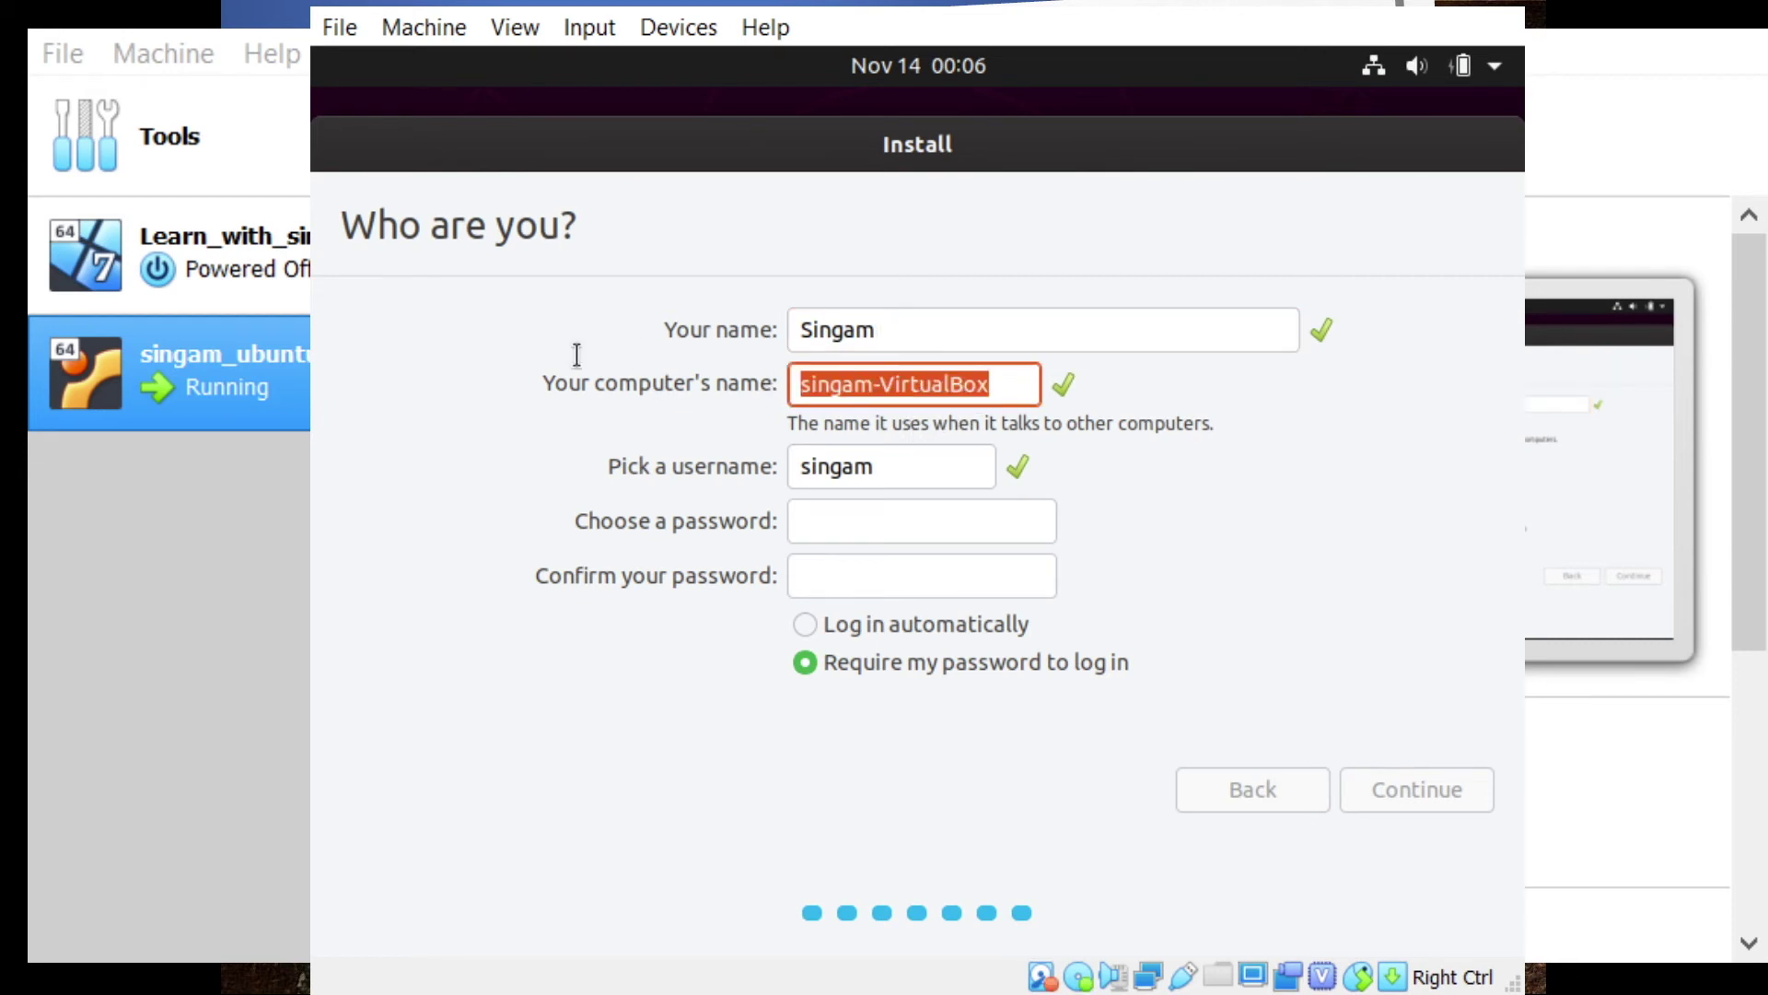
type("singa")
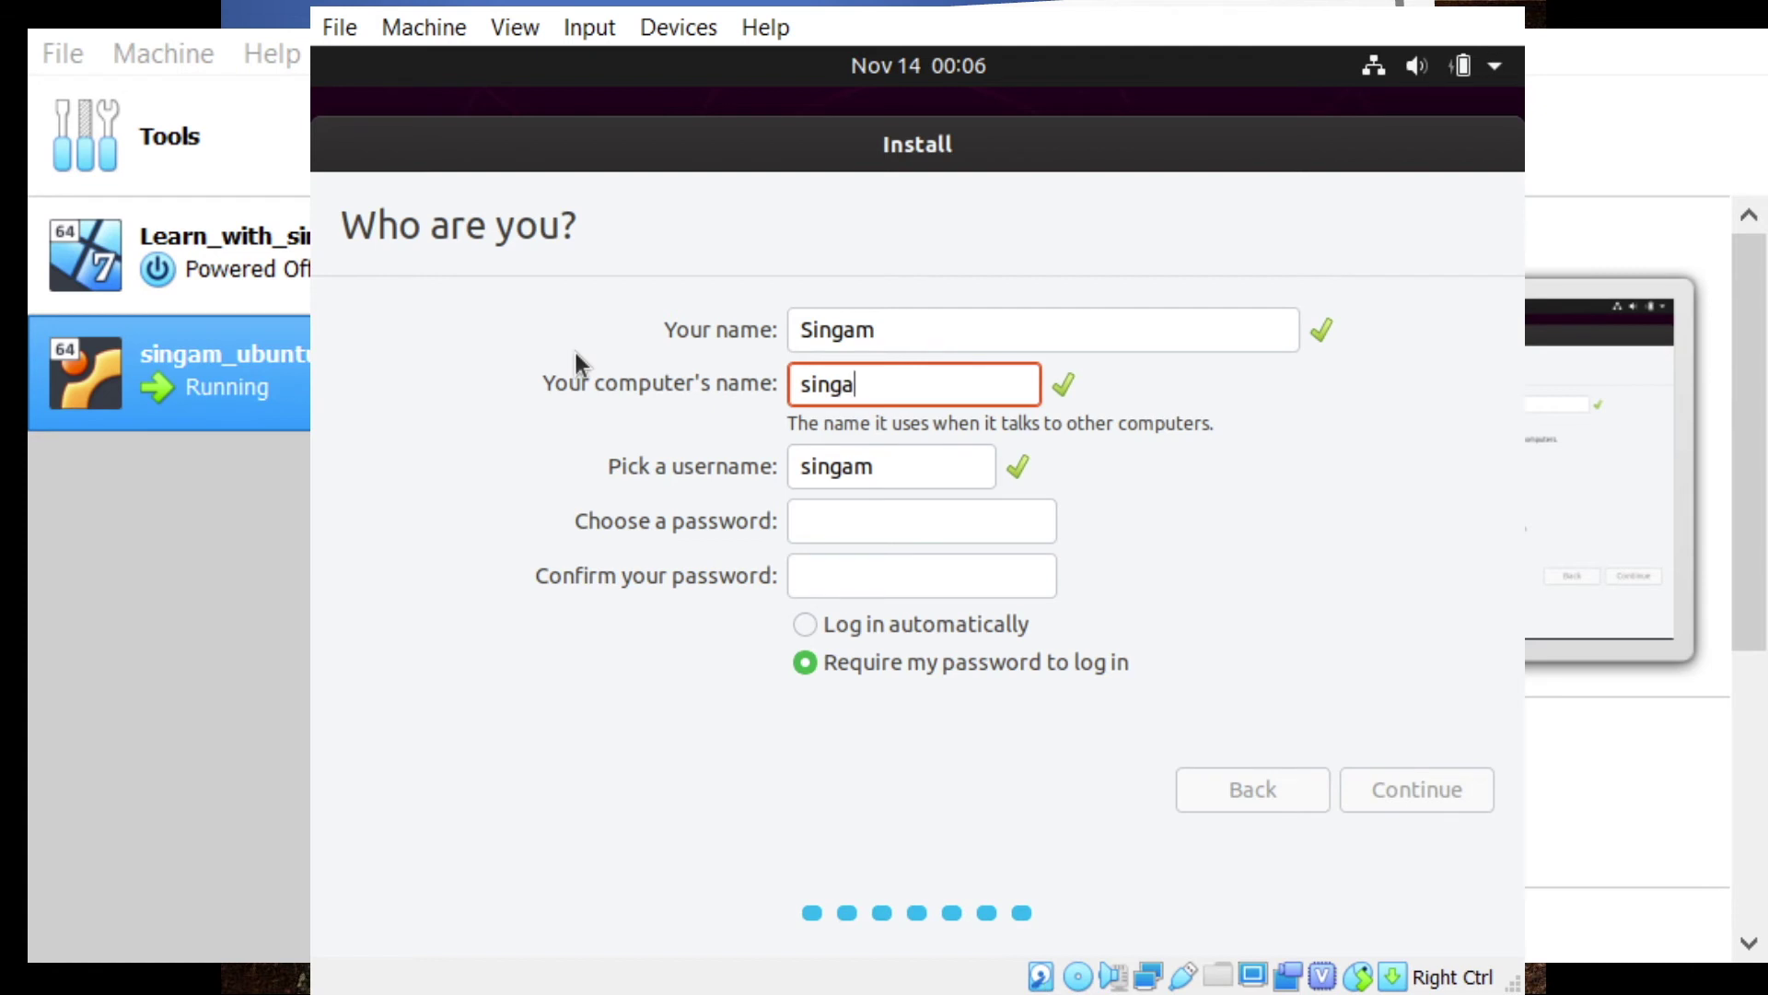
type("mA")
left_click(912, 465)
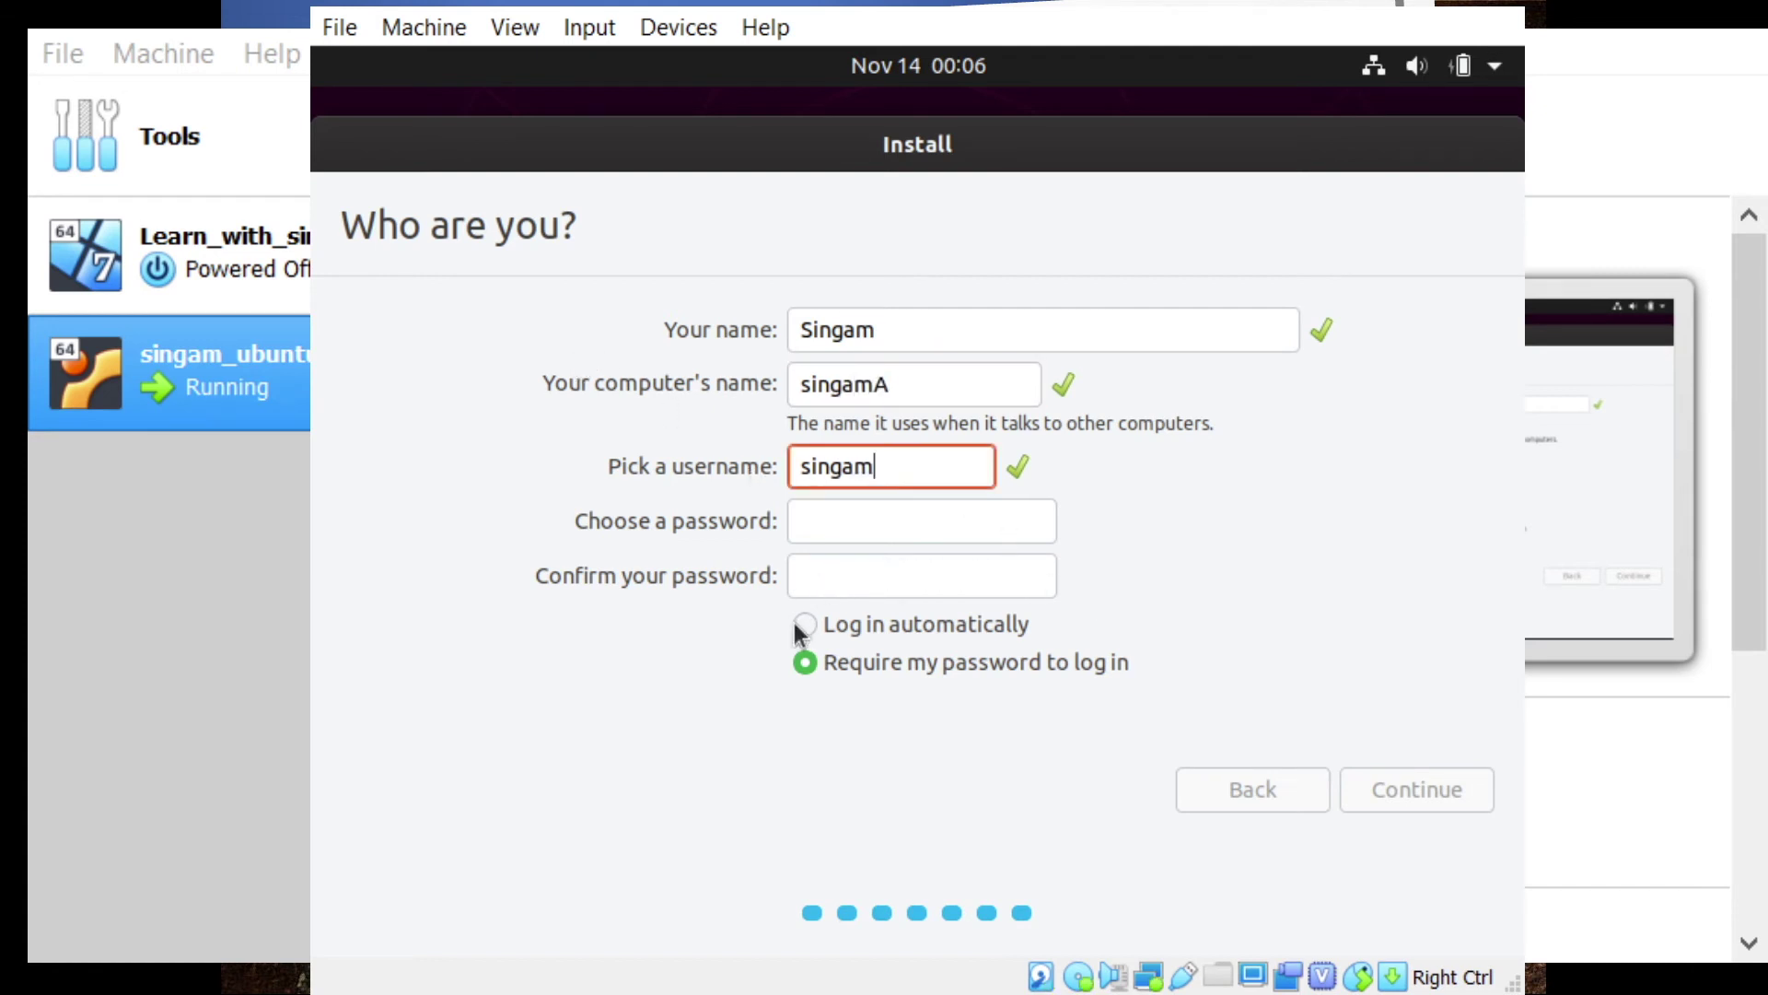
left_click_drag(910, 460, 673, 465)
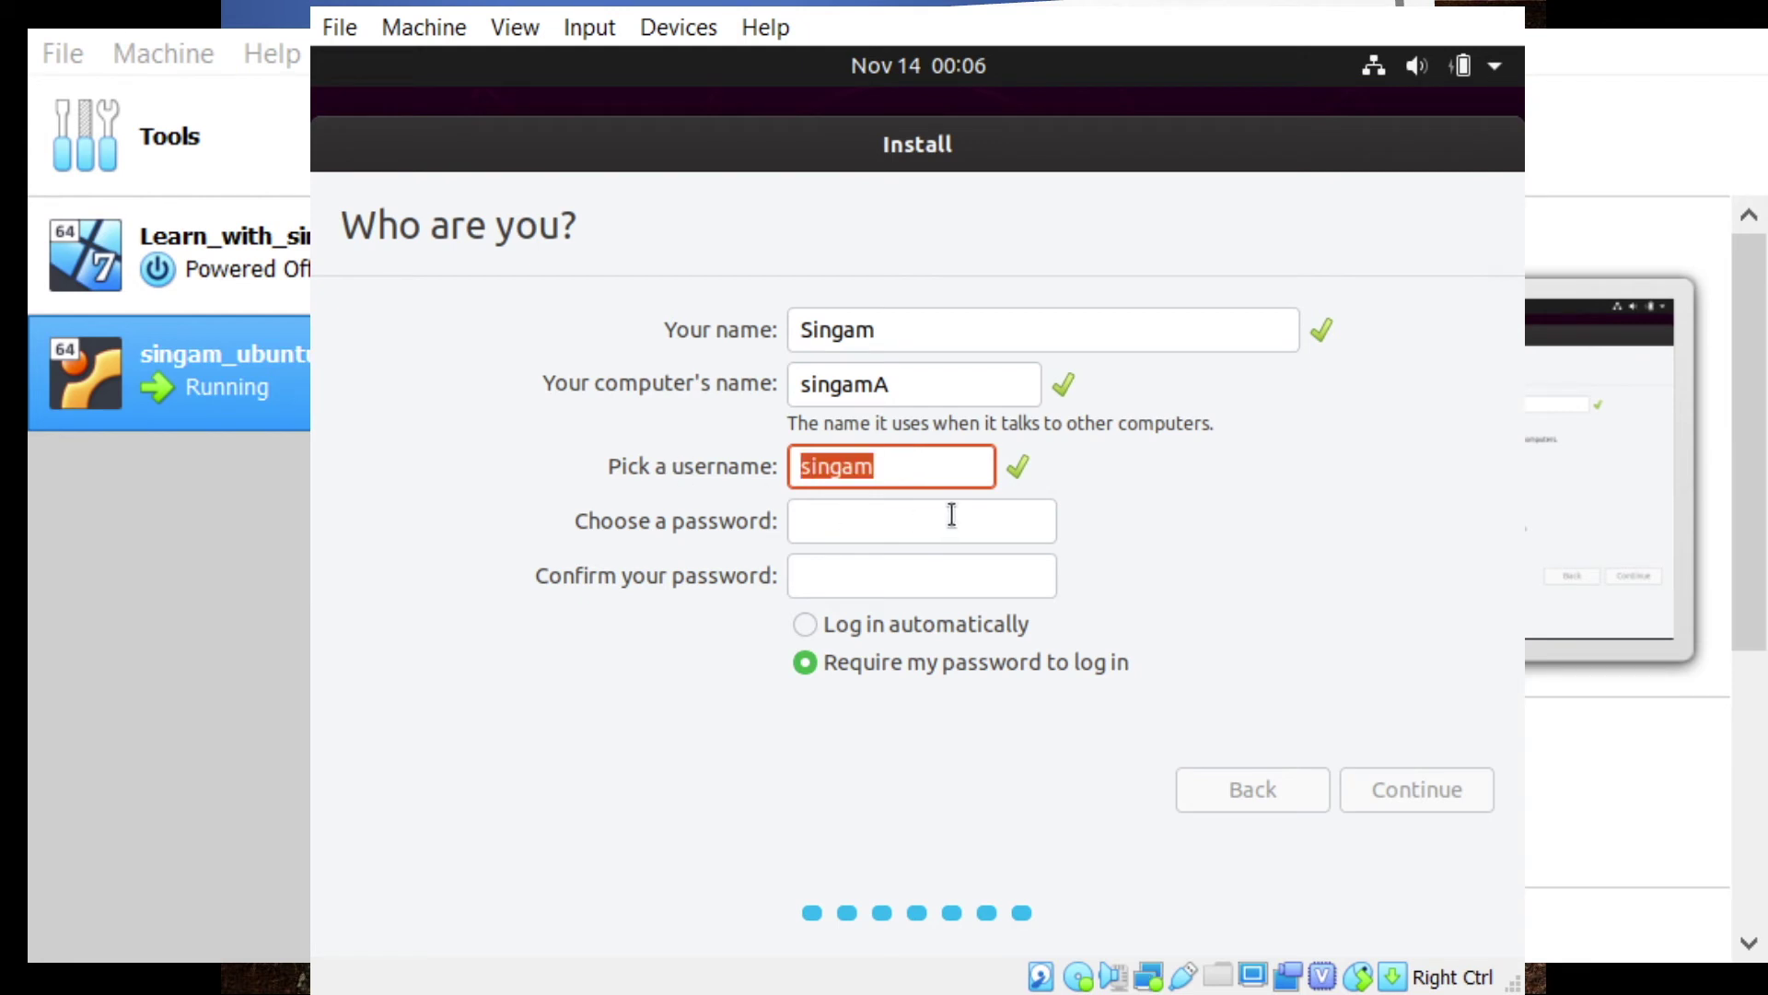
Step: Enter and confirm the account password, keep the password required at login, and continue the installation
left_click(897, 529)
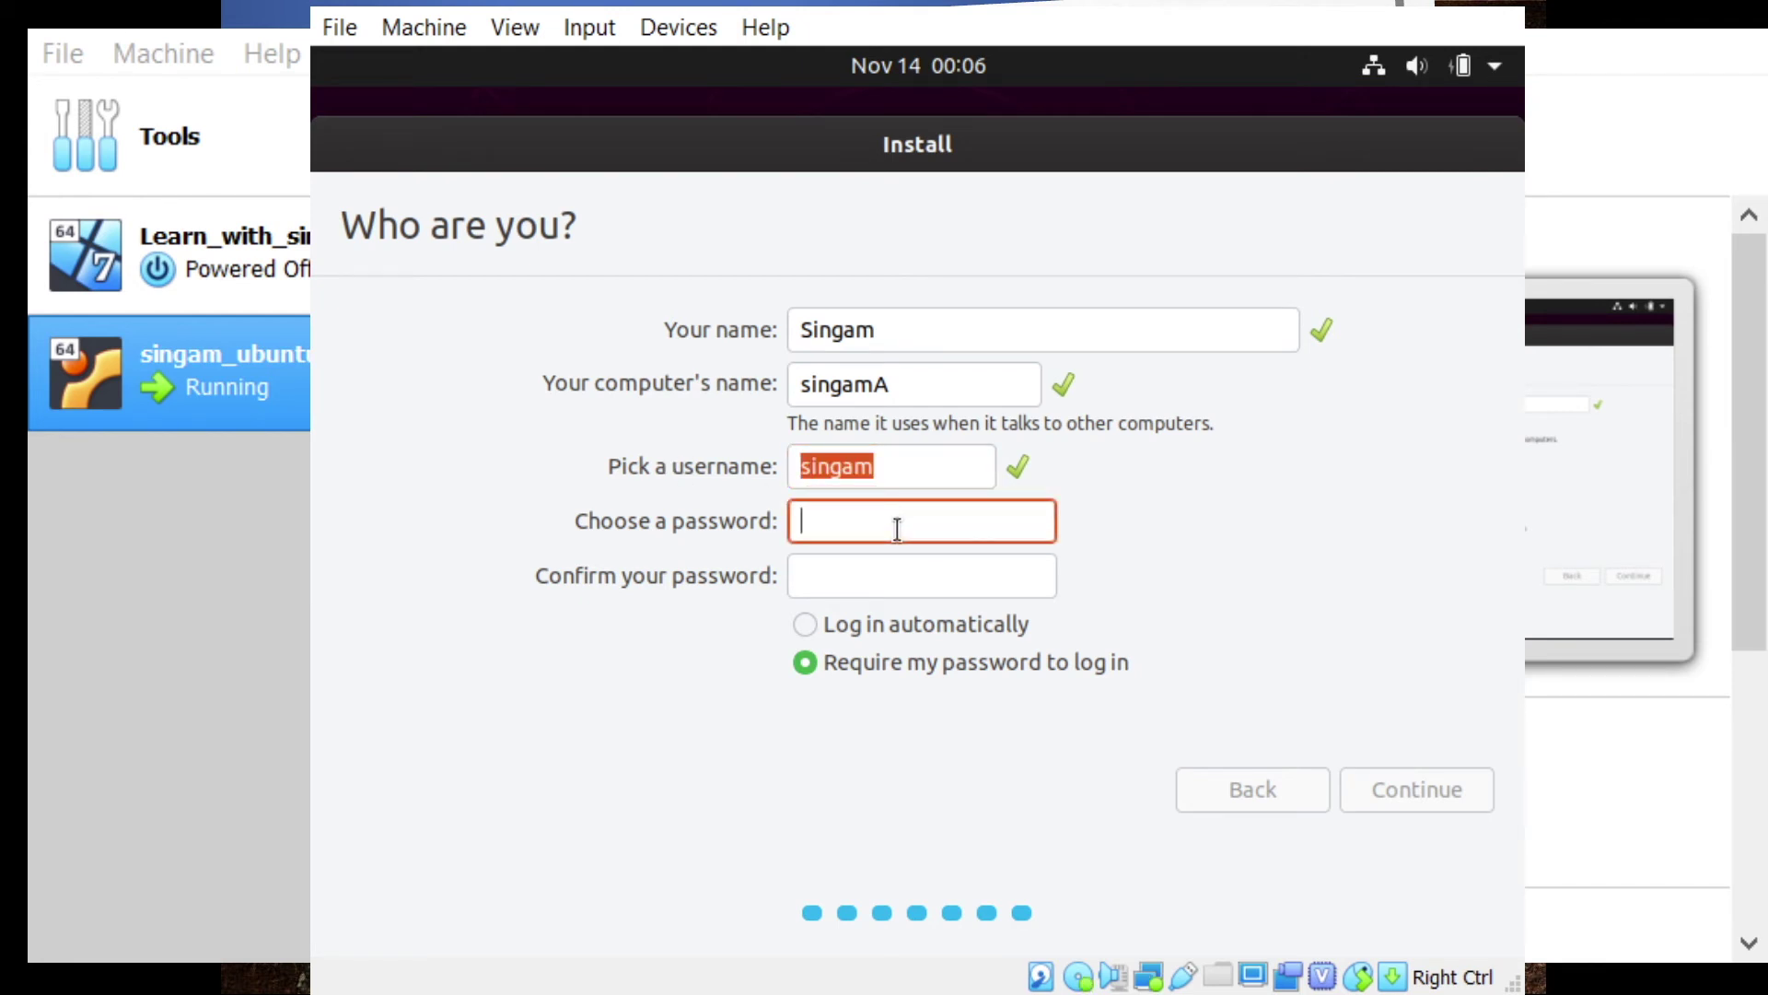
type("*****")
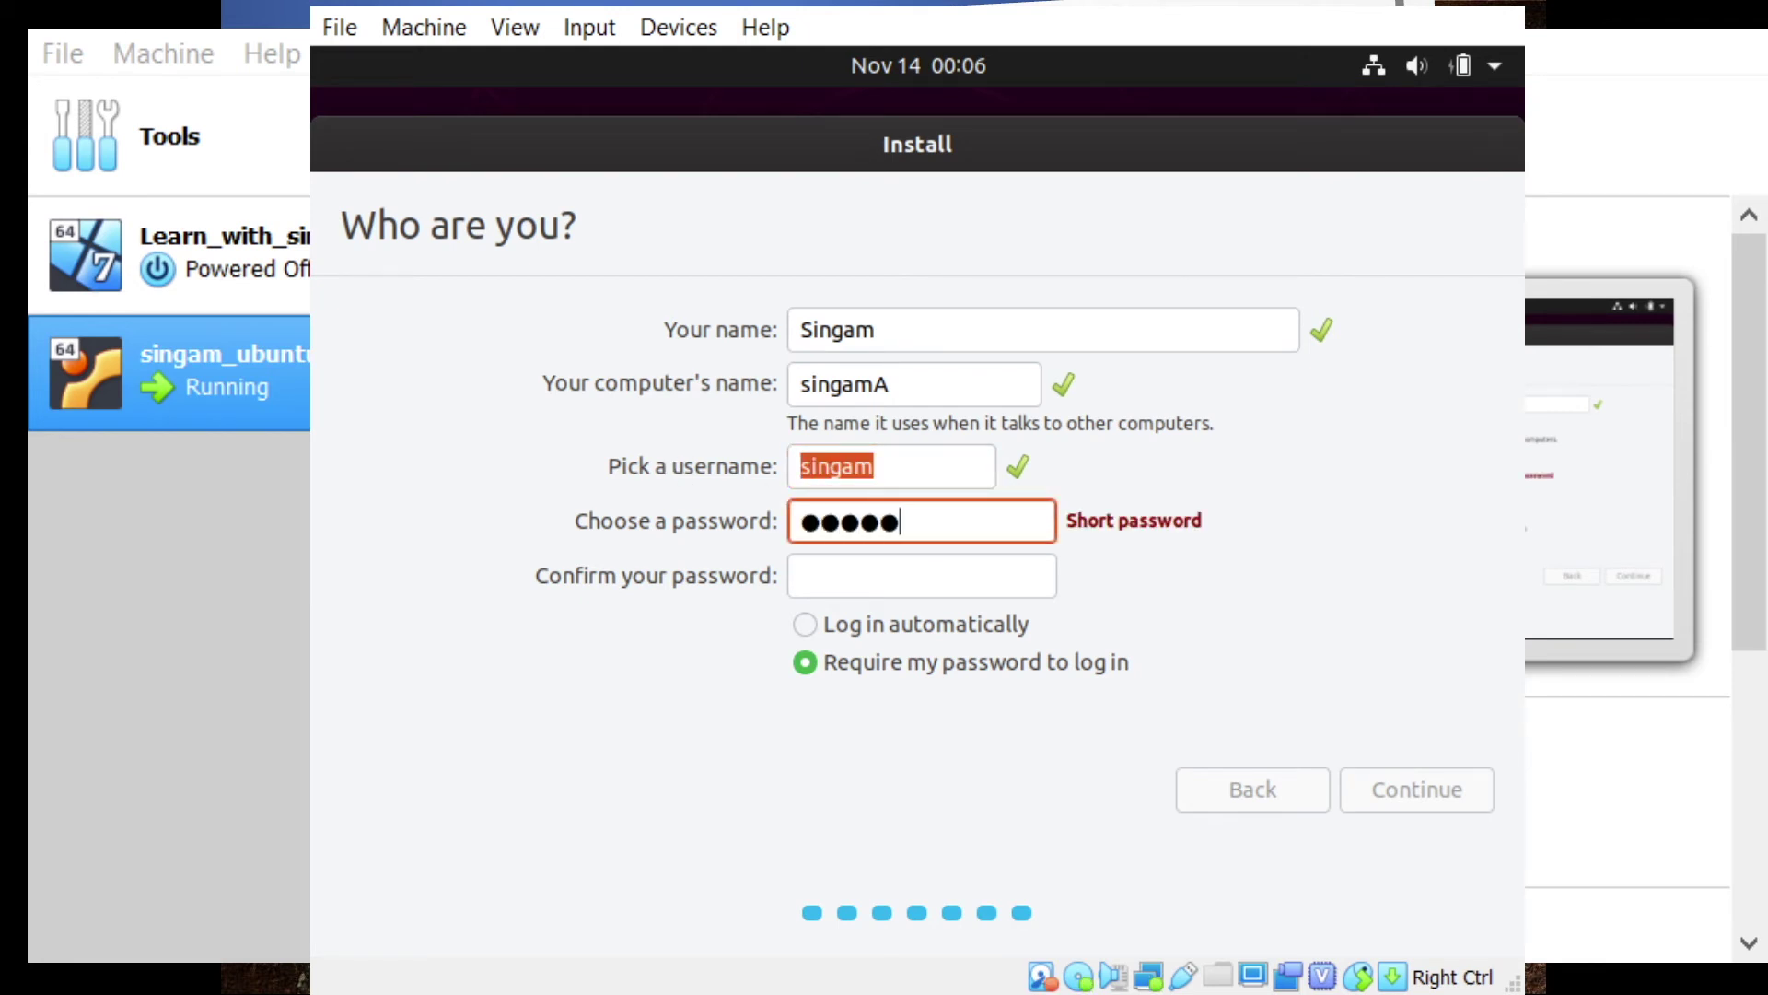
type("******")
key("Tab")
type("**********")
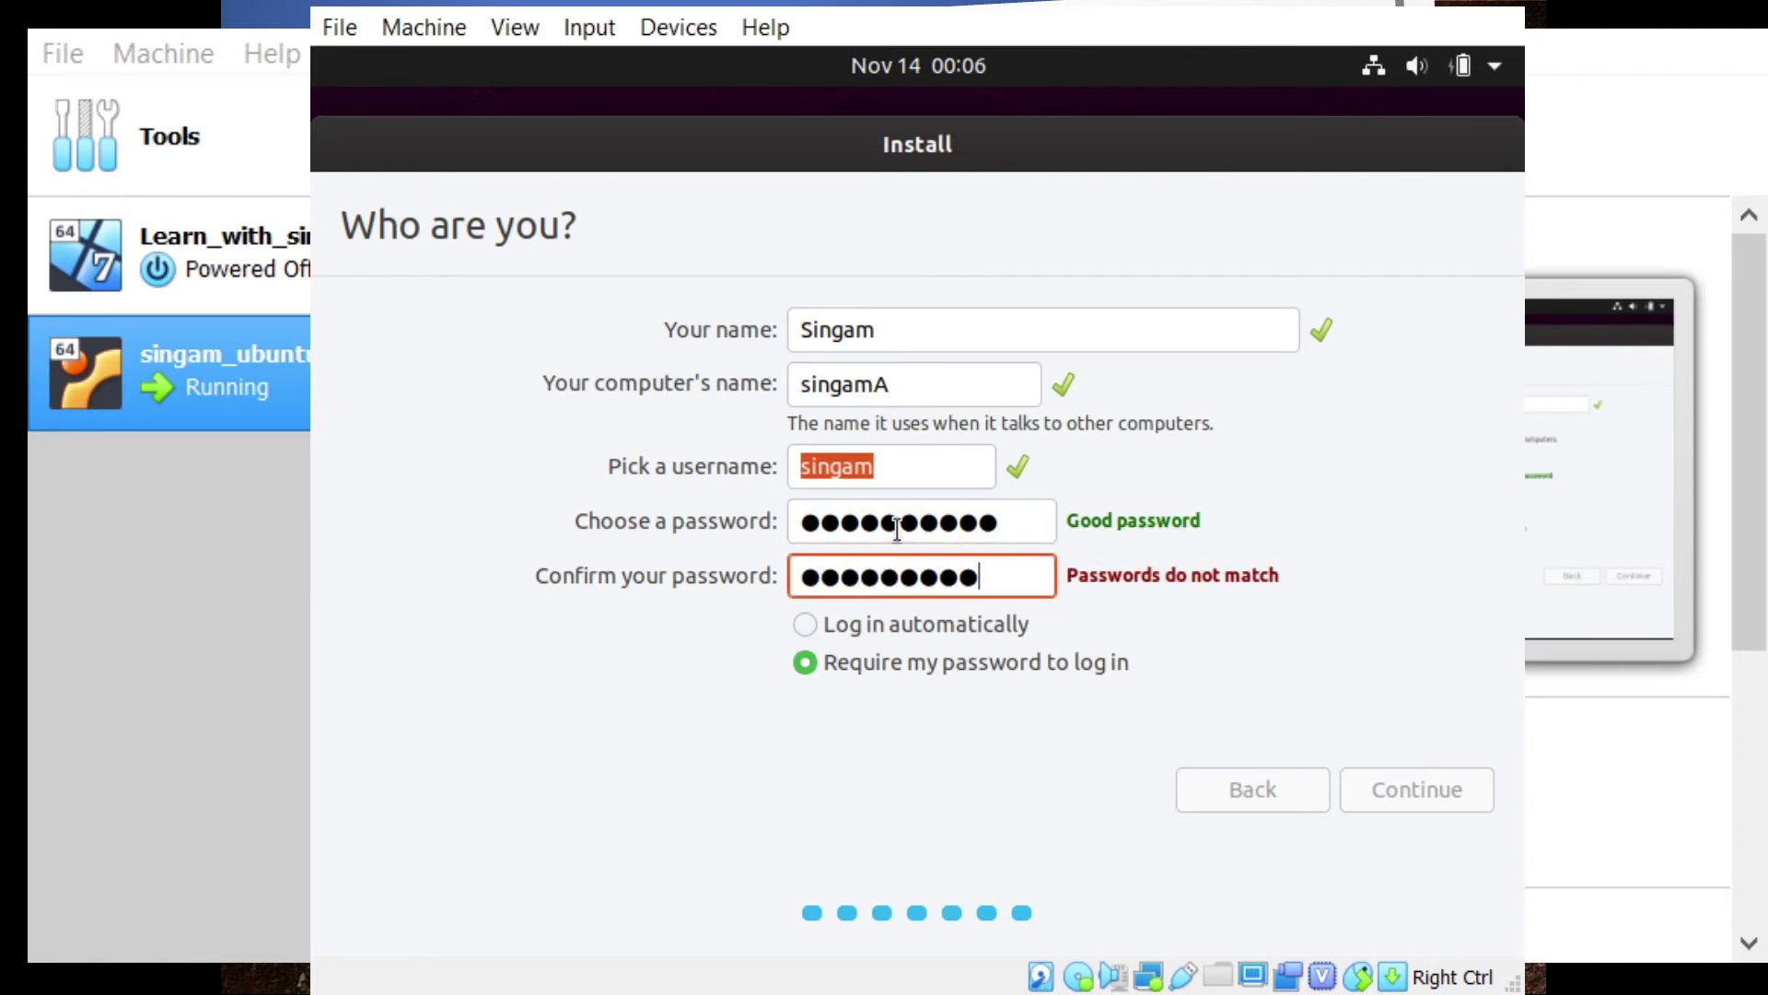
type("*")
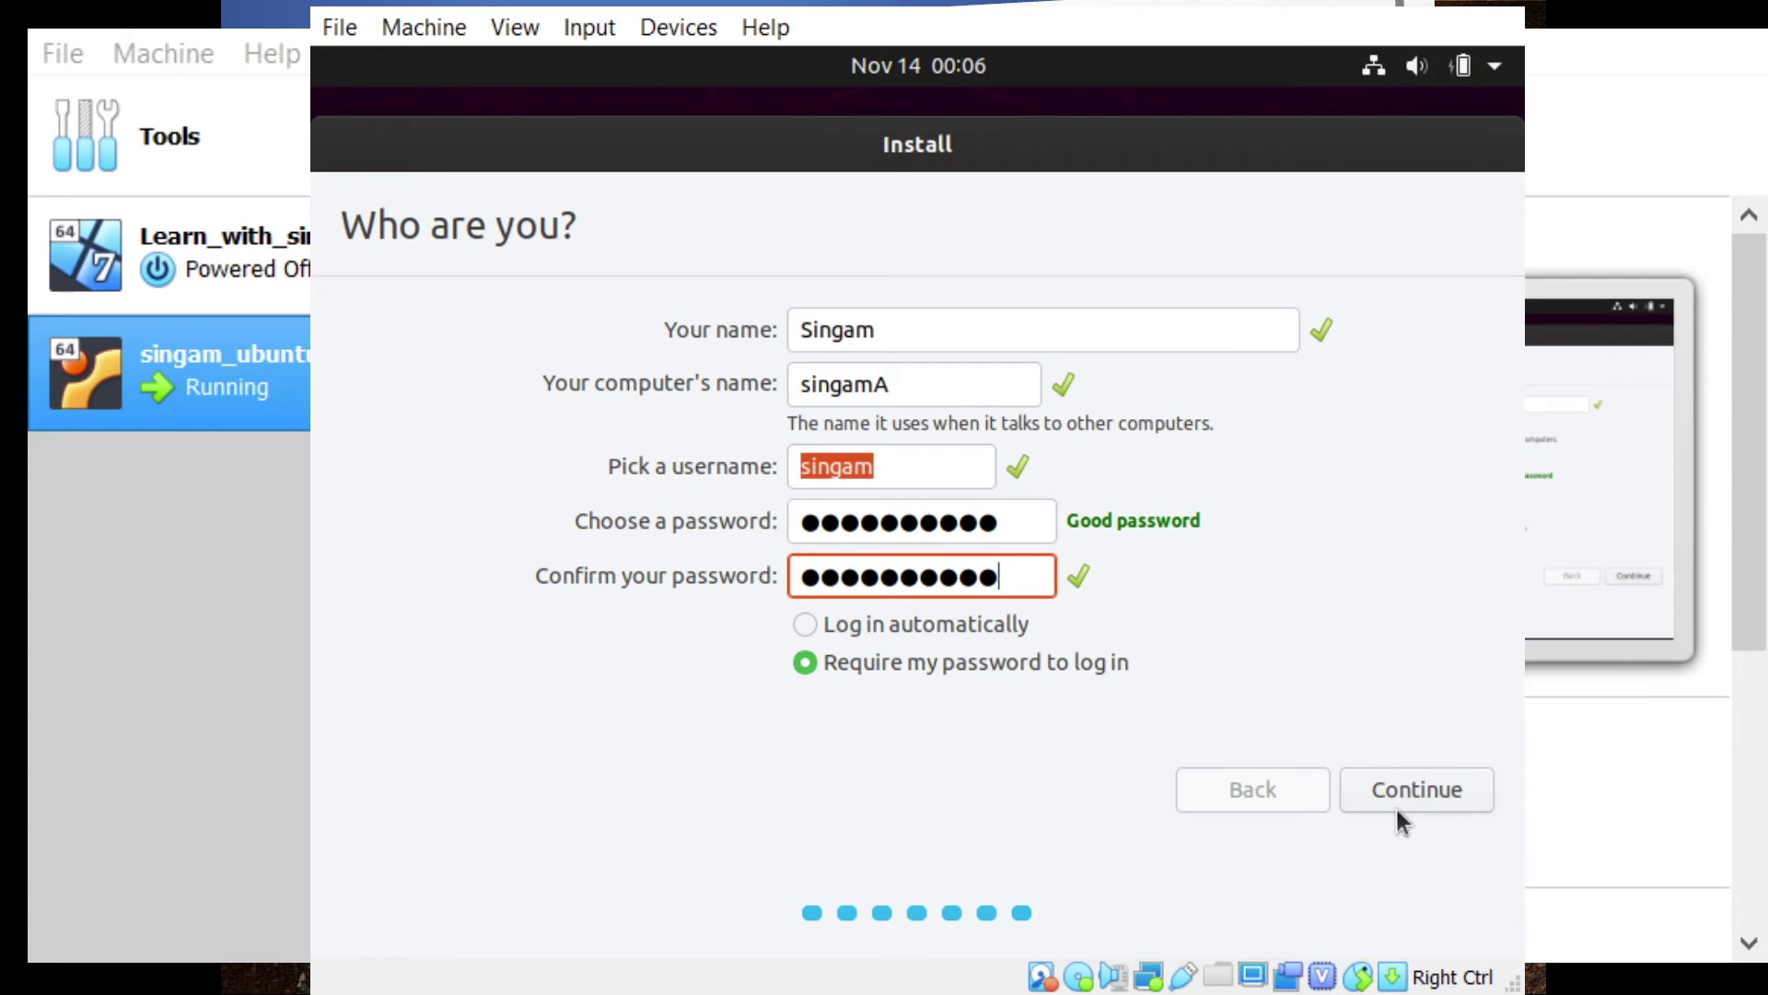
left_click(1431, 789)
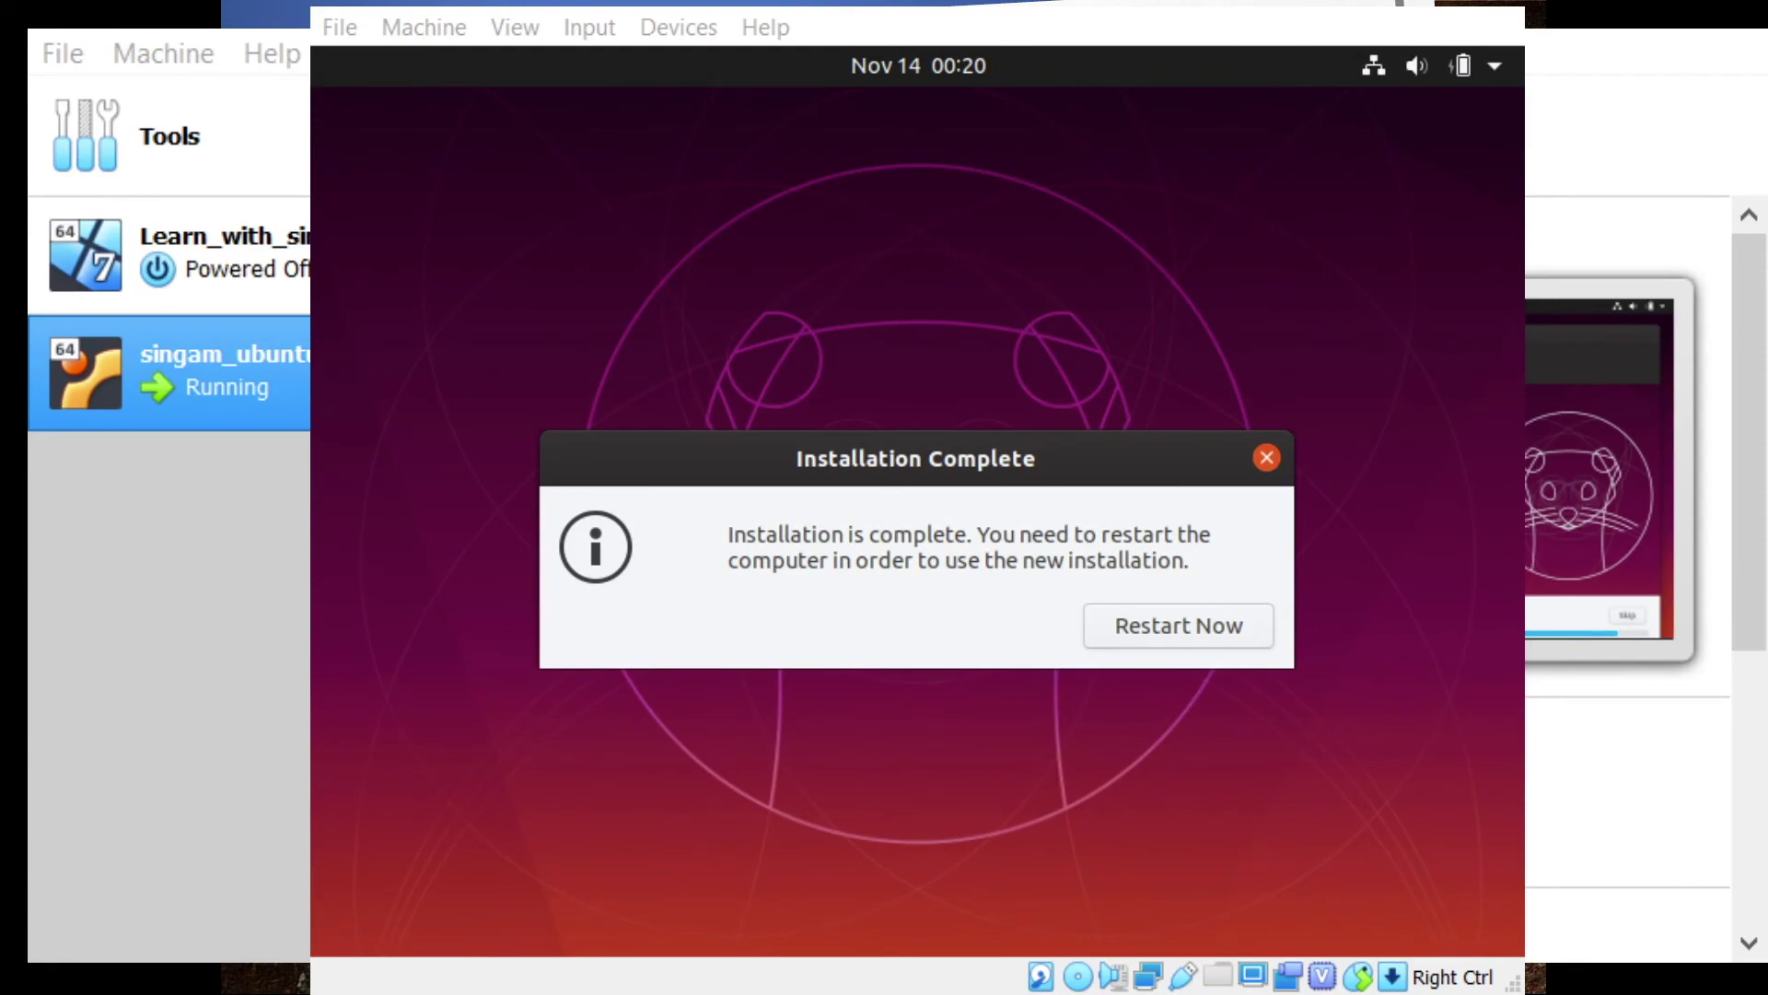
Step: Restart the virtual machine after the installation and boot into the new Ubuntu system's login screen
left_click(1179, 625)
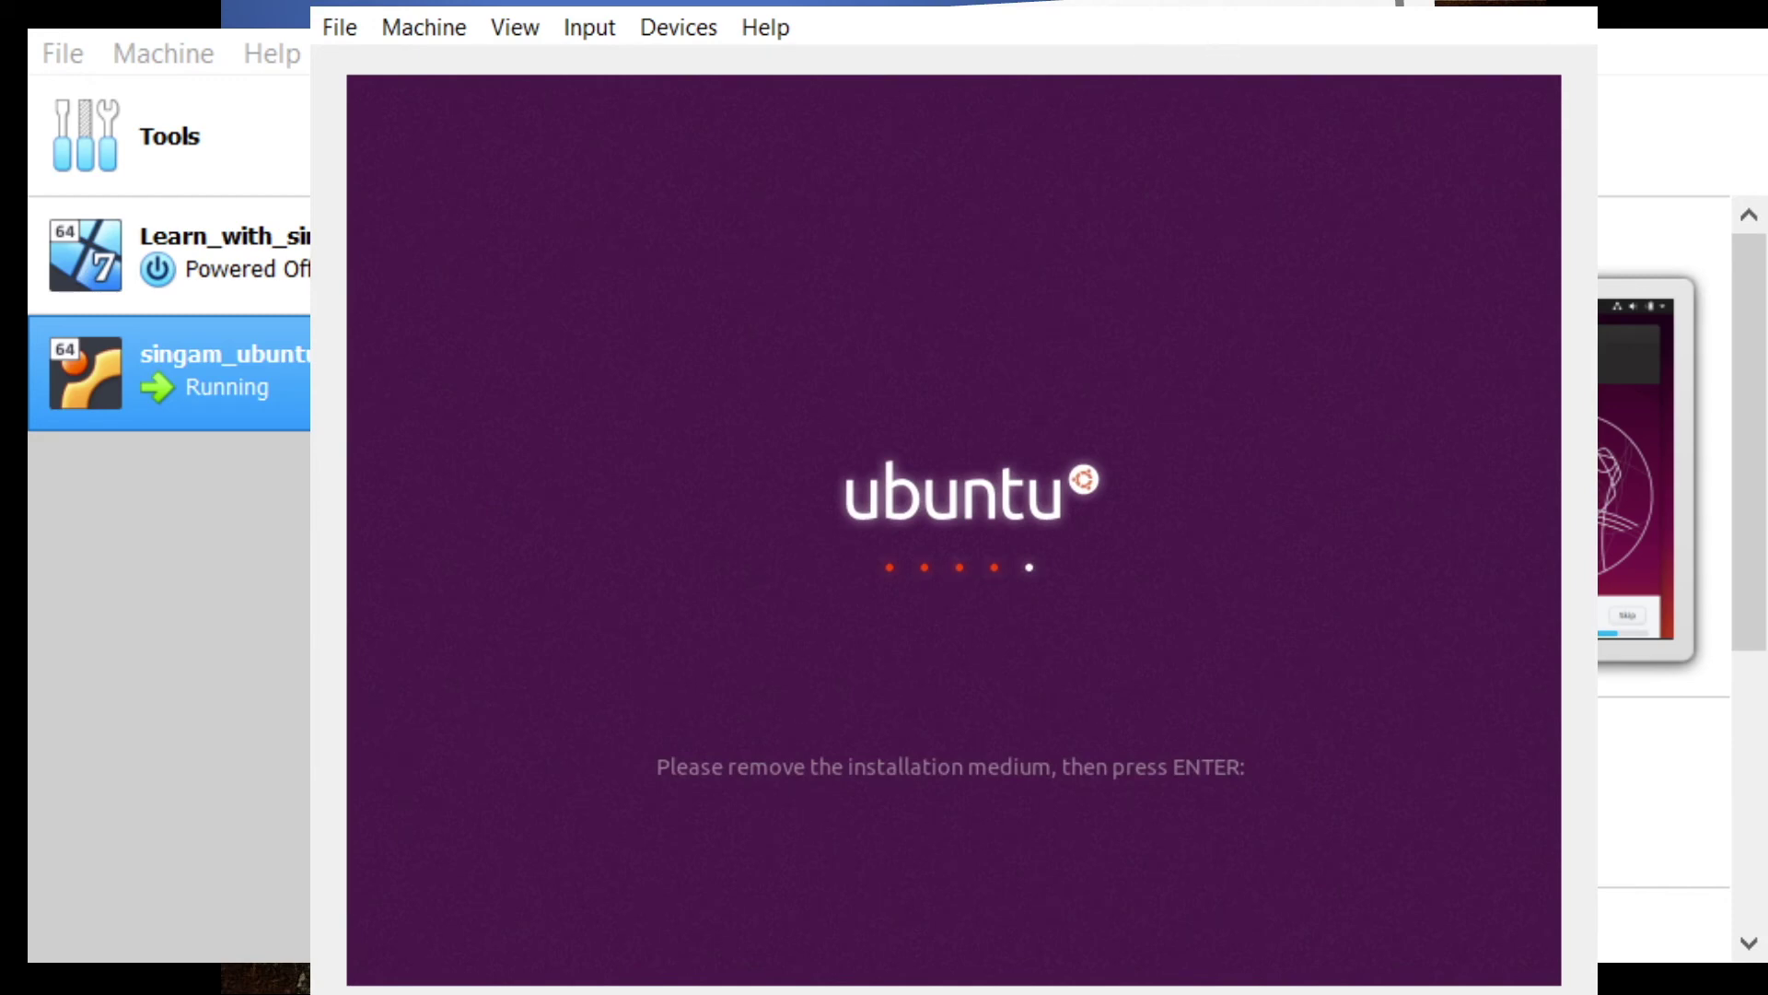
key("Return")
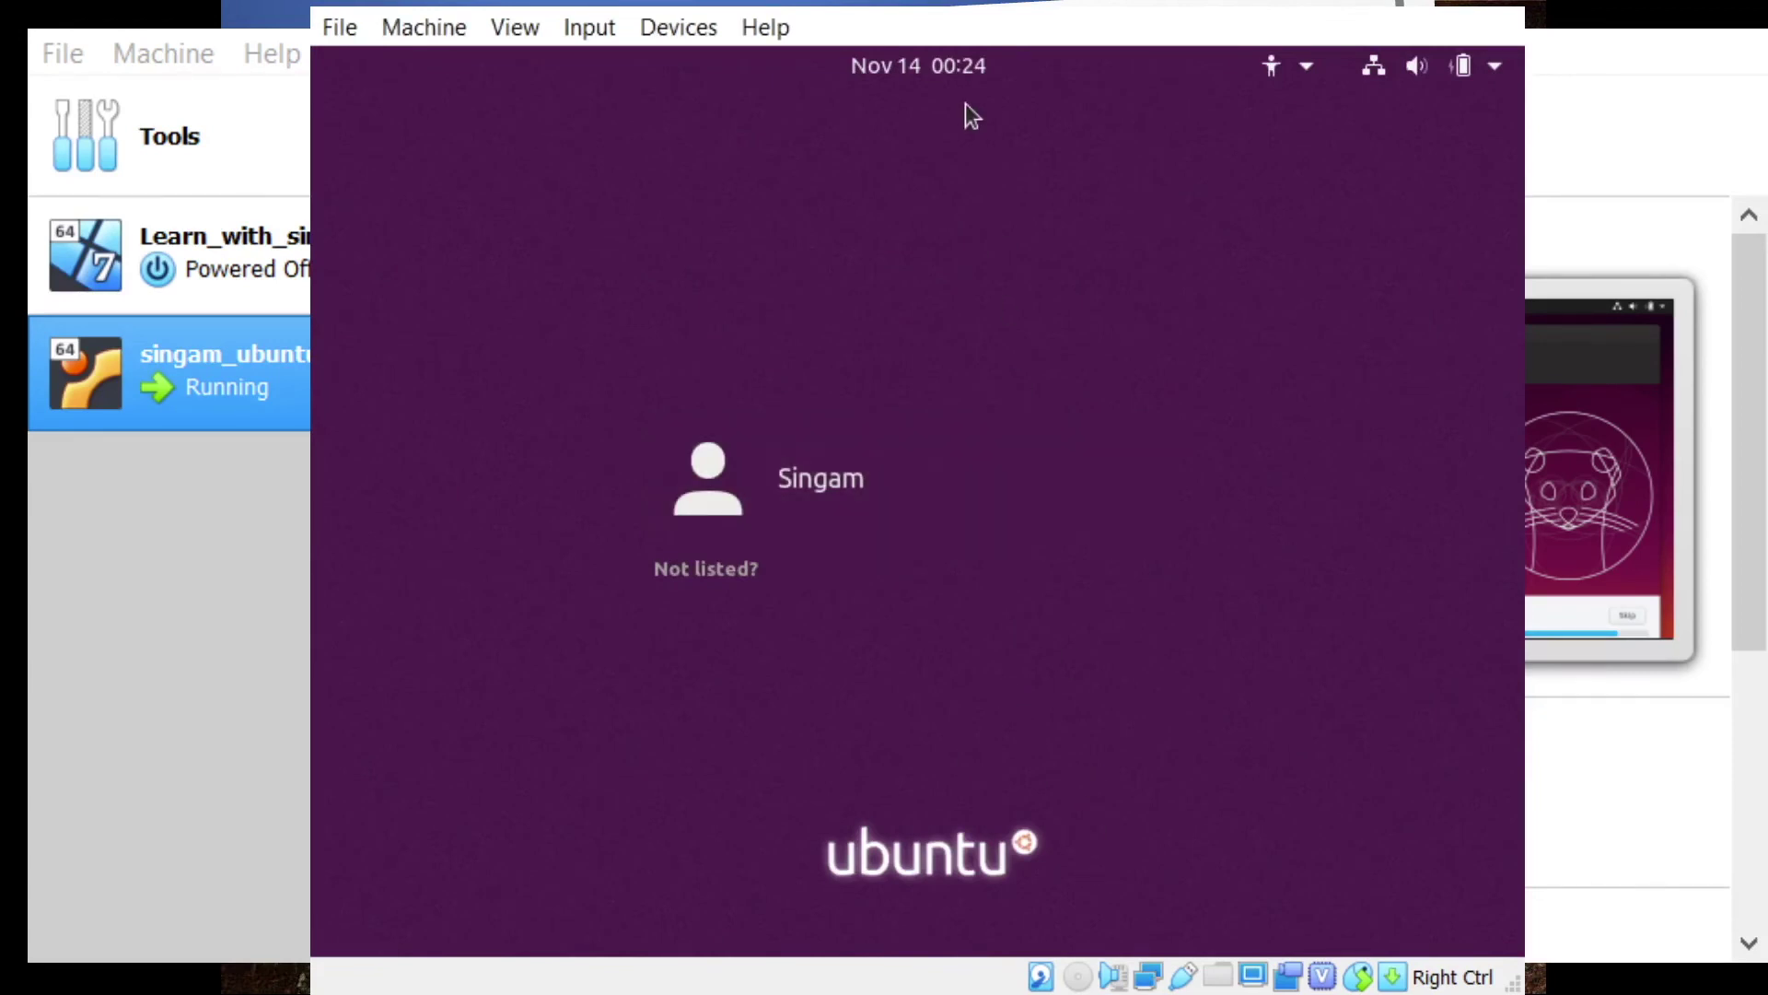
Step: Sign in to the new Ubuntu system with the listed user account by entering its account password
left_click(879, 518)
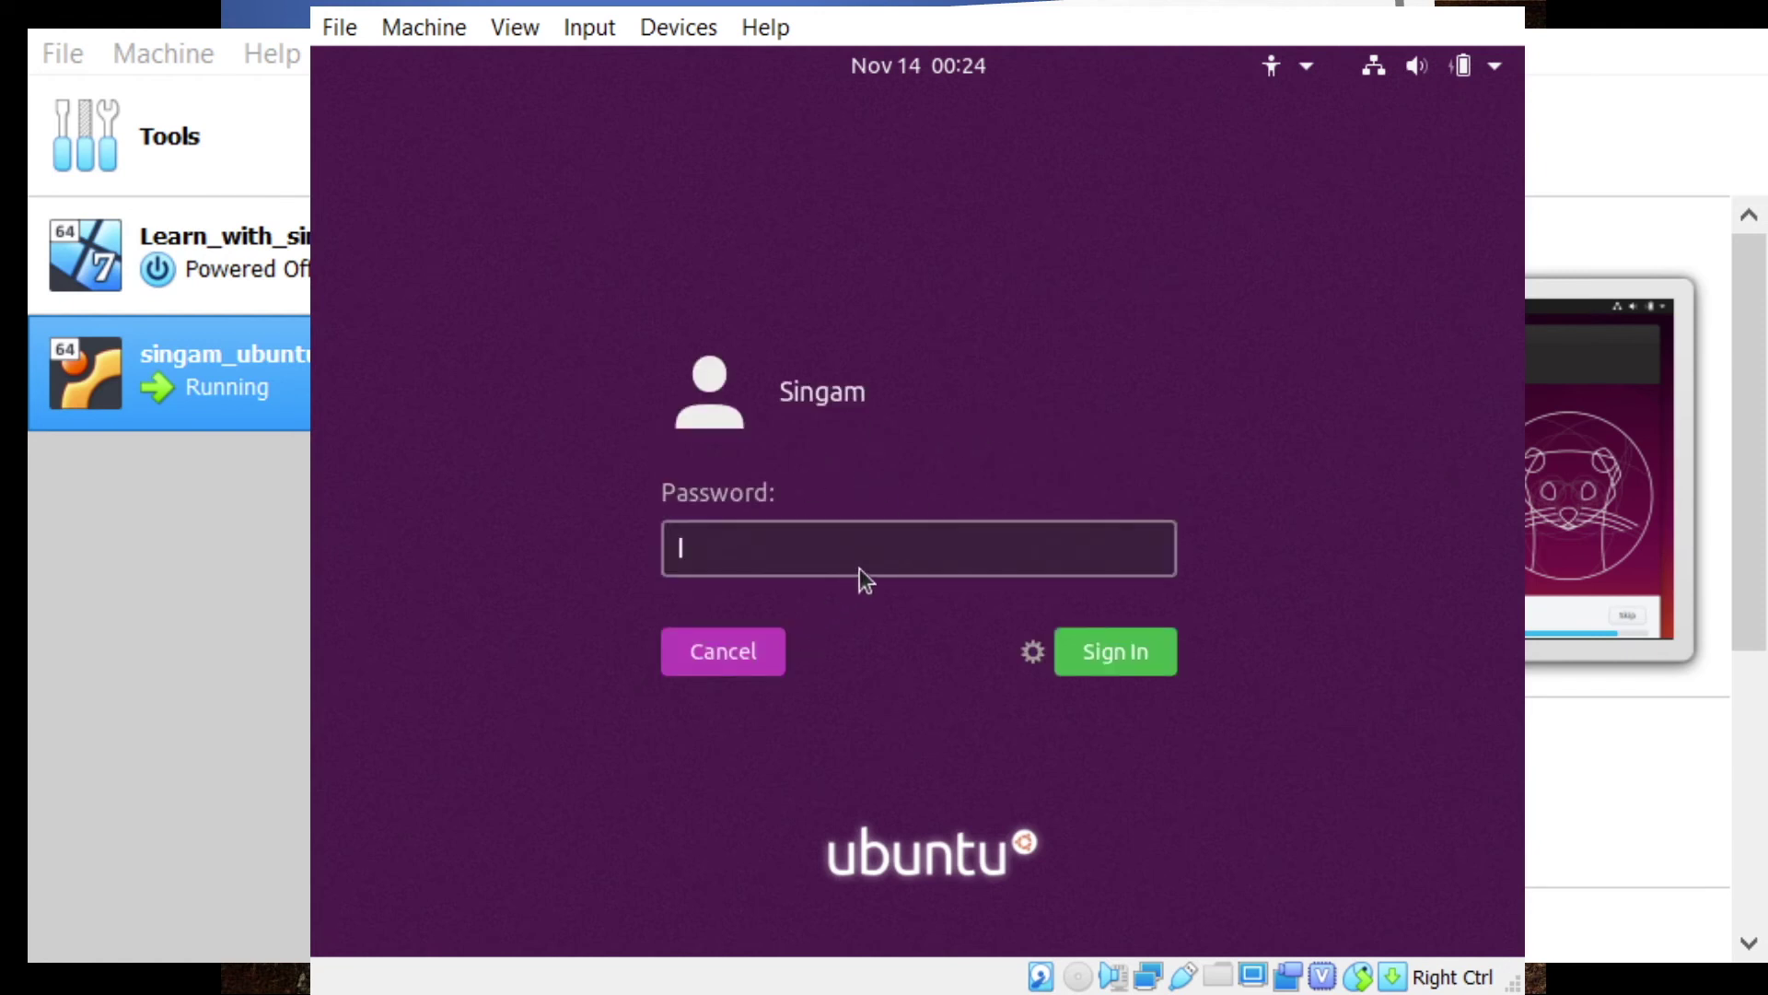
type("•••••••")
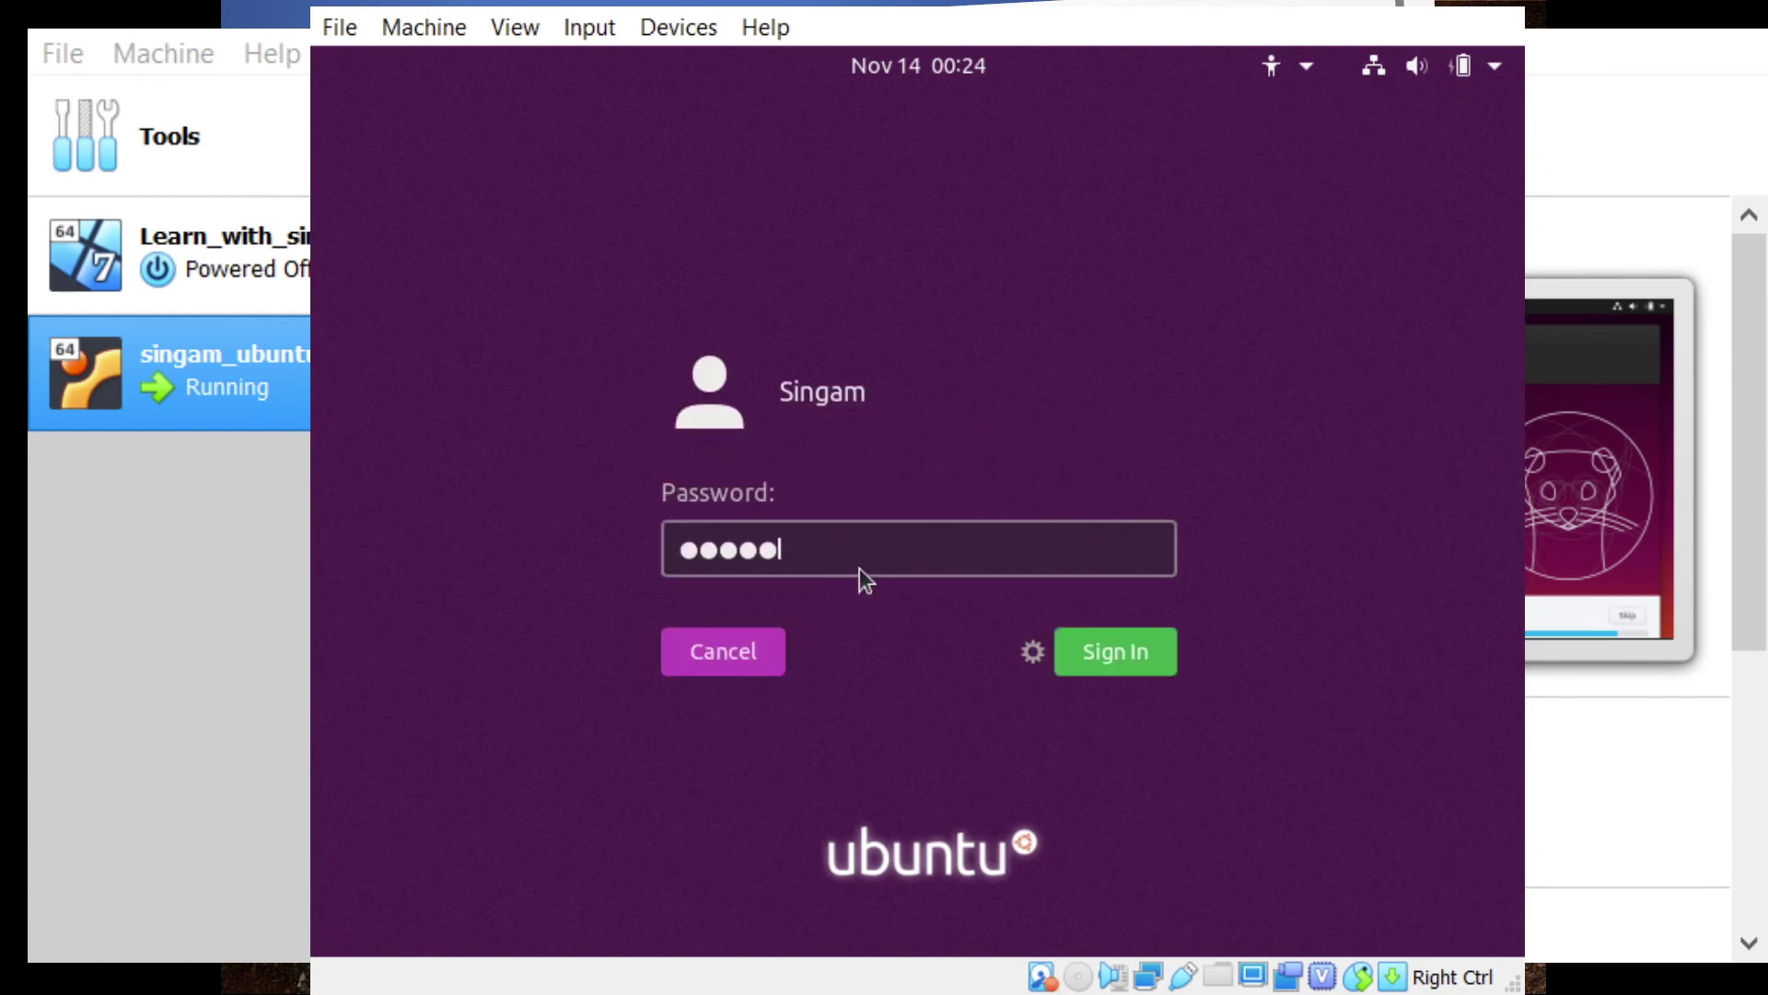
type("••••")
key("Return")
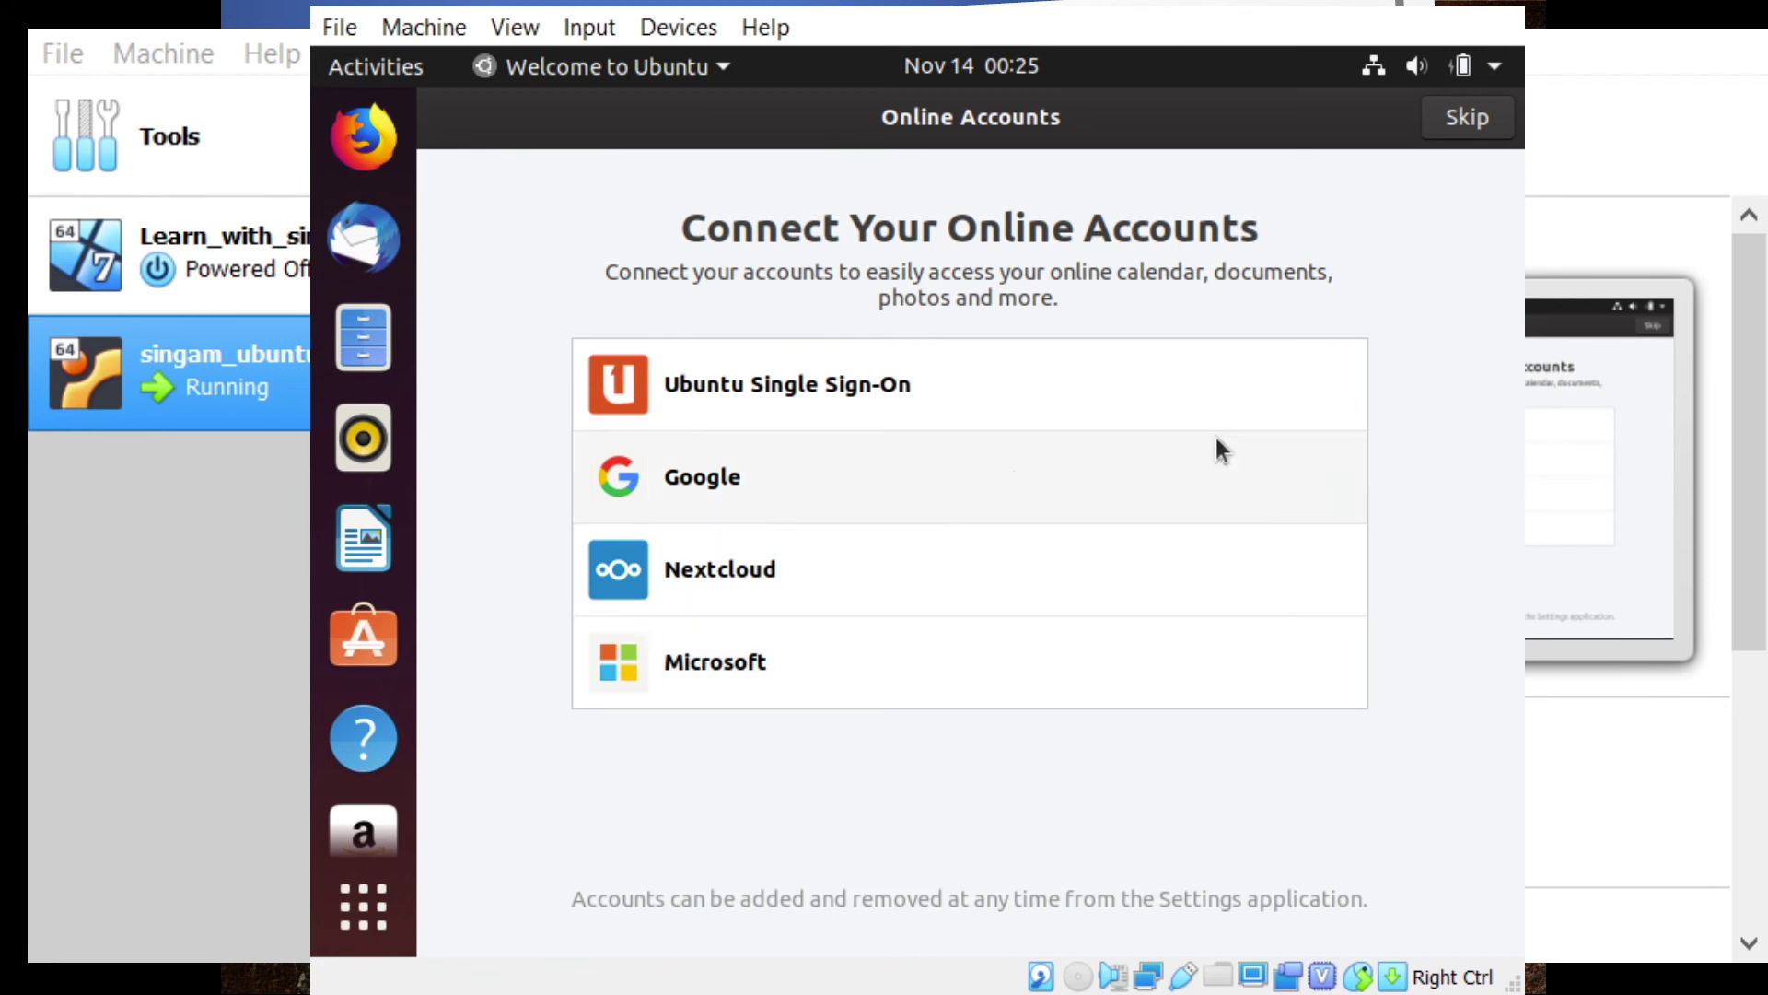
Step: Skip connecting online accounts and complete the Welcome to Ubuntu setup with Location Services left off
left_click(1436, 118)
left_click(1435, 121)
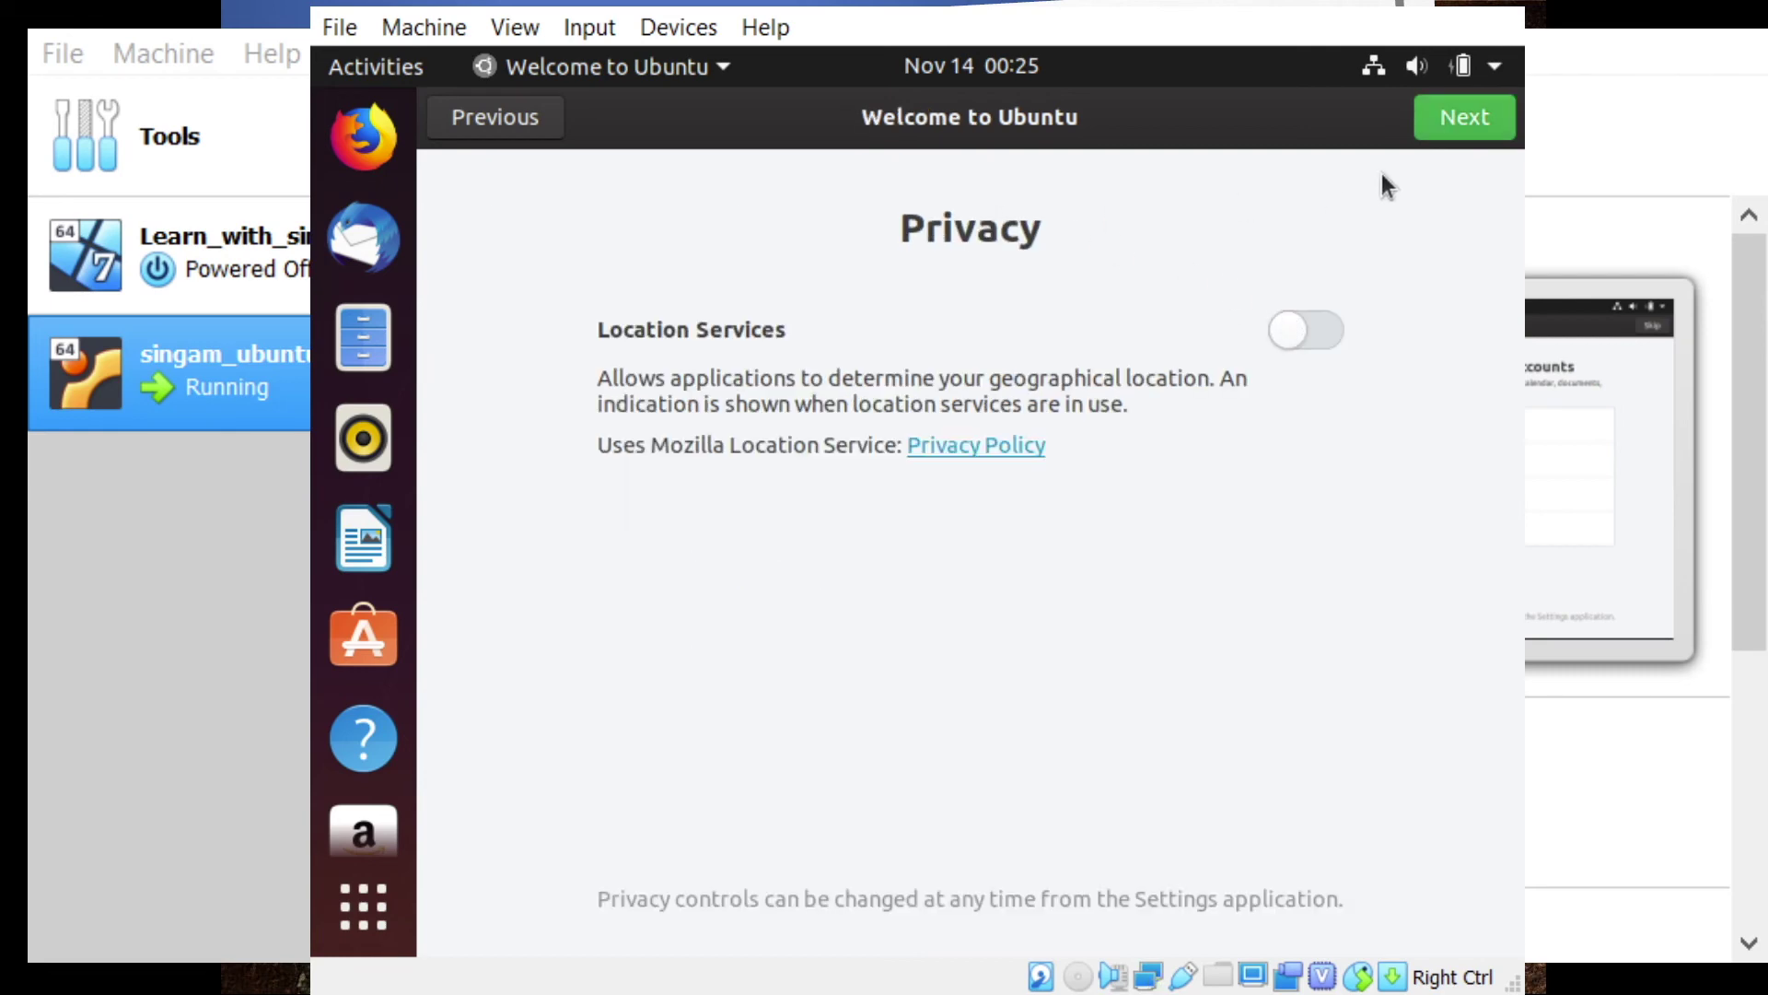
left_click(1485, 131)
left_click(1476, 124)
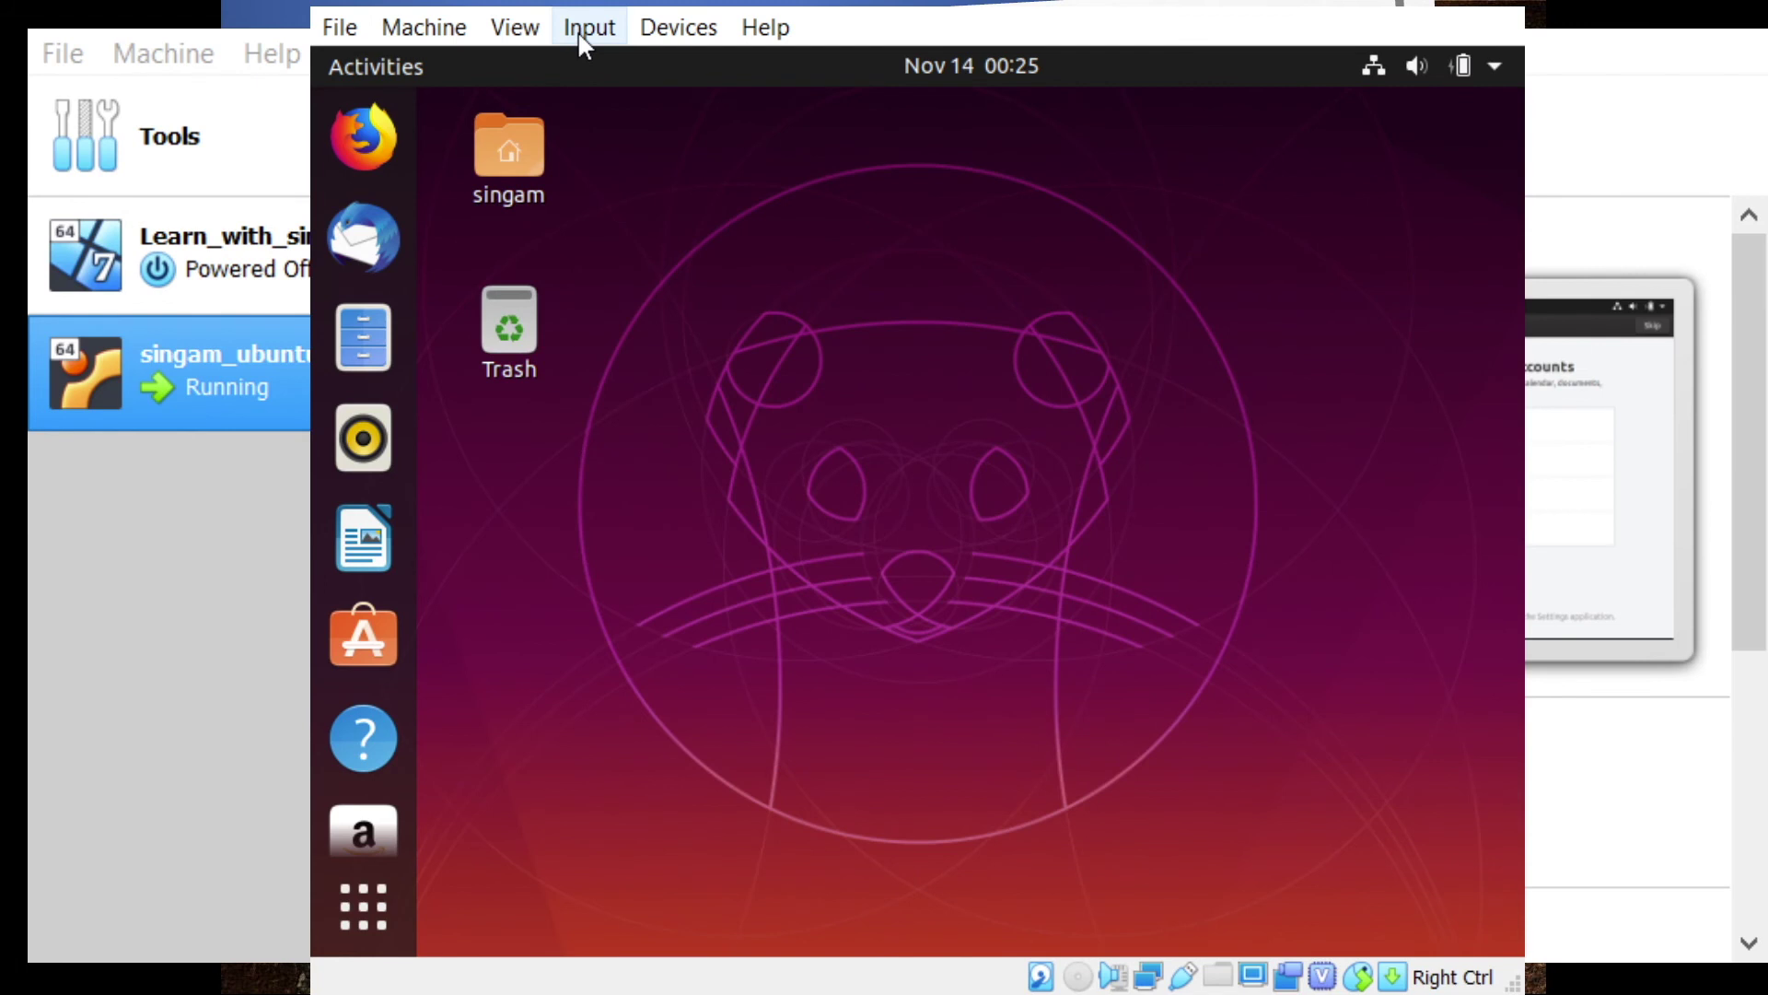
Step: Insert the VirtualBox Guest Additions CD image into the virtual machine and allow its software to run
left_click(696, 37)
left_click(766, 364)
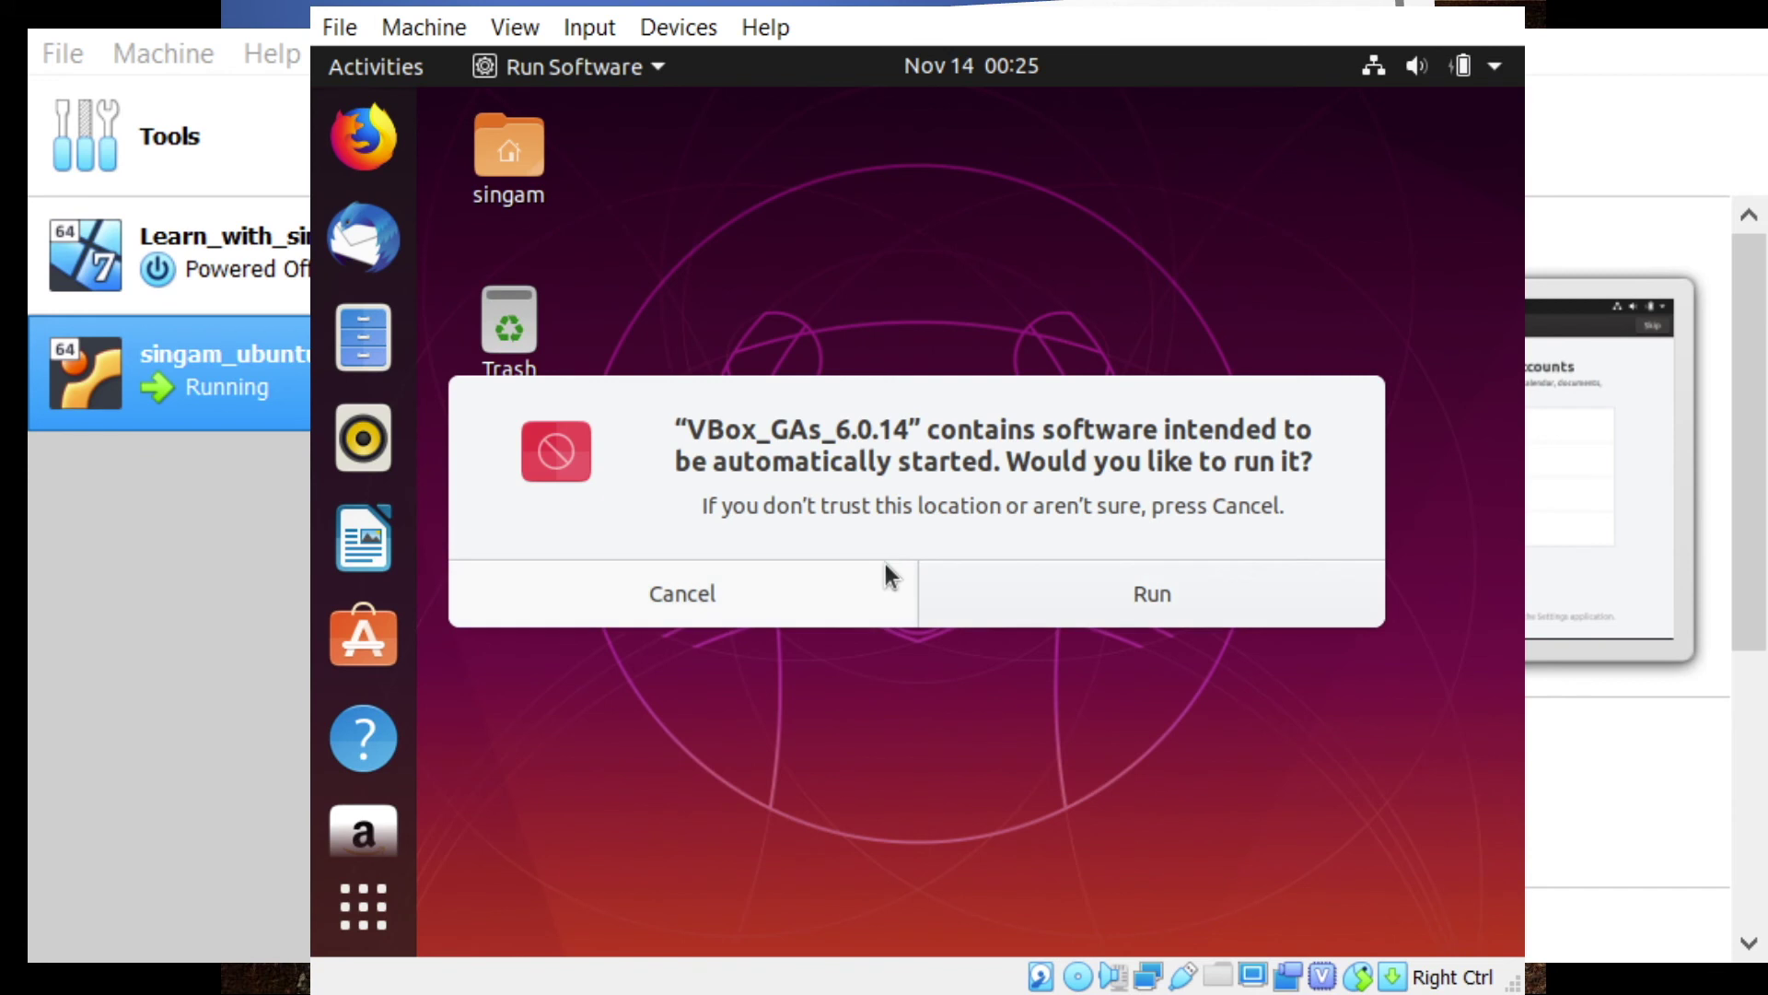
left_click(1059, 606)
left_click(1058, 606)
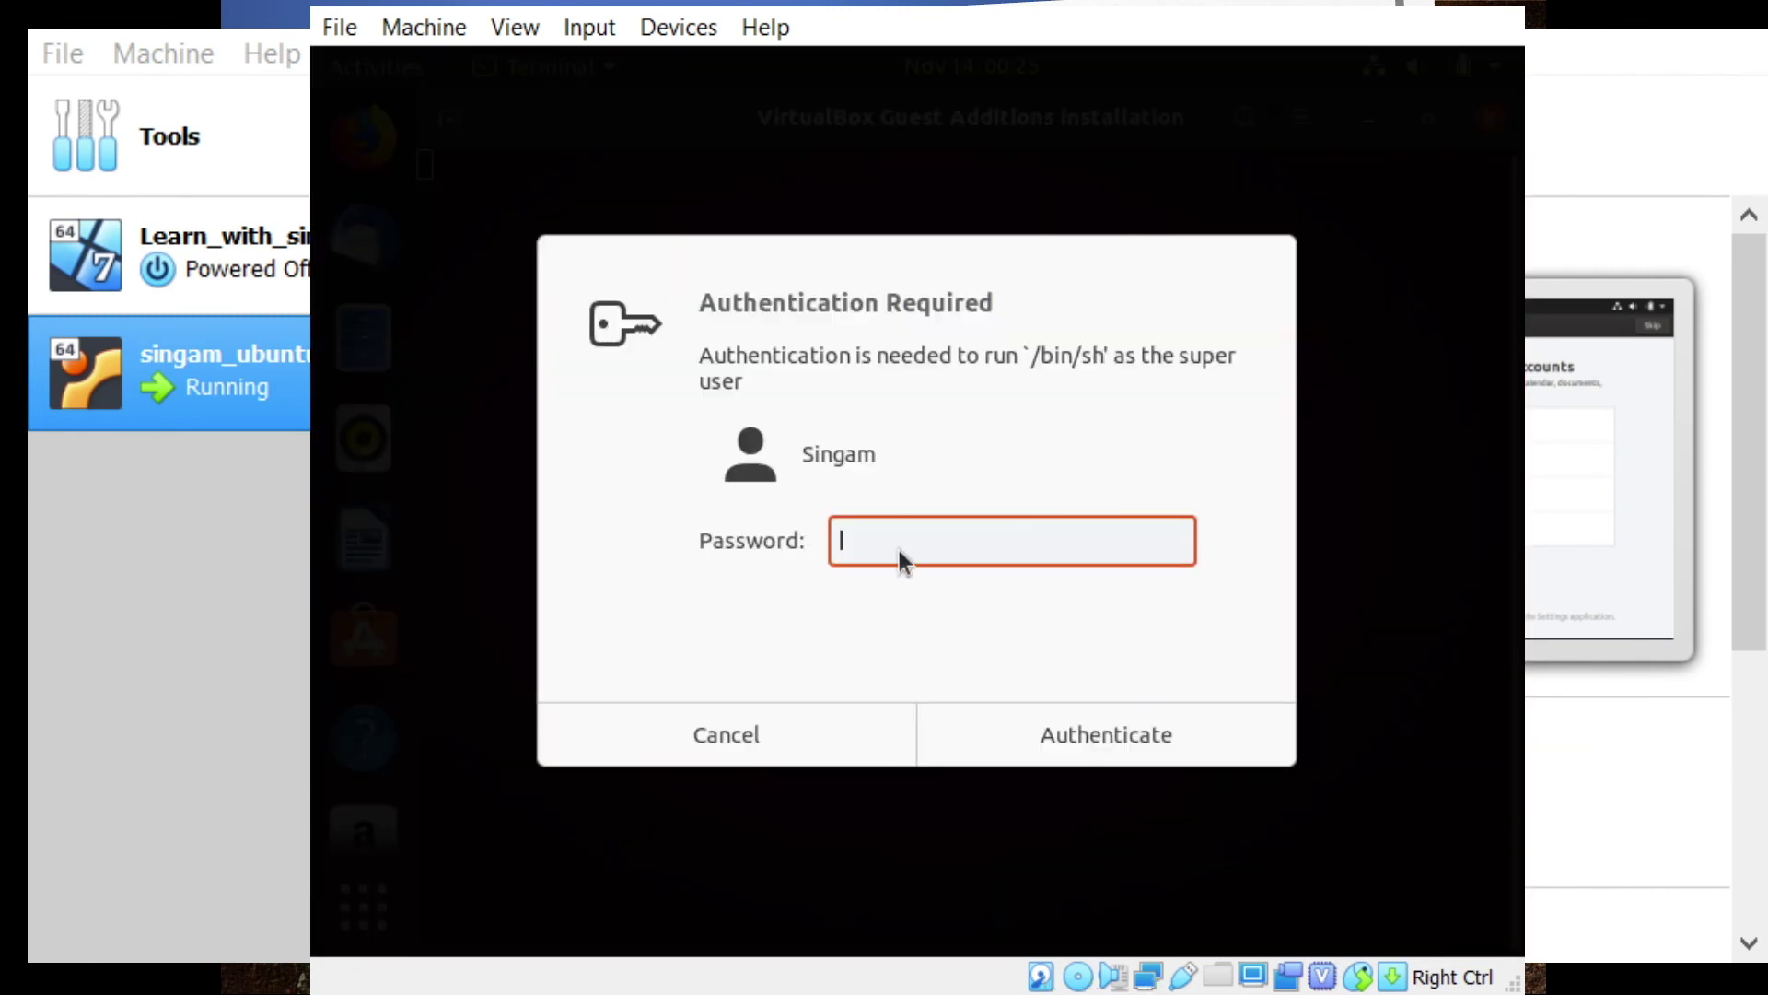
Step: Authenticate the Guest Additions installer with the account password, let the installation finish, and close its terminal window
type("**********")
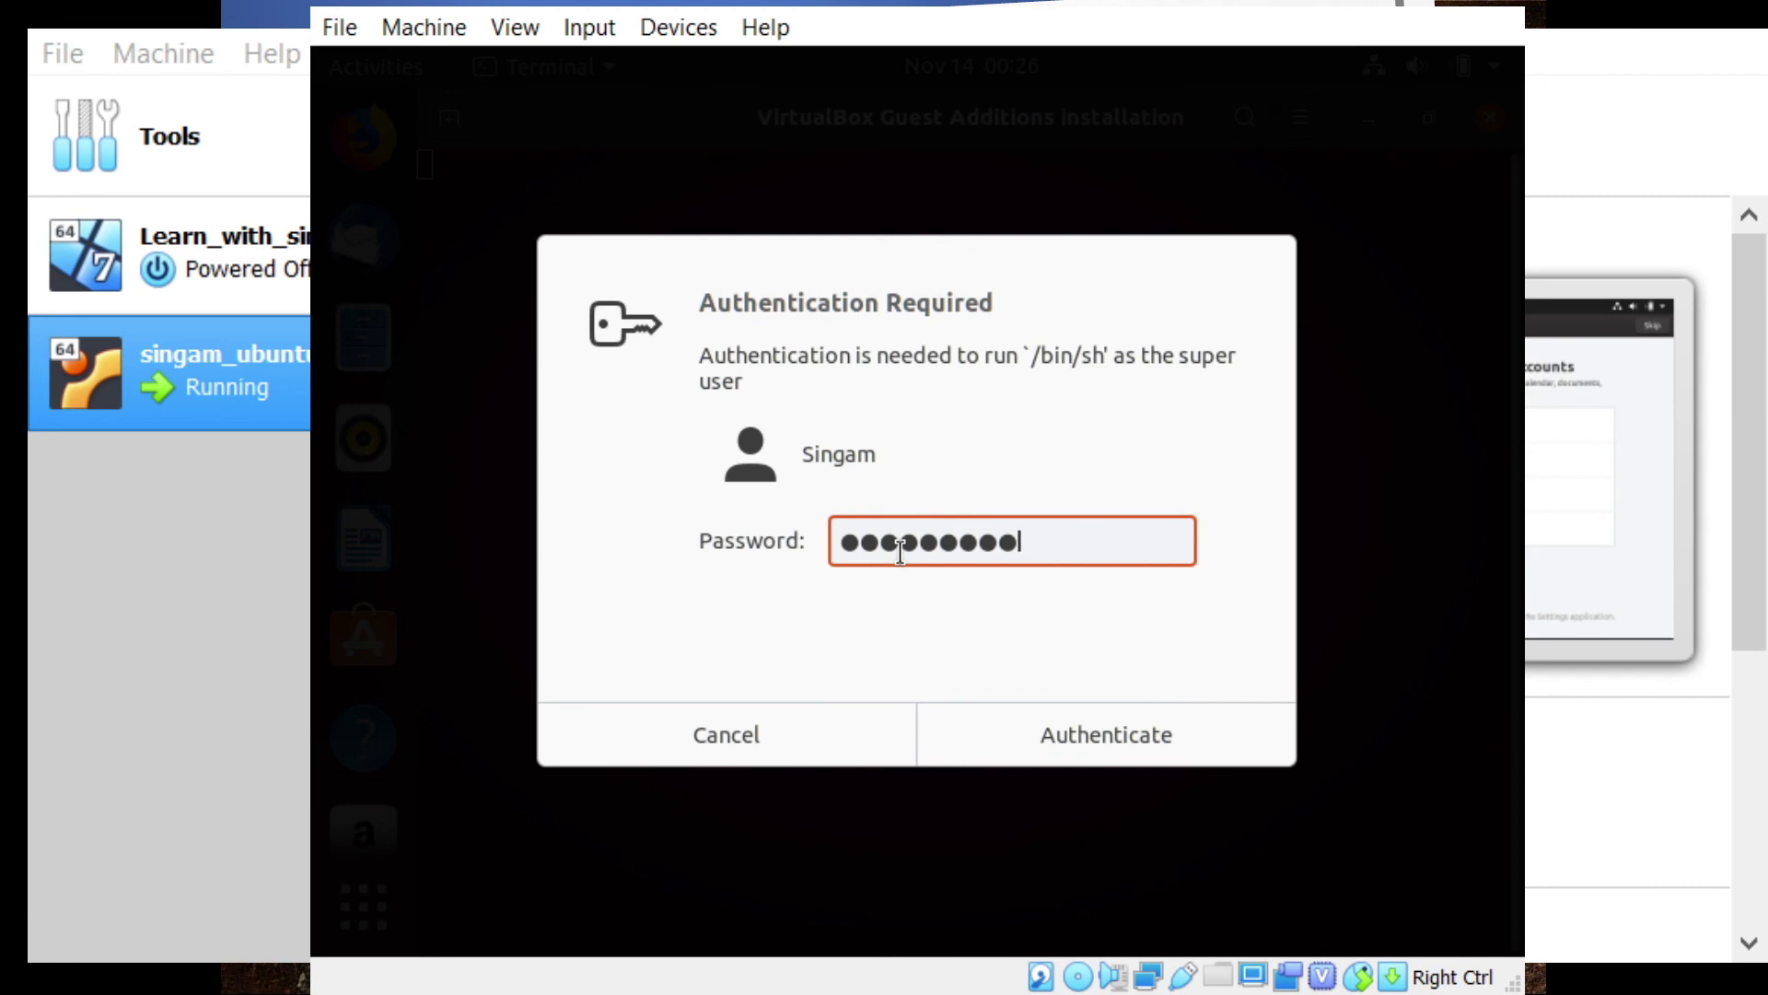
key("Return")
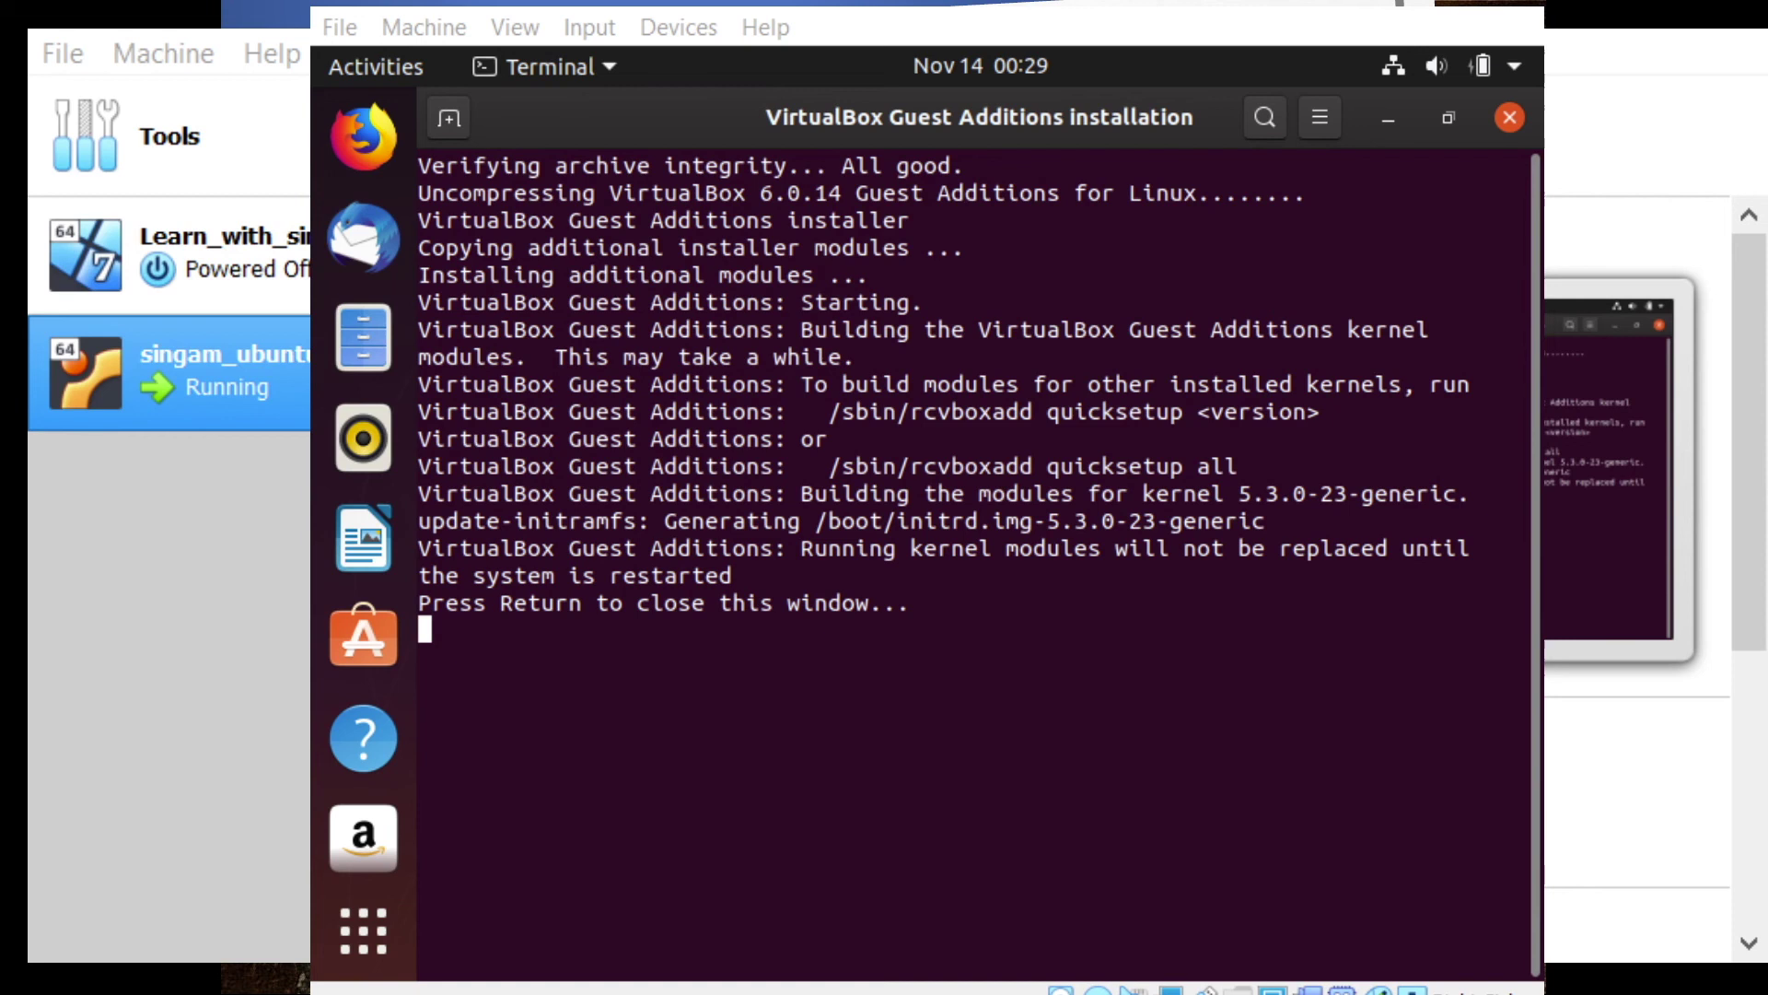
left_click(1222, 682)
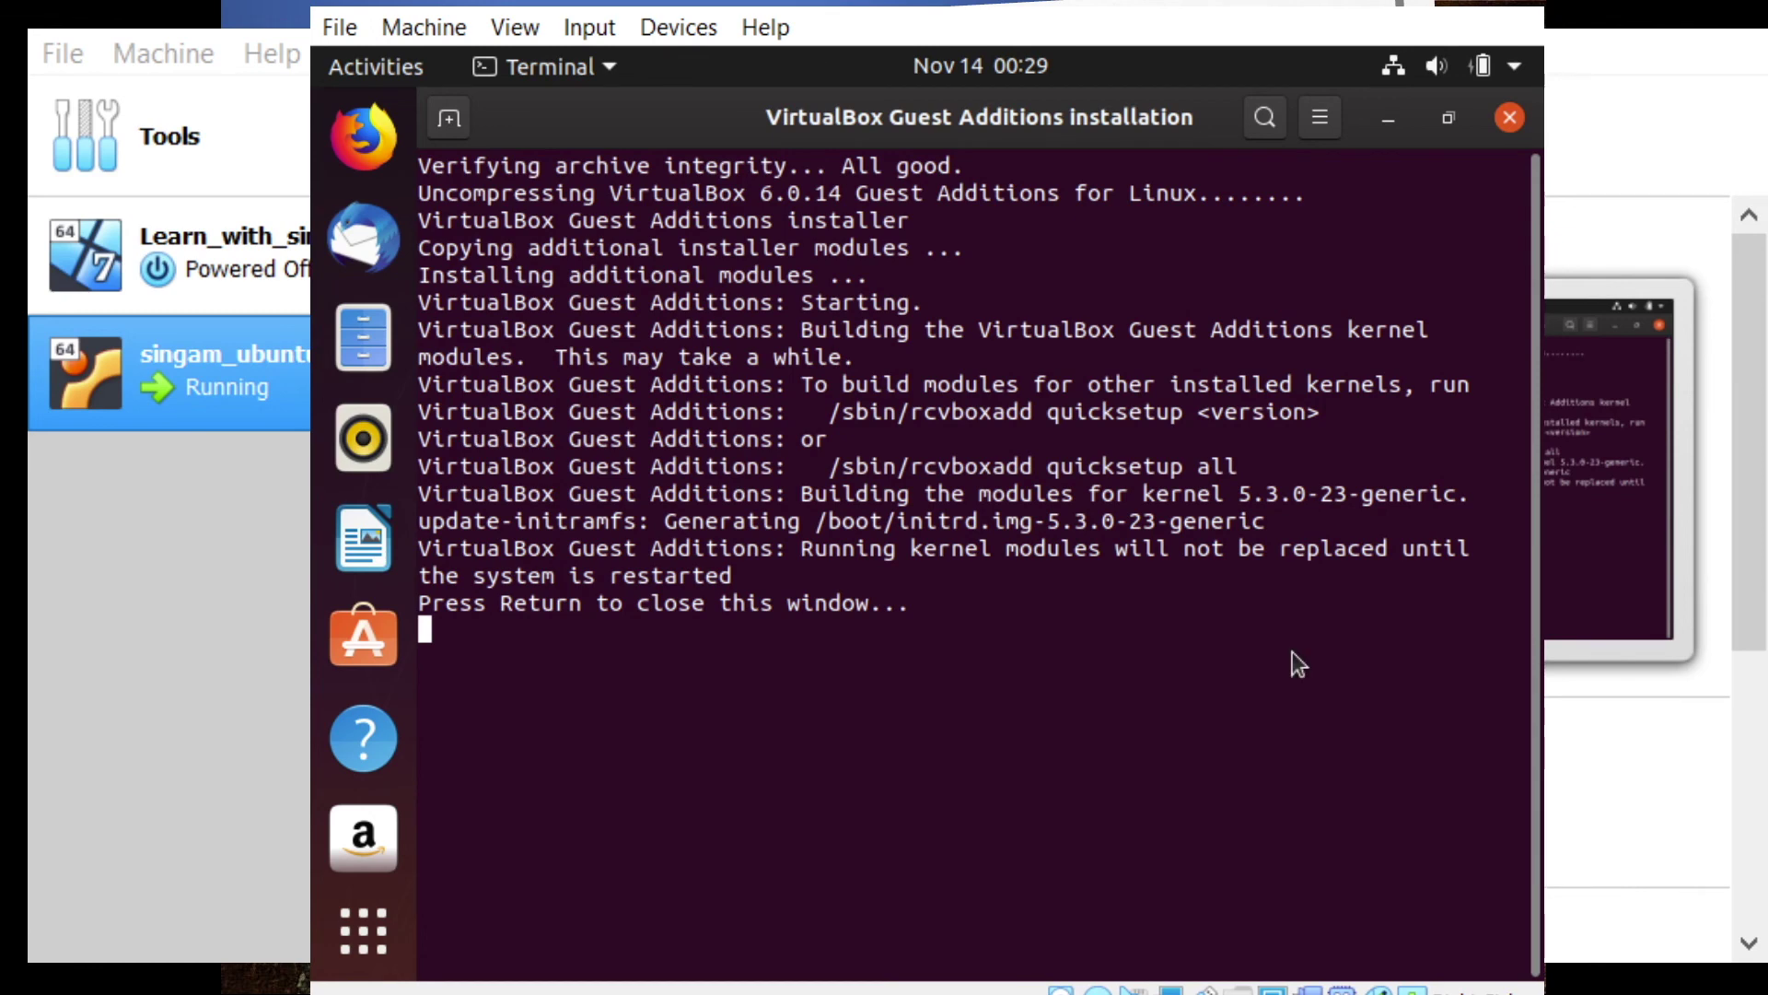
key("Return")
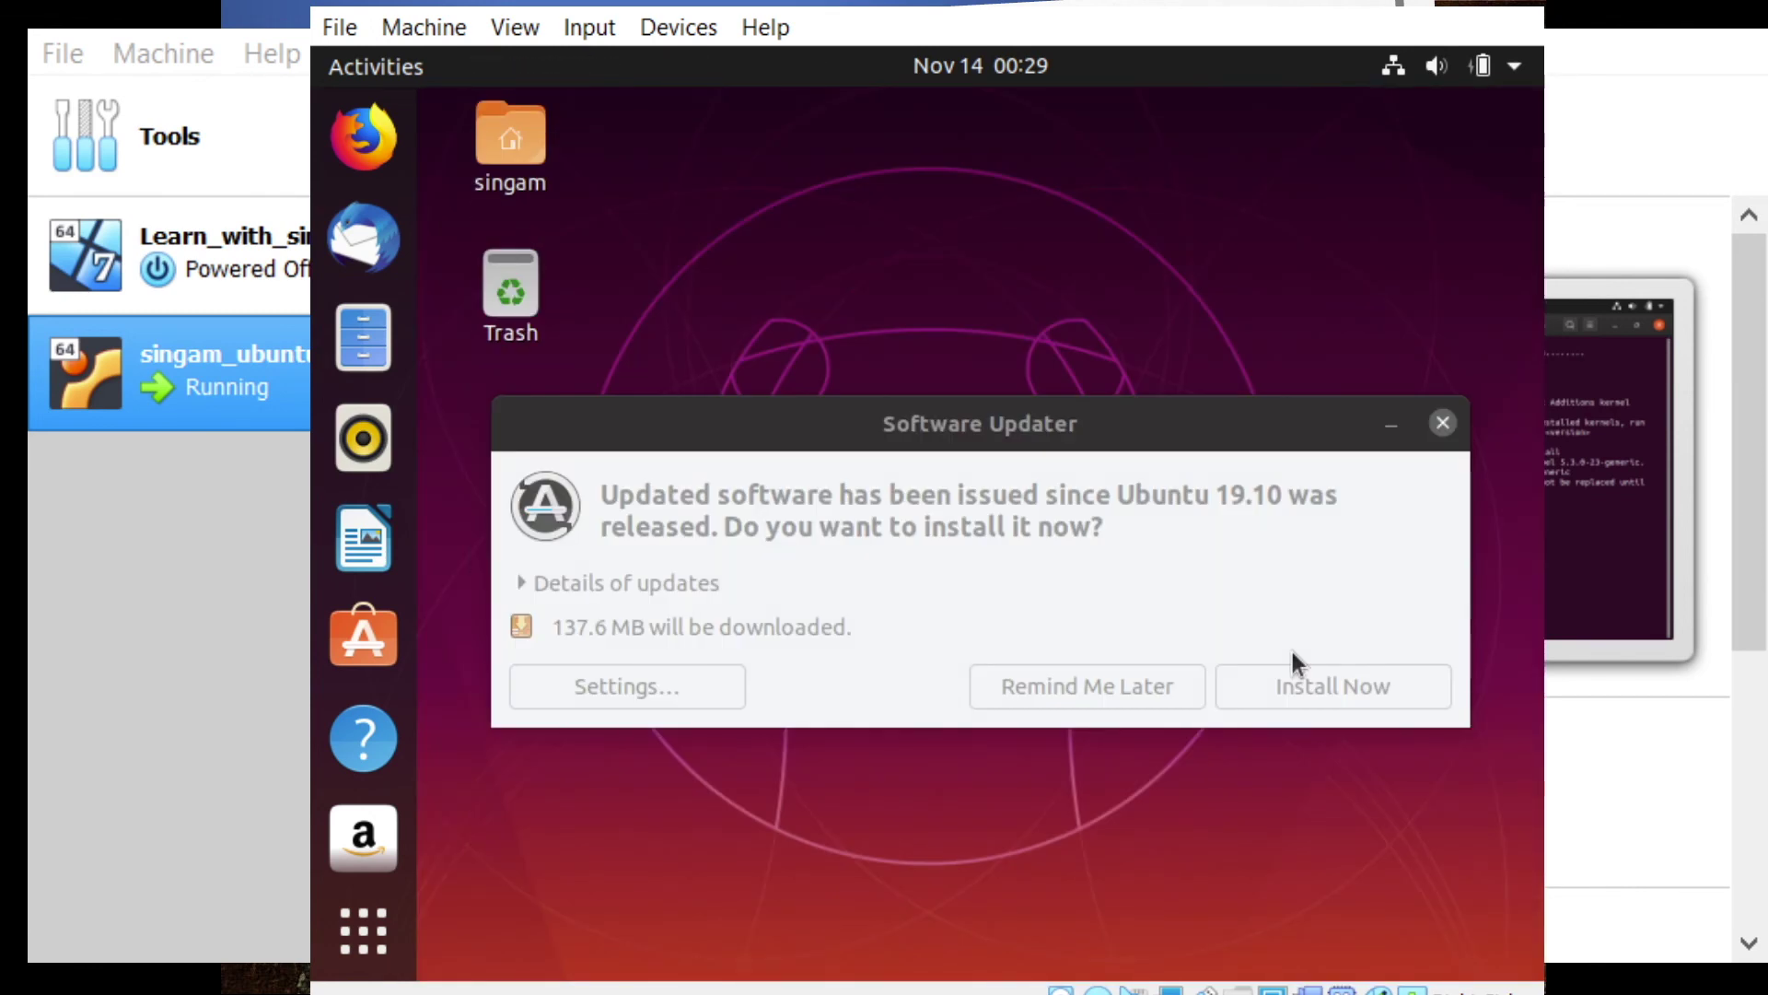
Step: Check the details of the pending Ubuntu 19.10 updates in the Software Updater and choose to install them now
left_click(1318, 691)
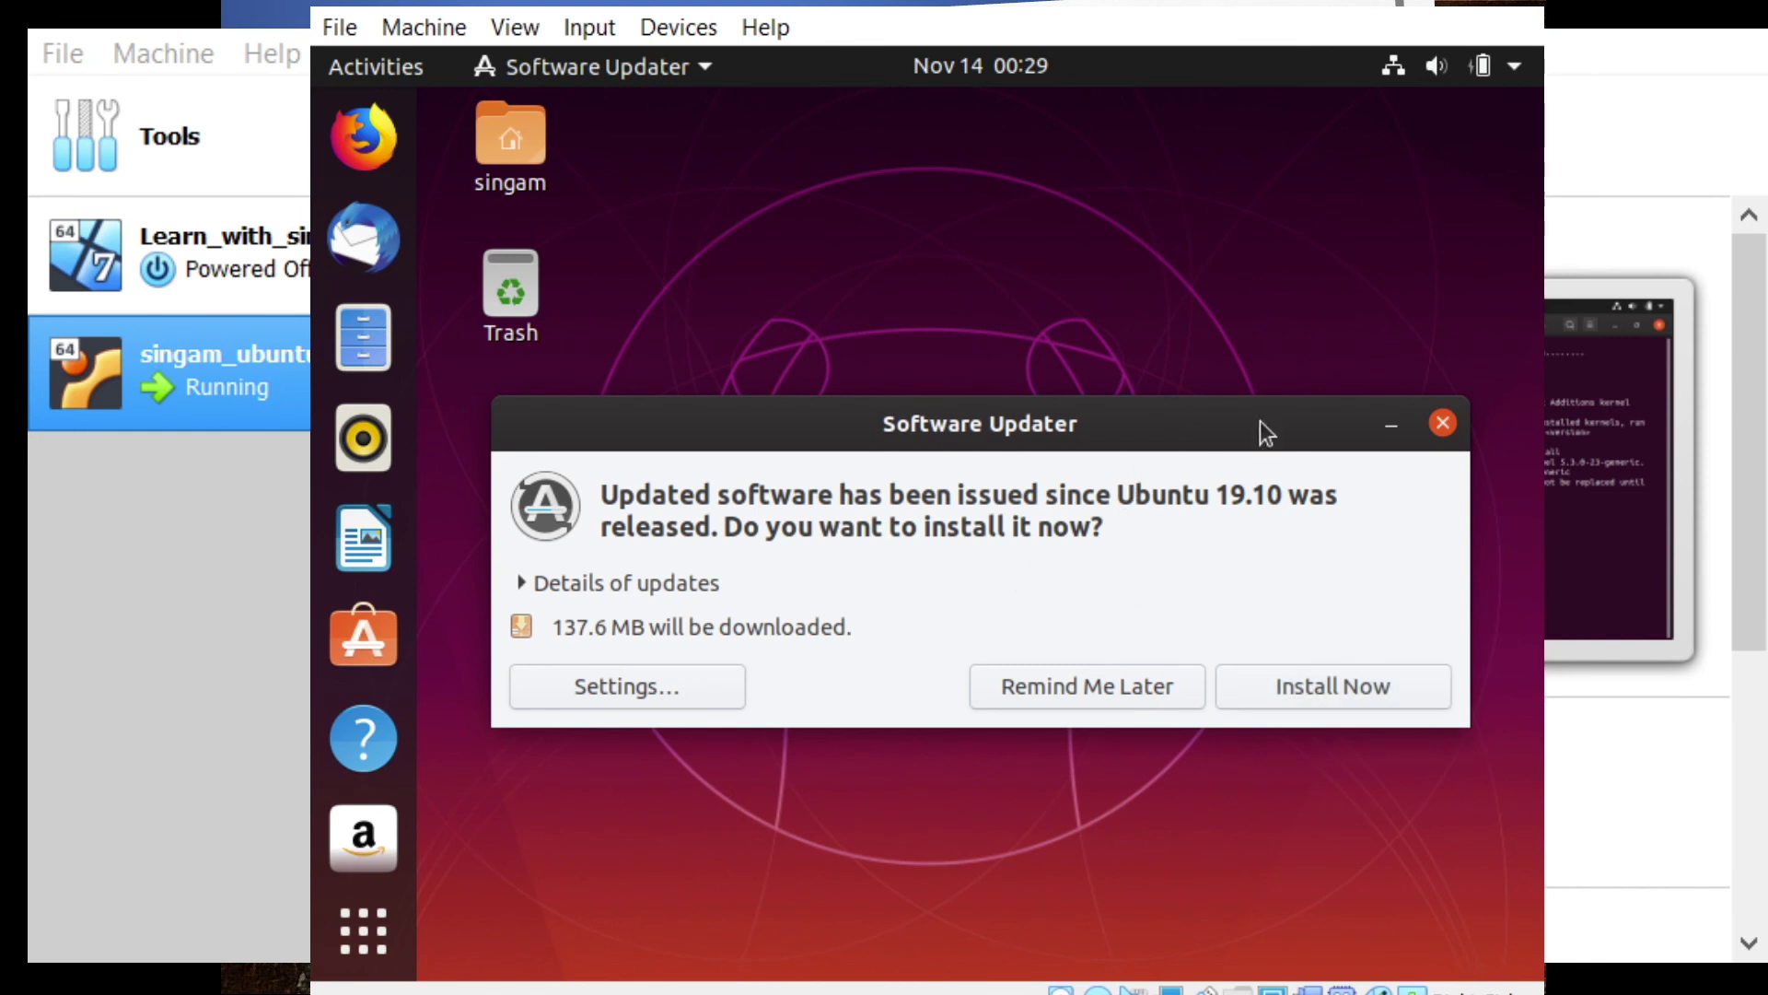
left_click_drag(853, 431, 848, 278)
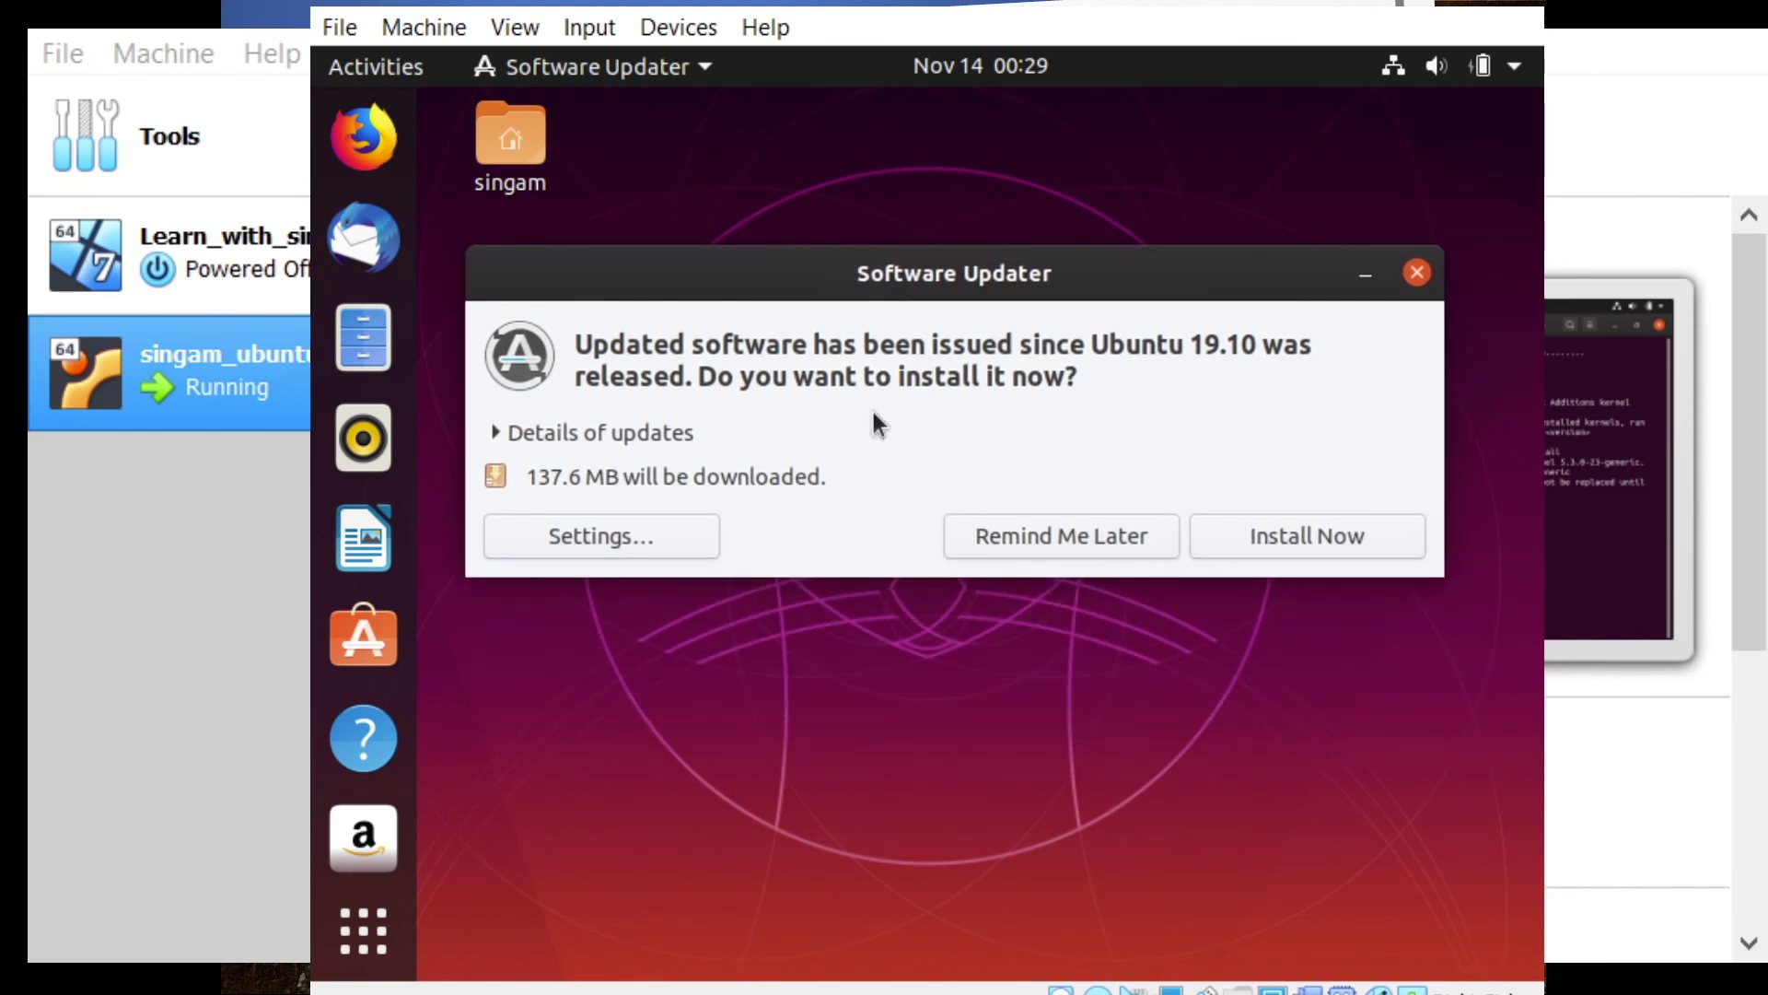
left_click(1335, 536)
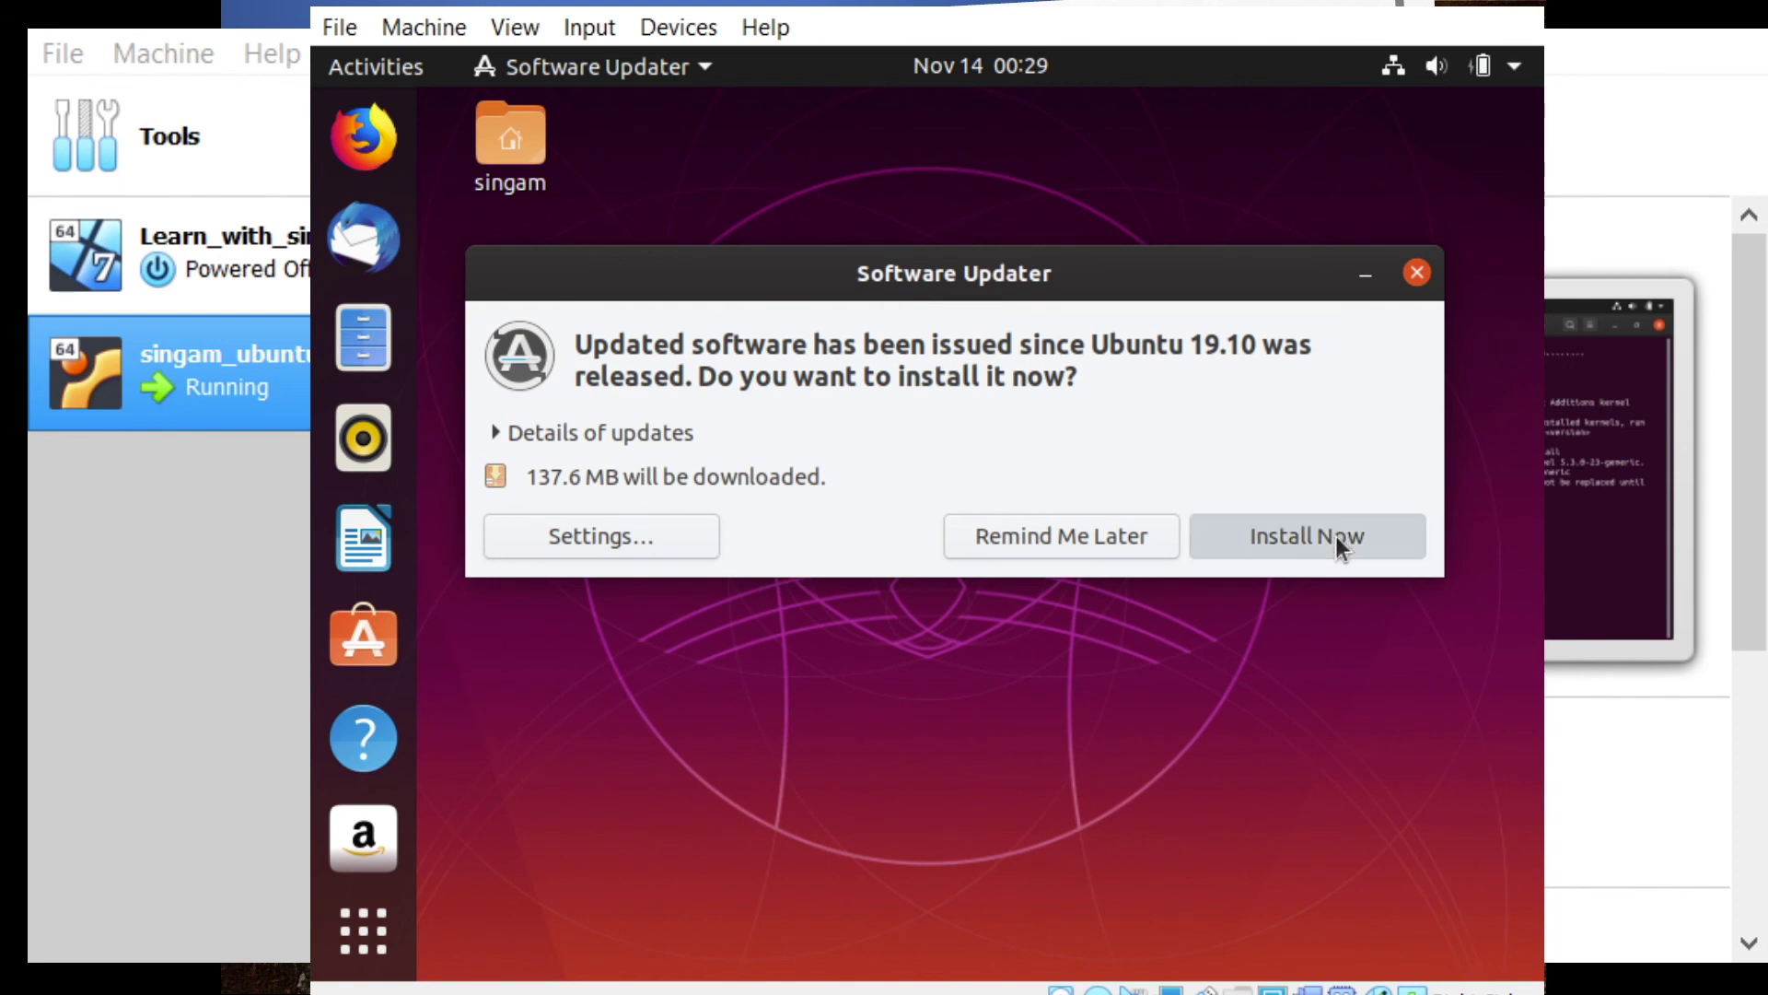
left_click(597, 429)
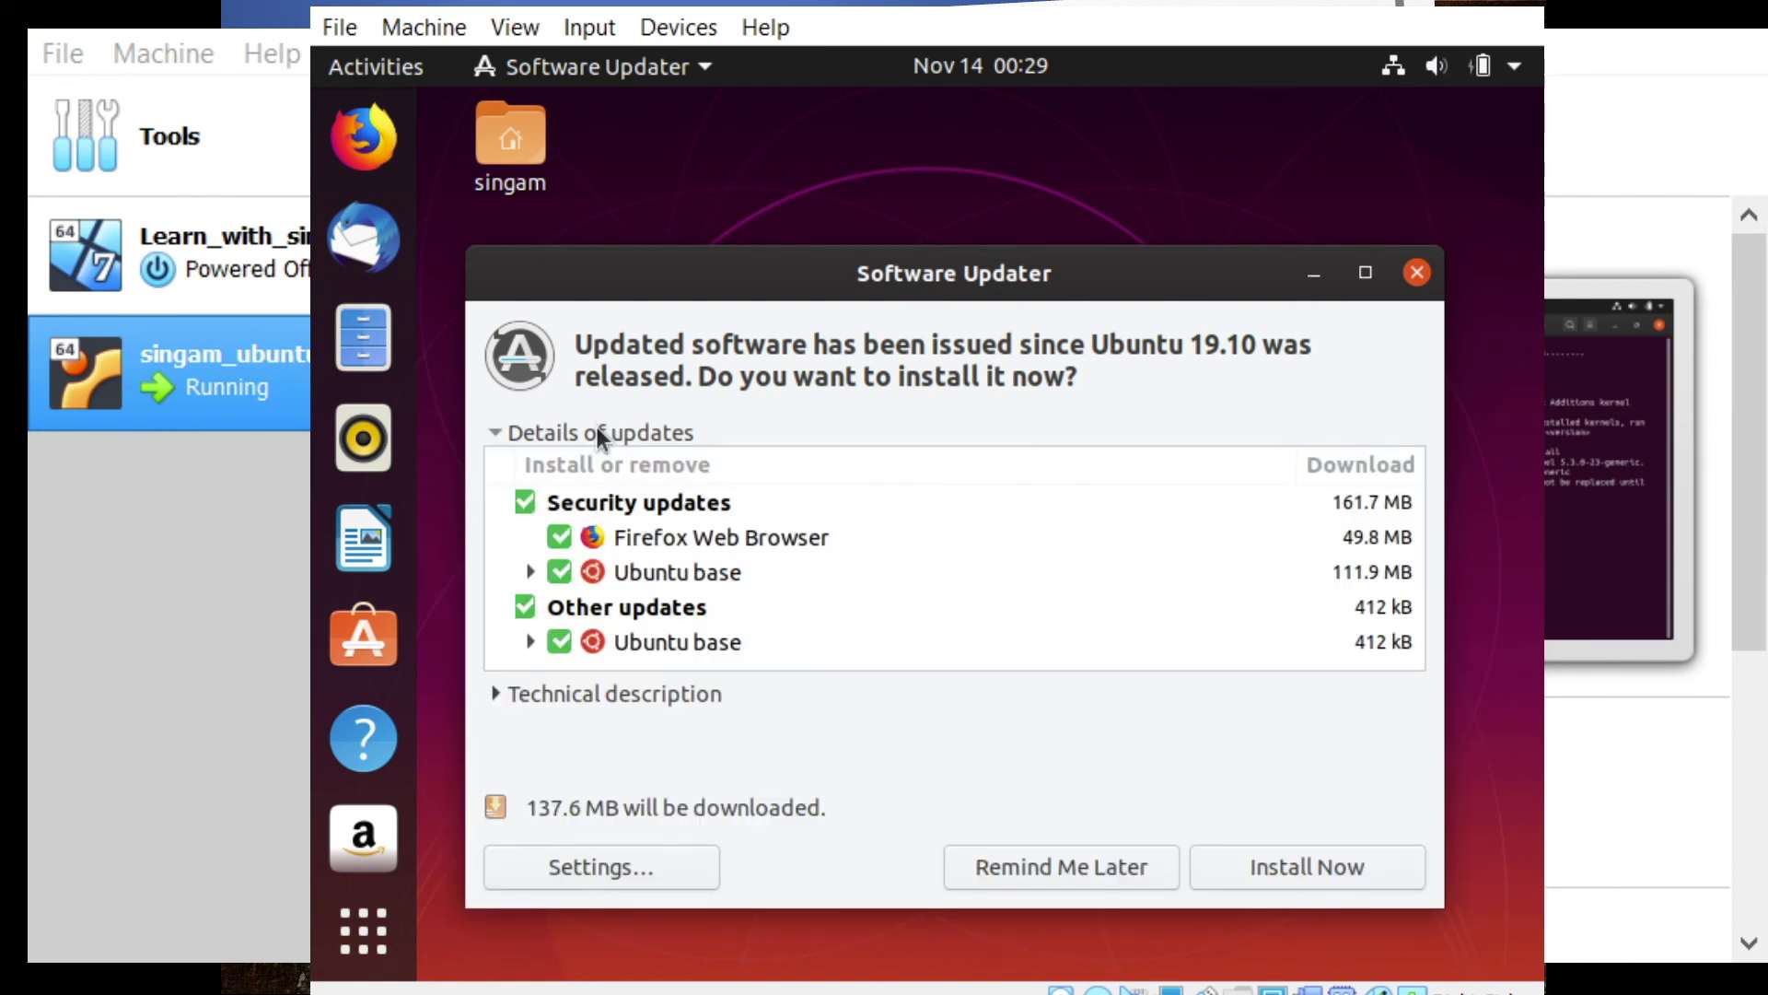
left_click(597, 433)
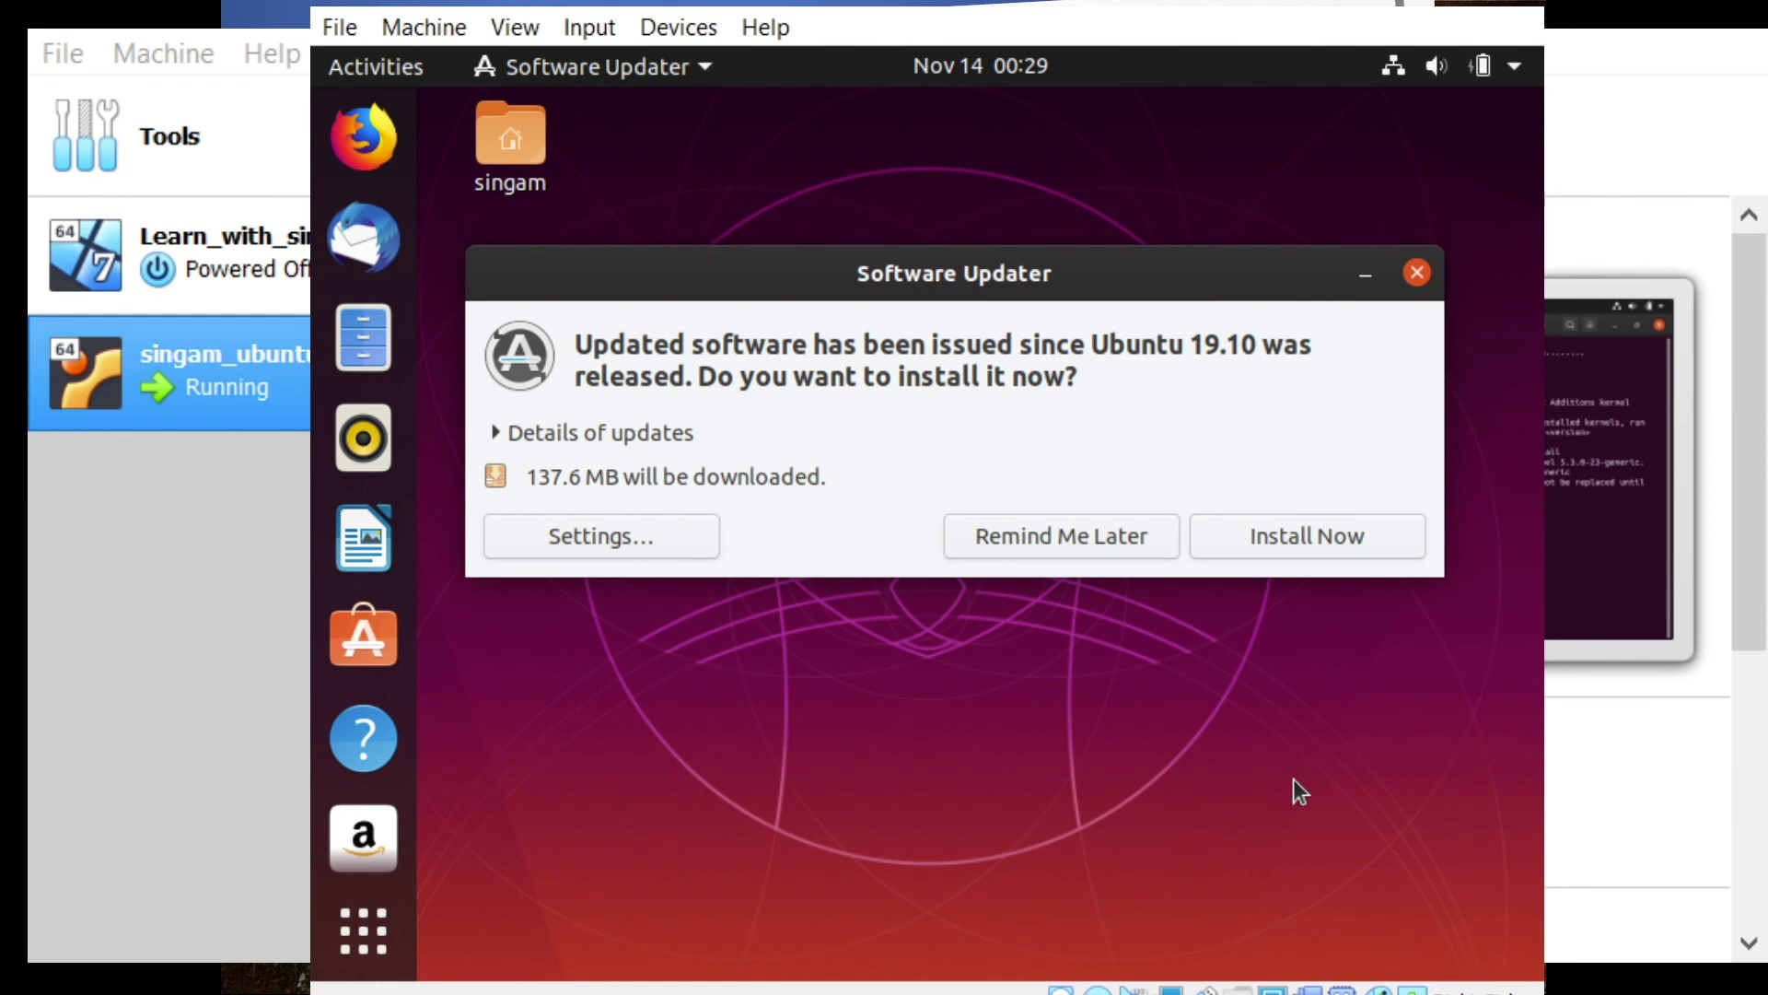
left_click(1307, 534)
Step: Open the user's home folder from the Ubuntu desktop
right_click(1135, 389)
left_click(865, 495)
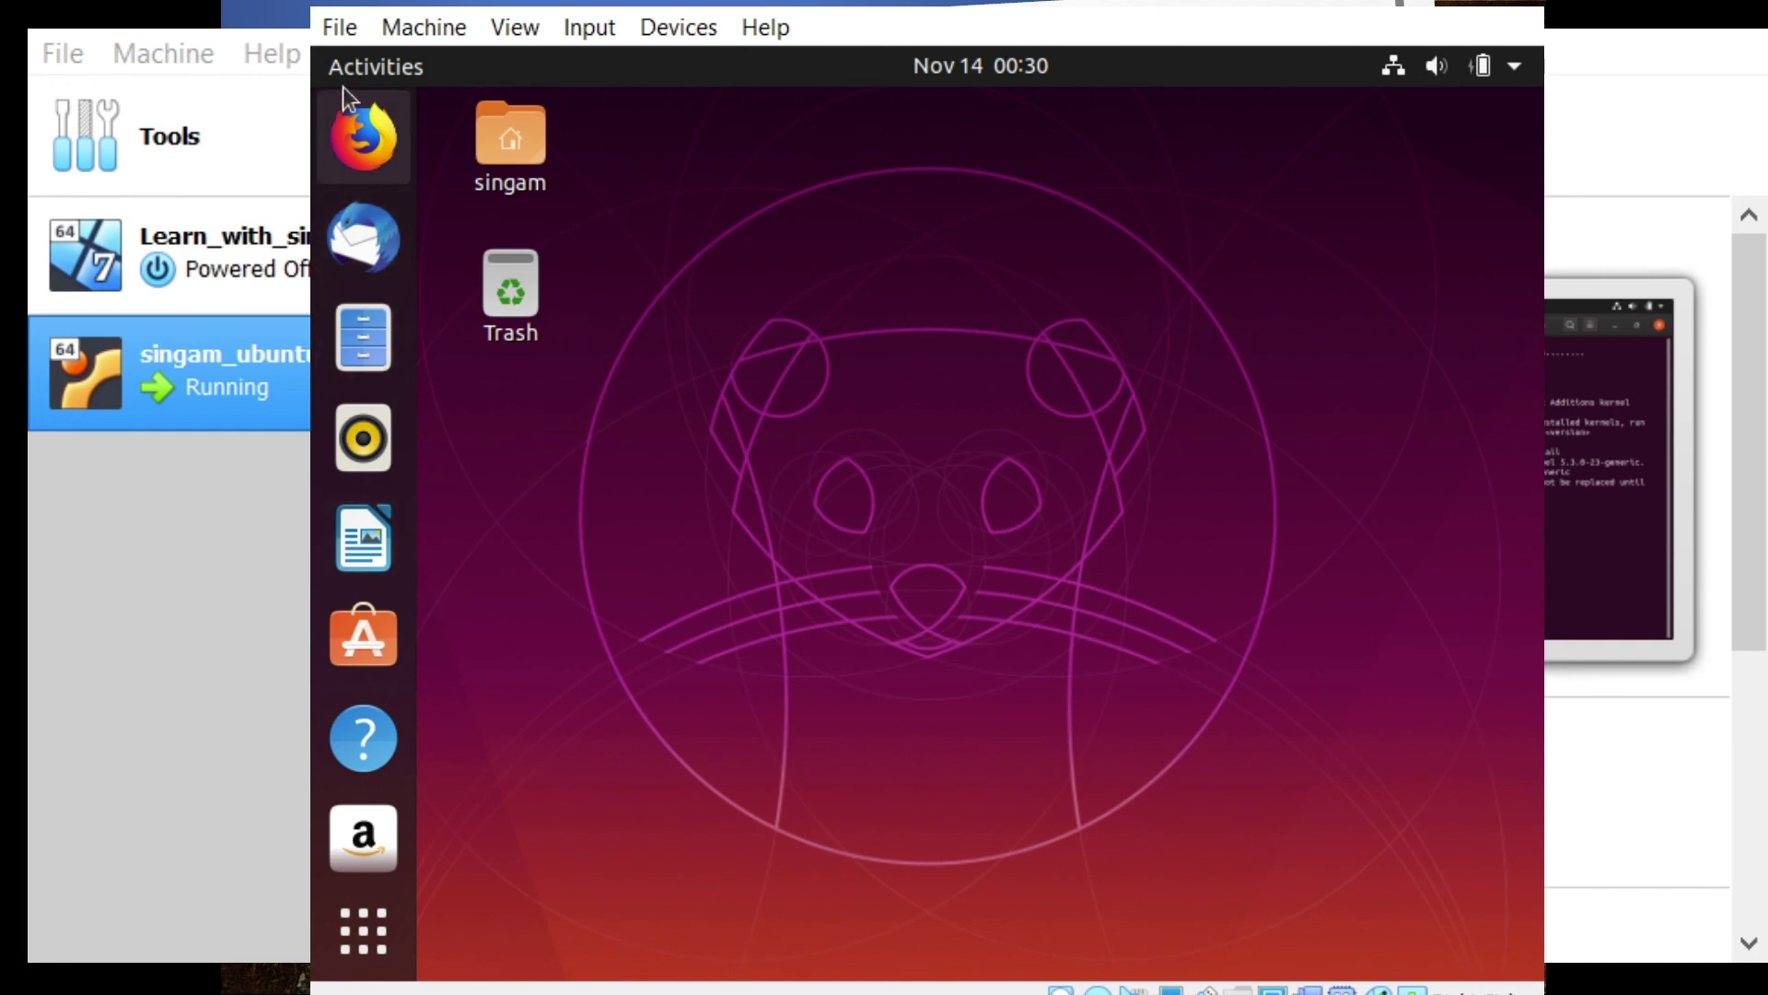
left_click(509, 140)
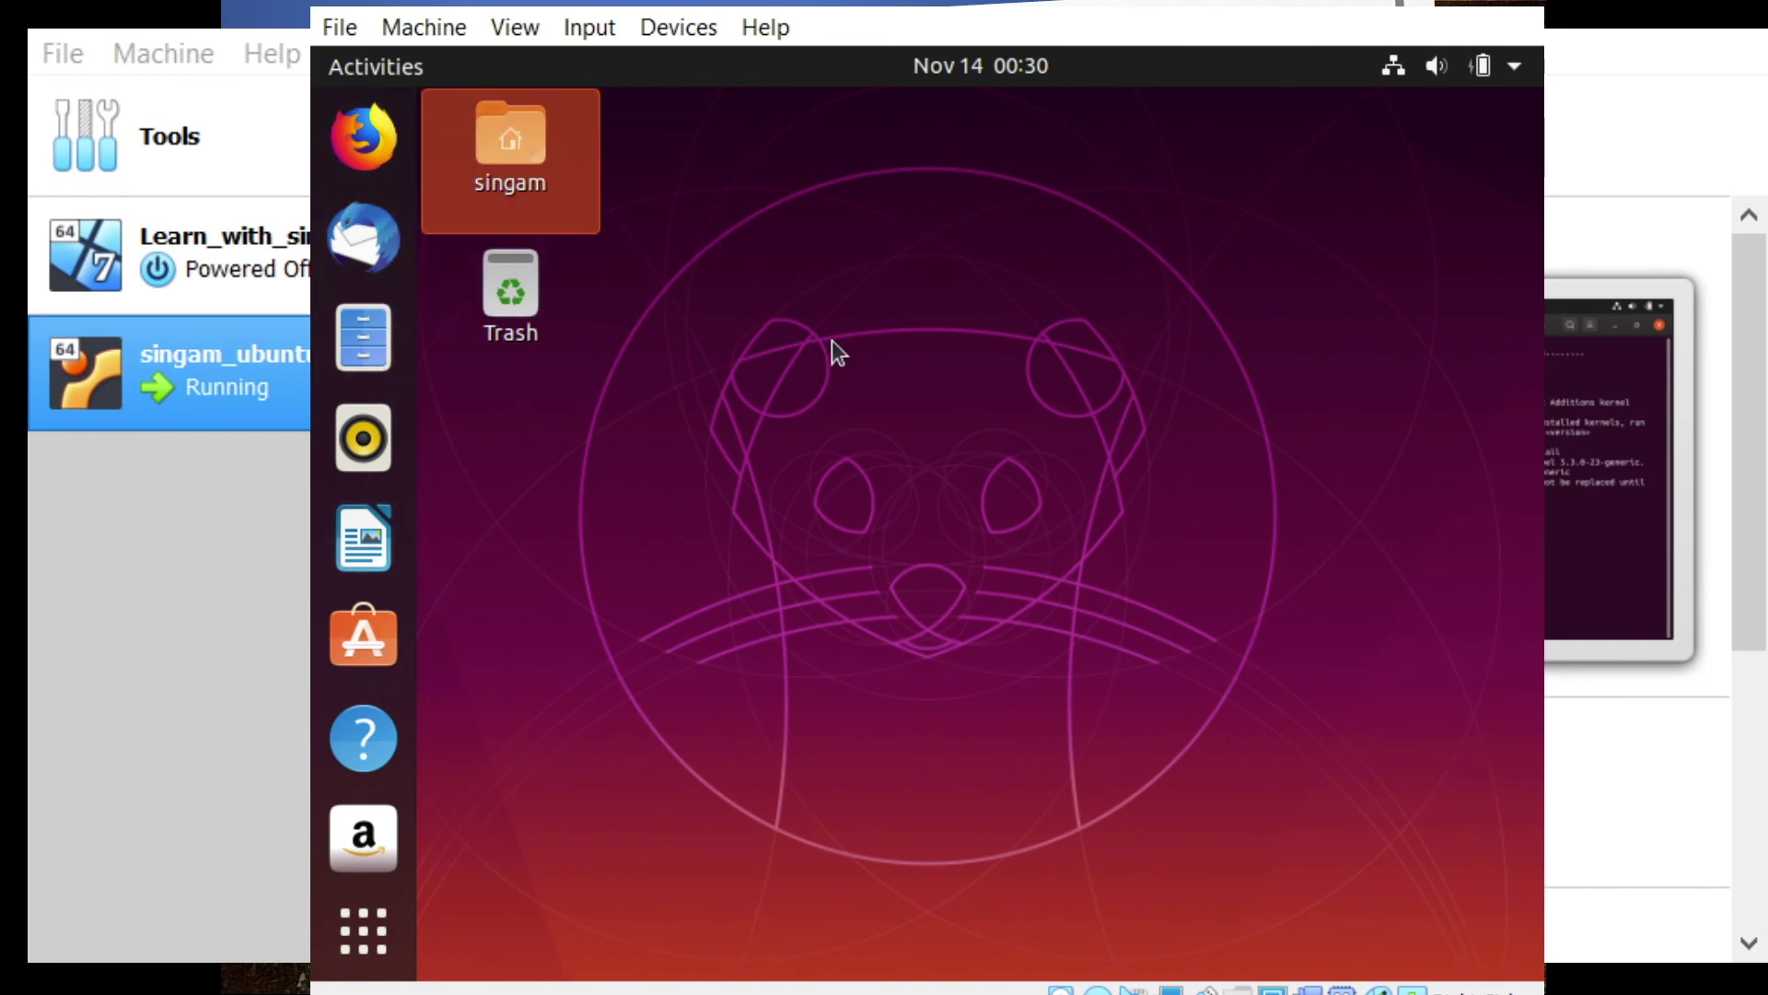
double_click(555, 191)
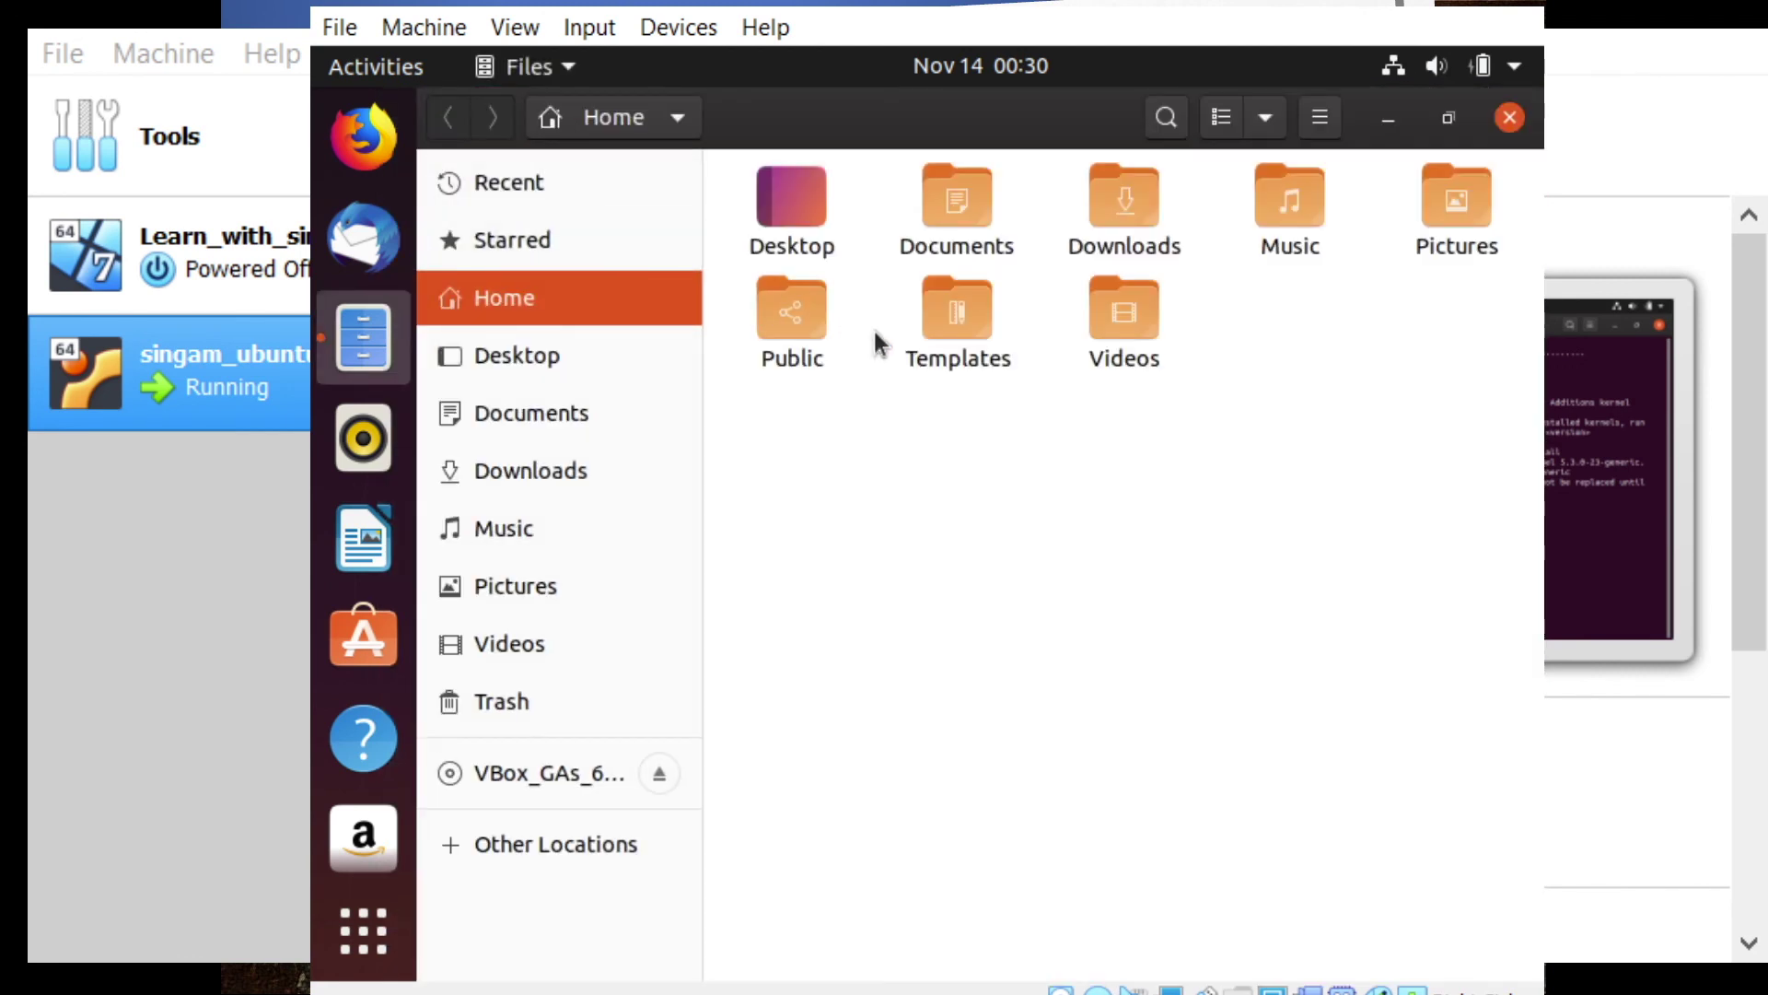